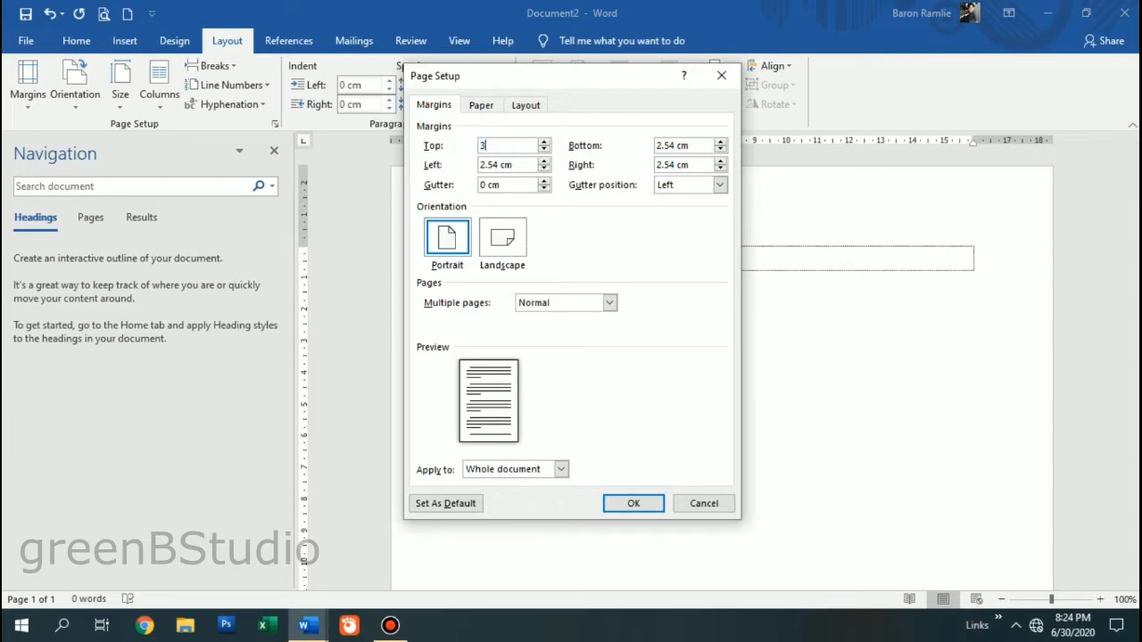
- Set the page margins to top 3, bottom 3, left 4 and right 3 cm, then apply them
key(Tab)
text(3)
key(Tab)
text(4)
key(Tab)
text(3)
click(492, 147)
click(500, 162)
click(693, 145)
click(683, 168)
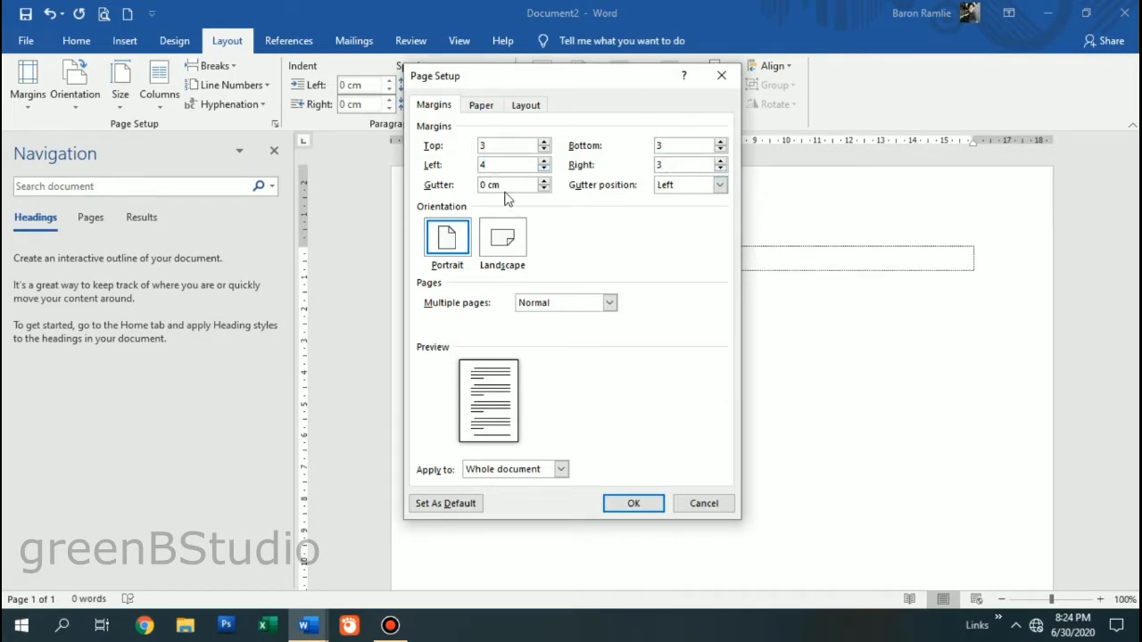
click(634, 506)
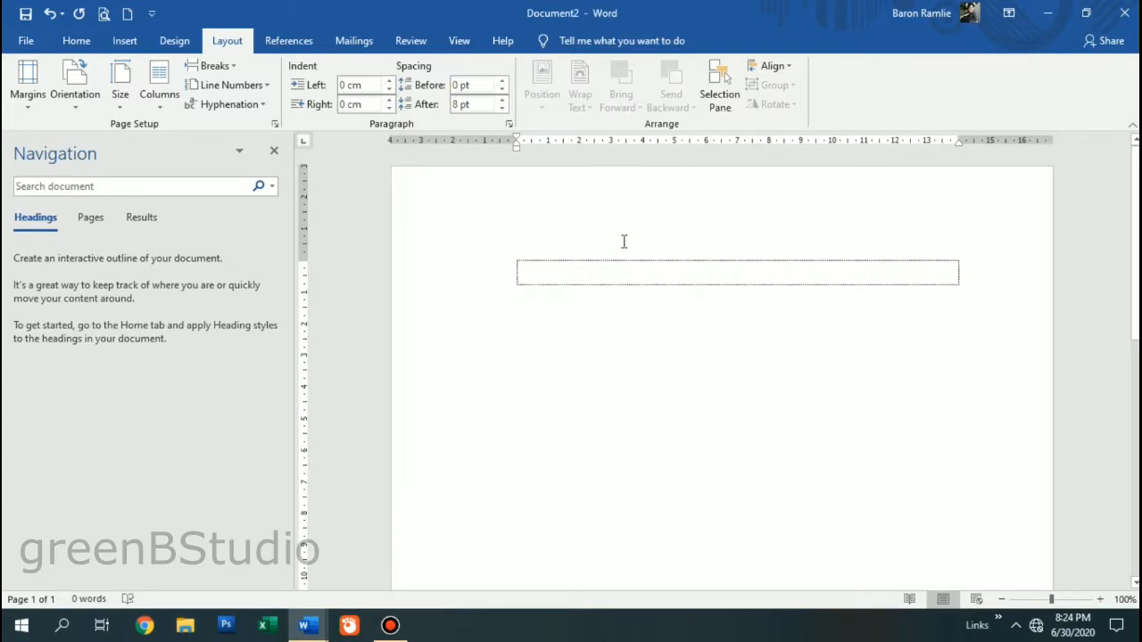
- Type the centred heading 'KATA PENGANTAR' in the text box and start an empty line below it
scroll(624, 240, down, 10)
scroll(619, 253, up, 10)
click(73, 42)
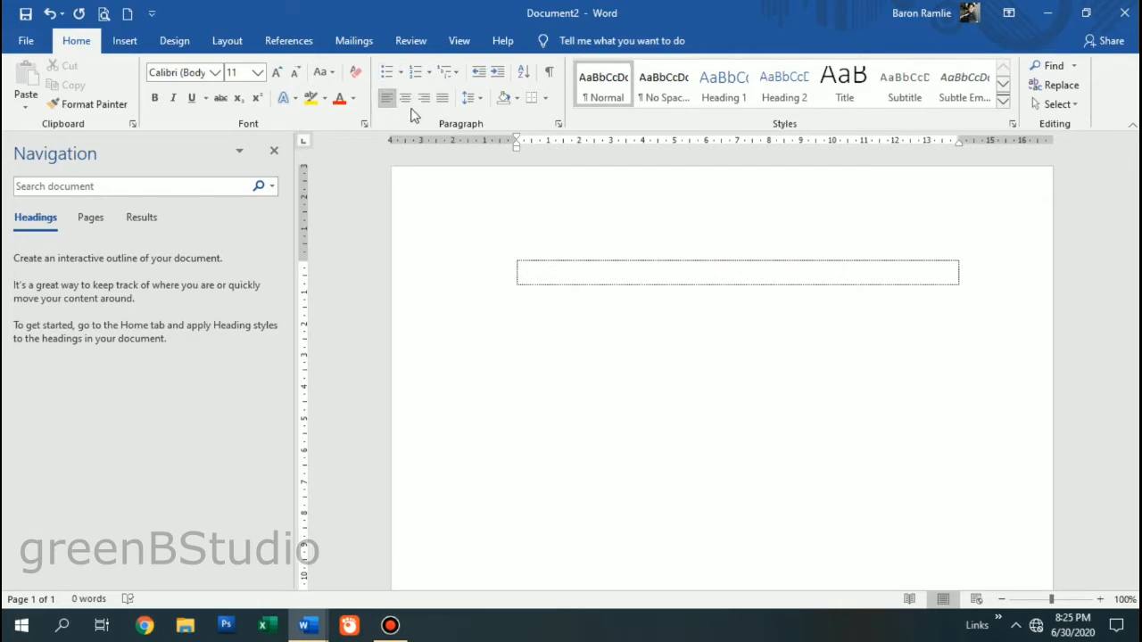
click(406, 99)
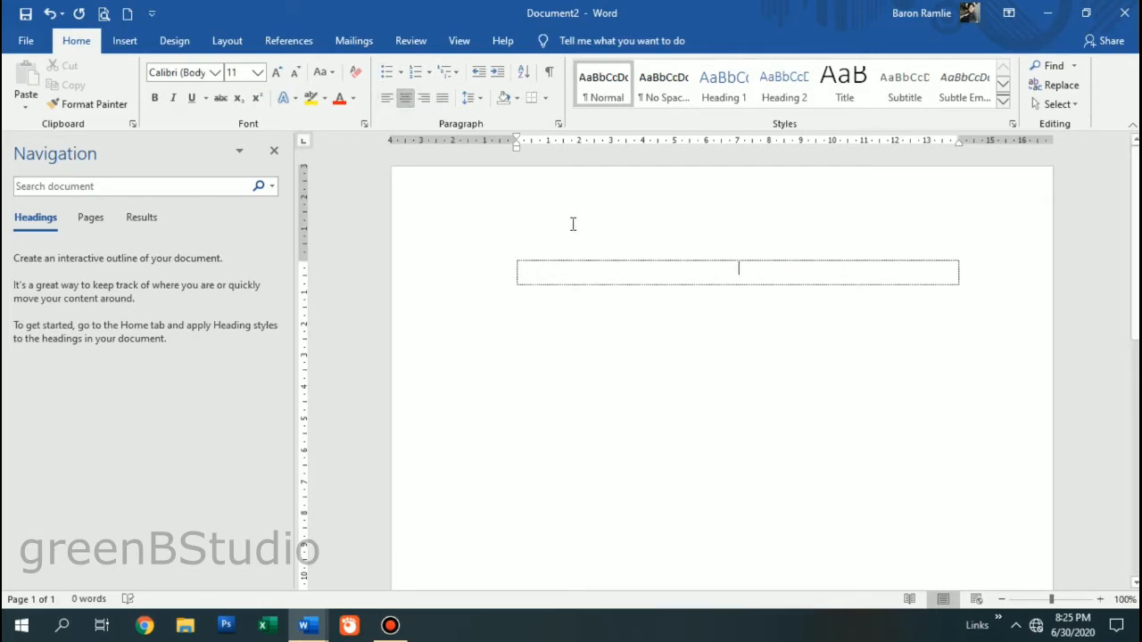
text(KATA PENGANTAR)
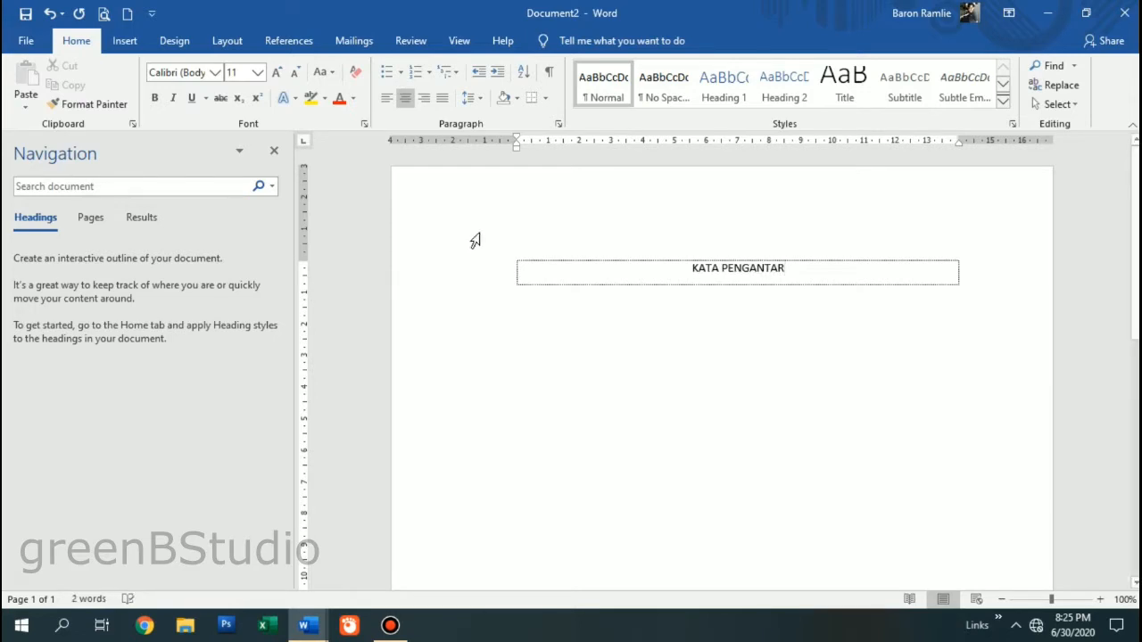
key(Return)
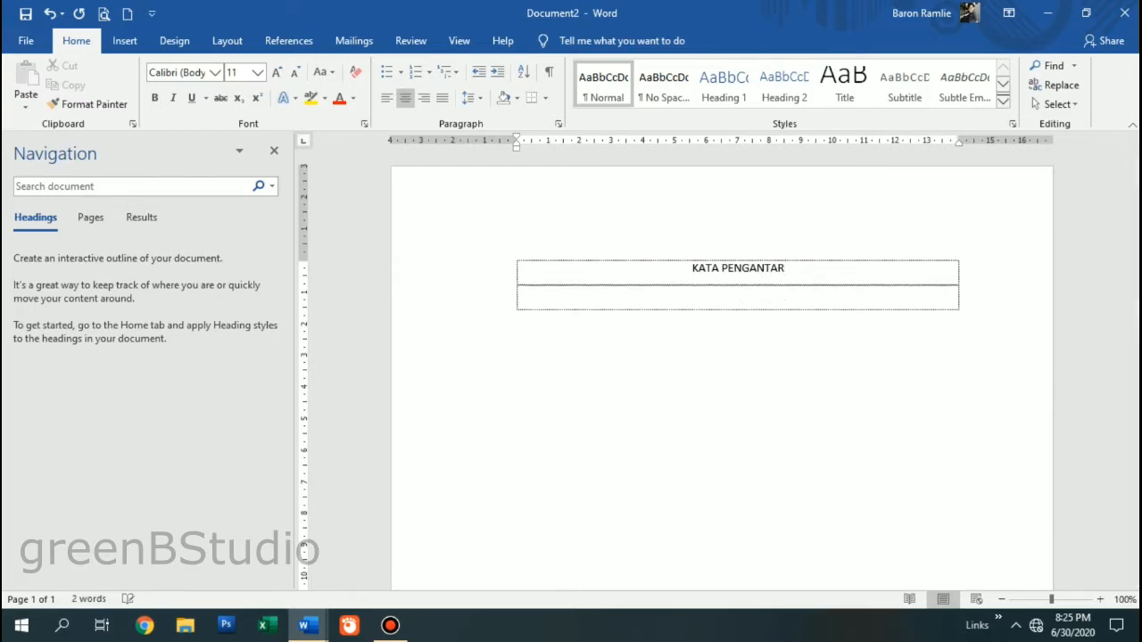
- Type the left-aligned, first-line-indented paragraph from 'Puji syukur kehadirat Allah SWT' through '...dengan judul'
key(ctrl+l)
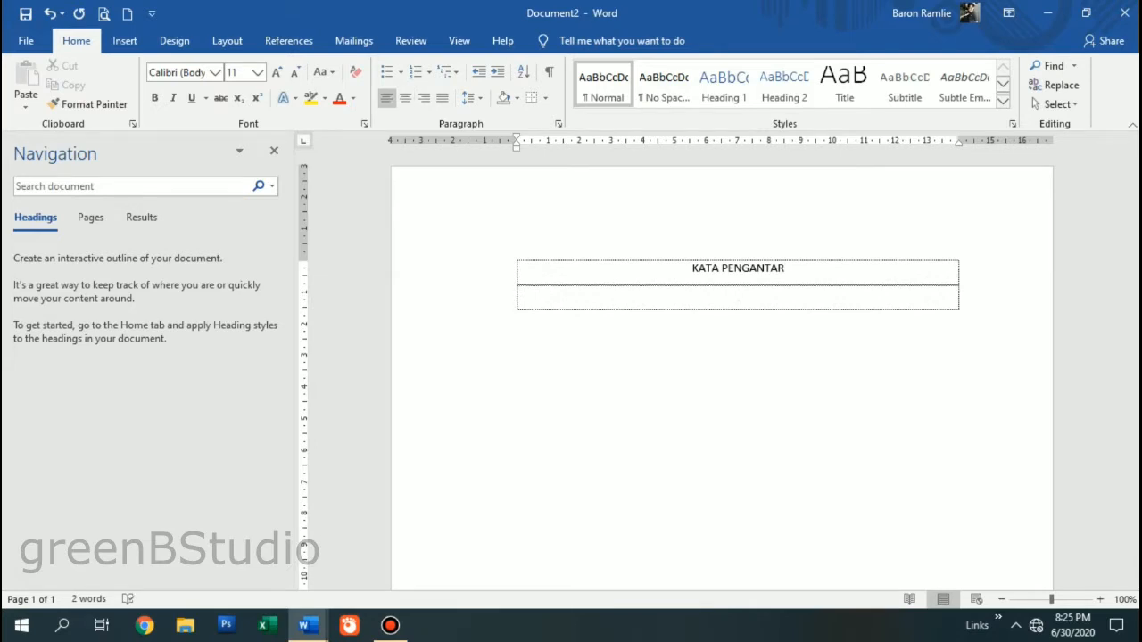
key(Tab)
text(Puji Syukur Kehadirat)
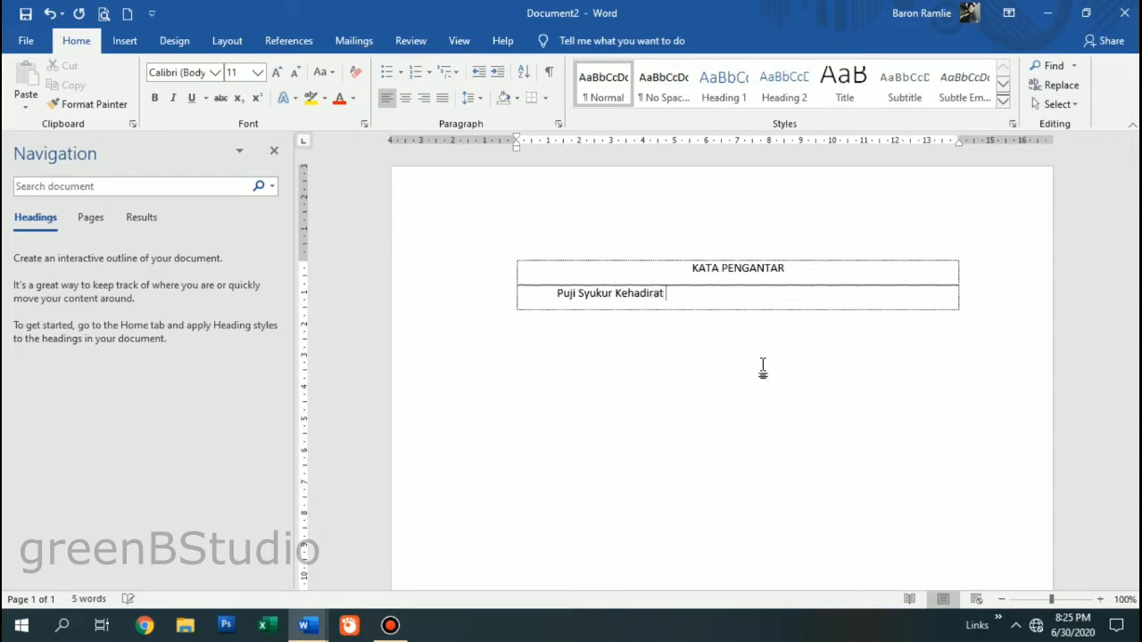
key(BackSpace)
key(BackSpace)
key(BackSpace)
key(BackSpace)
key(BackSpace)
key(BackSpace)
key(BackSpace)
key(BackSpace)
key(BackSpace)
key(BackSpace)
key(BackSpace)
key(BackSpace)
key(BackSpace)
key(BackSpace)
key(BackSpace)
key(BackSpace)
text(syukur kehadiyat)
key(BackSpace)
key(BackSpace)
key(BackSpace)
key(BackSpace)
text(rat Allah SWT)
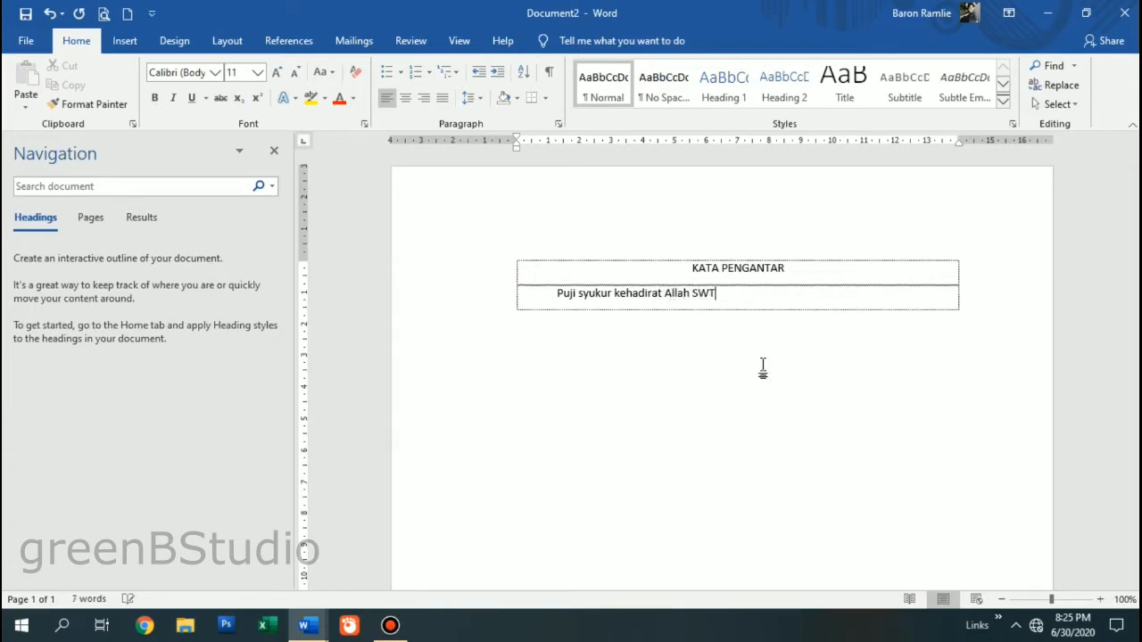
text(, yang )
text(tea)
text(ah memberikan)
text( kes)
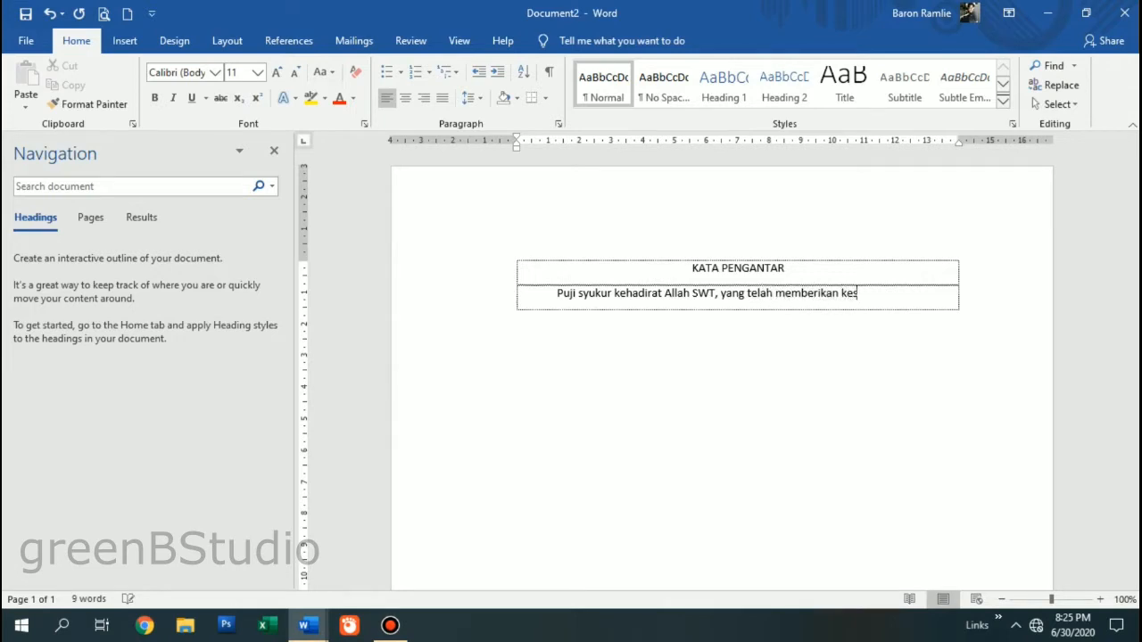
text(empatan kepada)
key(BackSpace)
text(saya sebagai p)
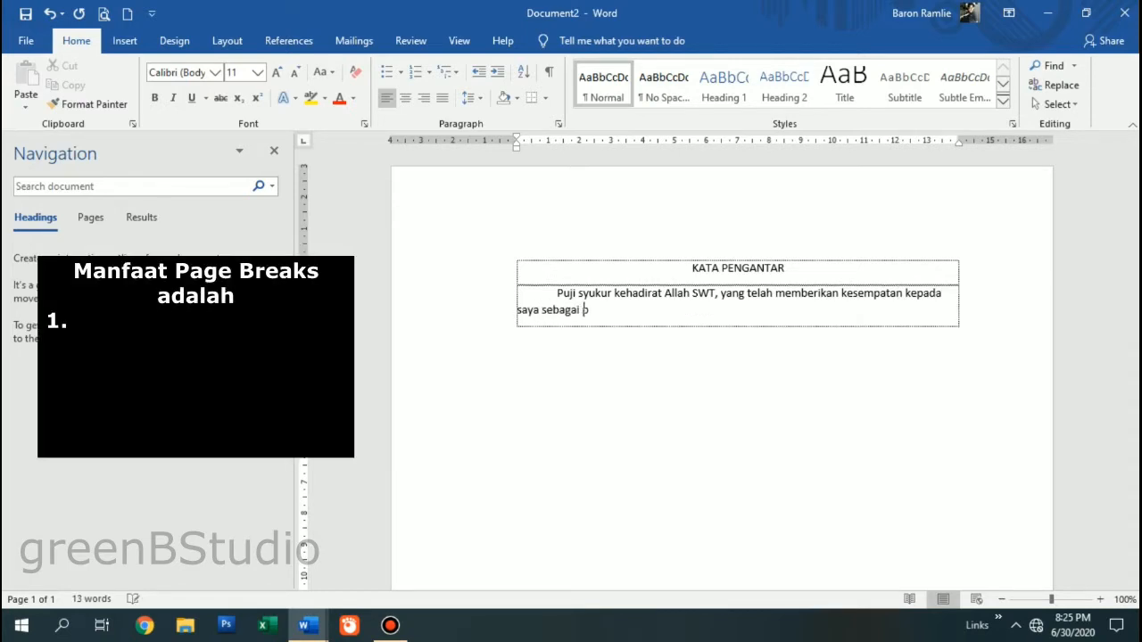
text(enulis untu)
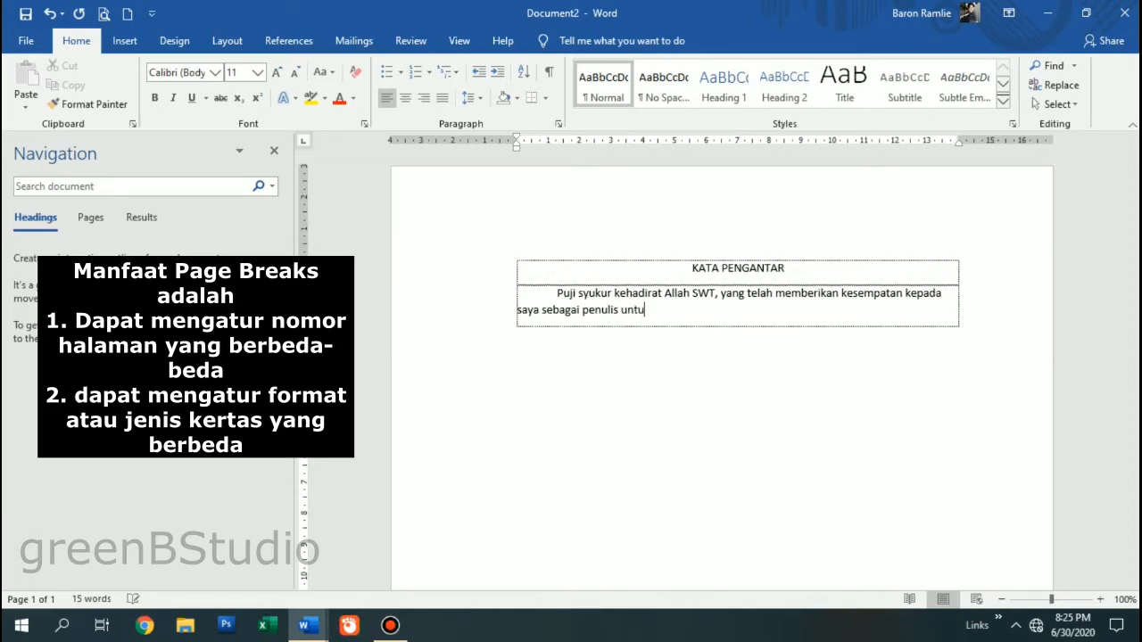
text(k menyelesaikan Lapo)
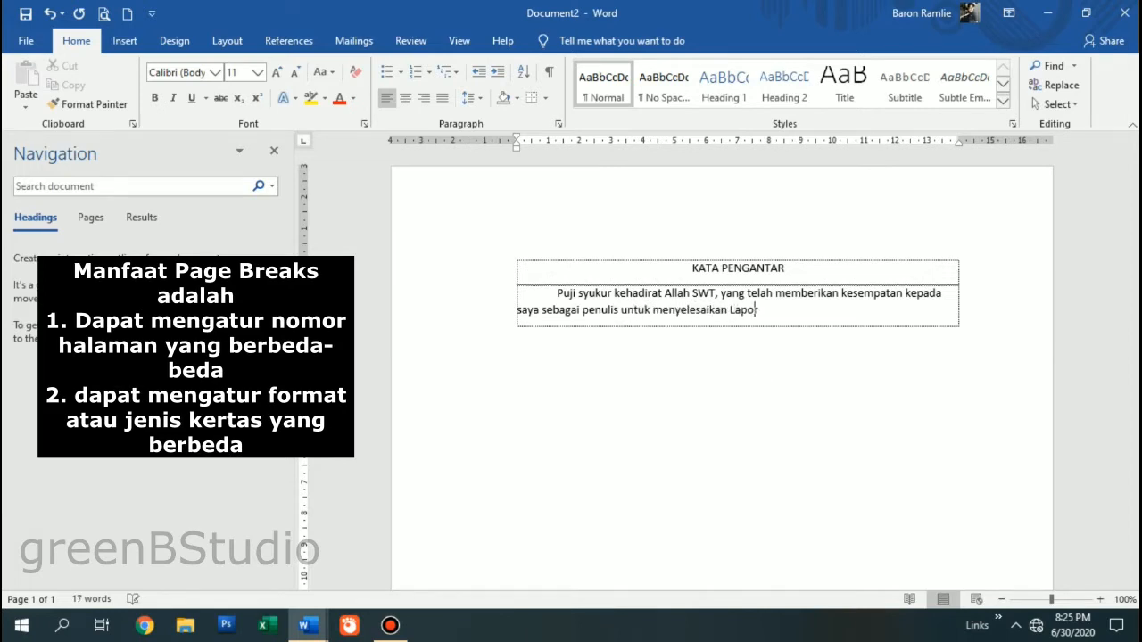
text(ran Pengantar Proposal ini denga)
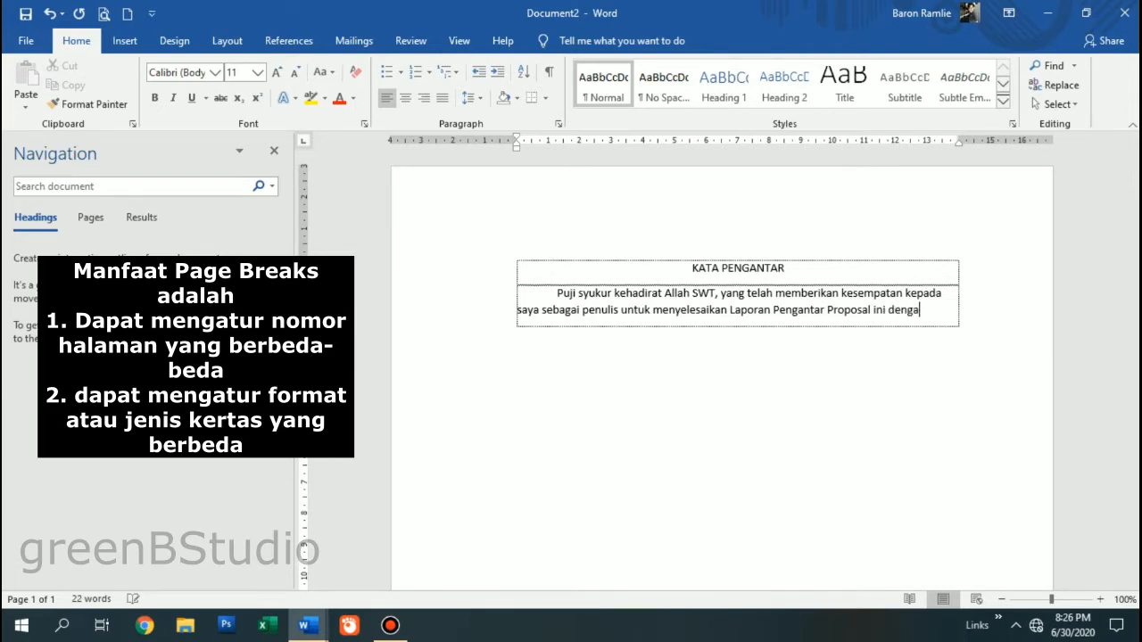
text(n judul)
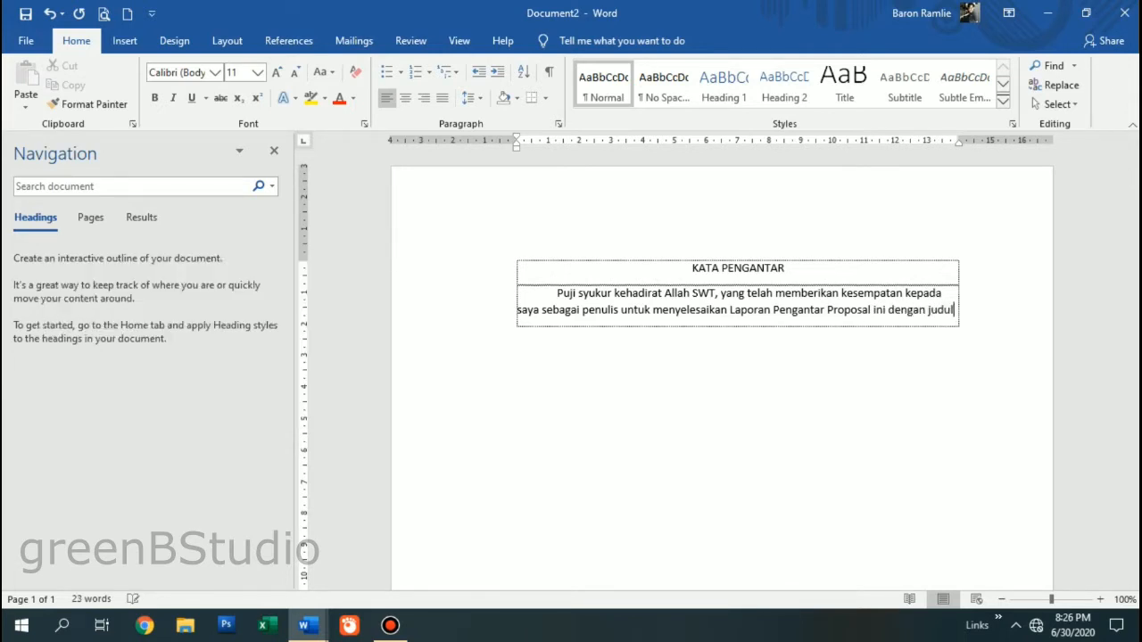
text( skr)
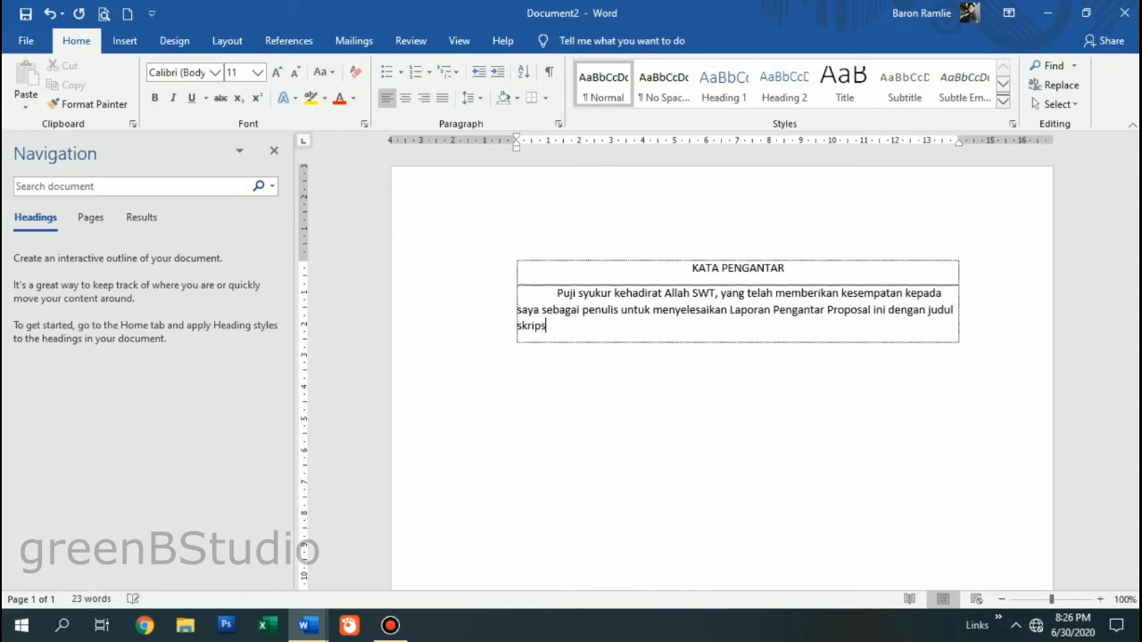
text(ipsi "Analisis Strategi Bersaing dengan mu)
key(BackSpace)
key(BackSpace)
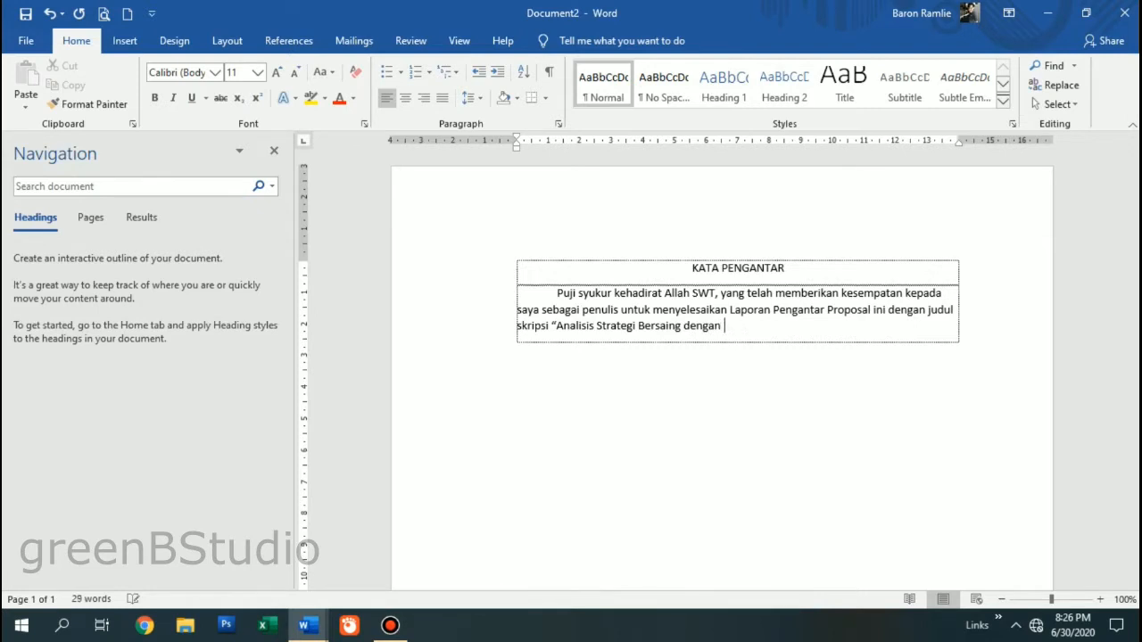
- Continue the foreword from 'Metode SWOT' to 'gelar Sarjana Strata Satu (S1) Manajemen.', fixing typos
text(Metode SWOT)
key(BackSpace)
key(BackSpace)
key(BackSpace)
text(WOT pada)
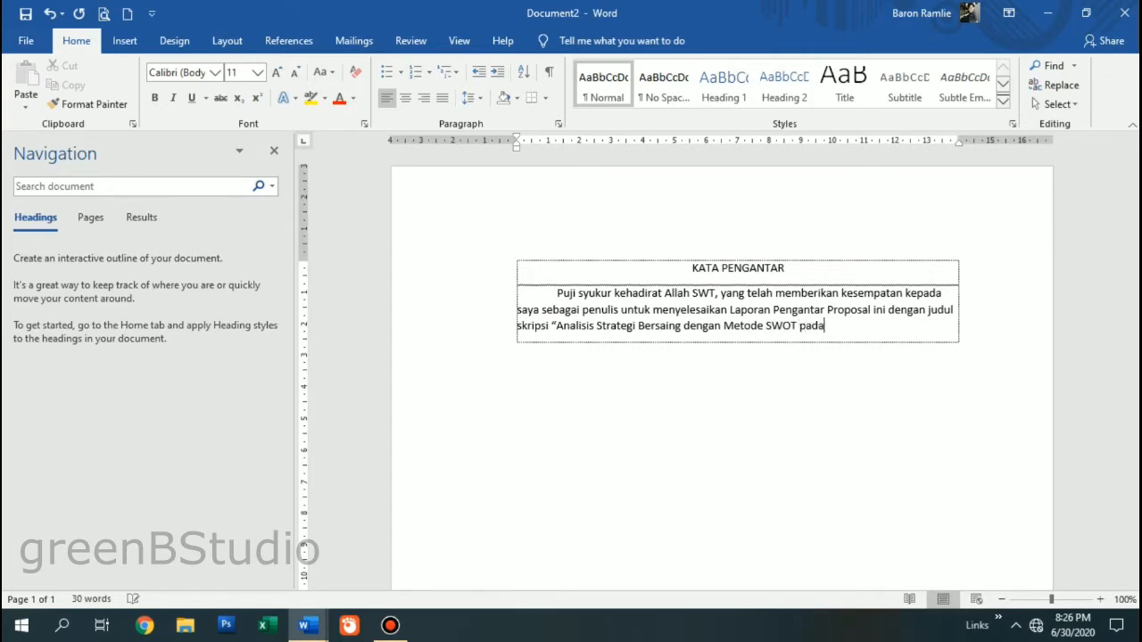
text( Perusahaan Meb)
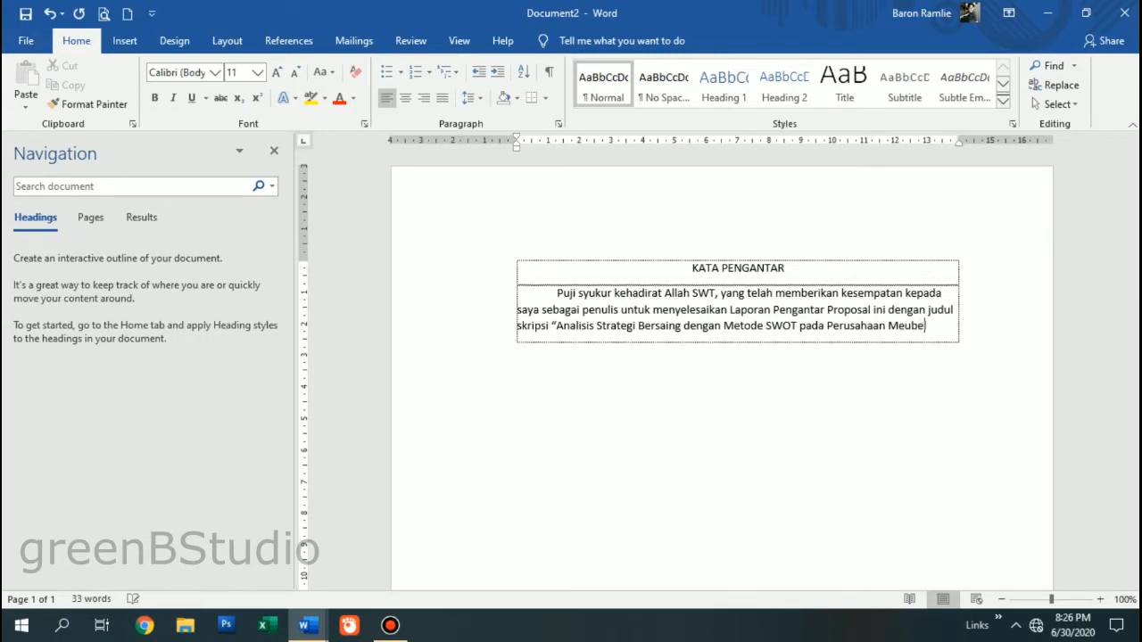
text(el Indah Jaya K)
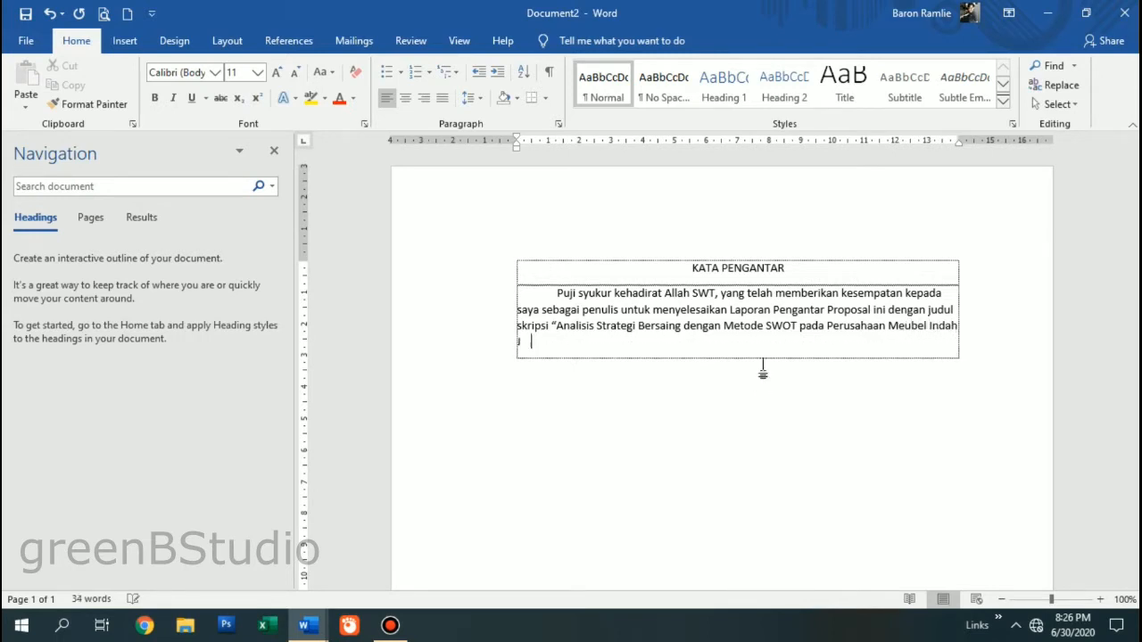
text(aryaKotaBa)
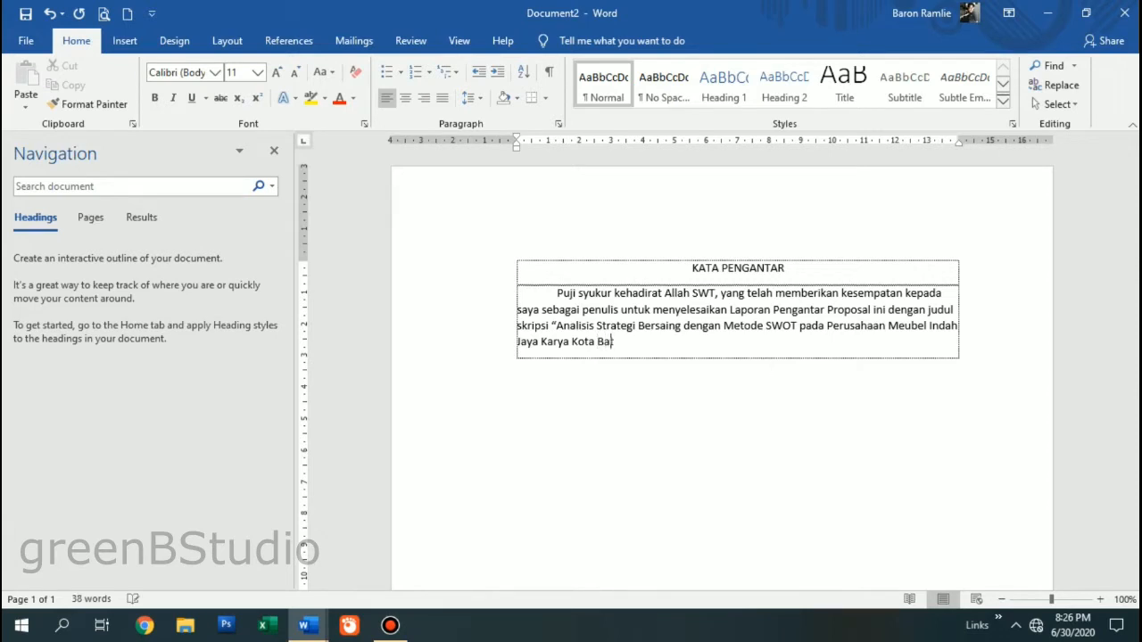
text(tu")
text( tepat pada wa)
text(ktunya)
text(. )
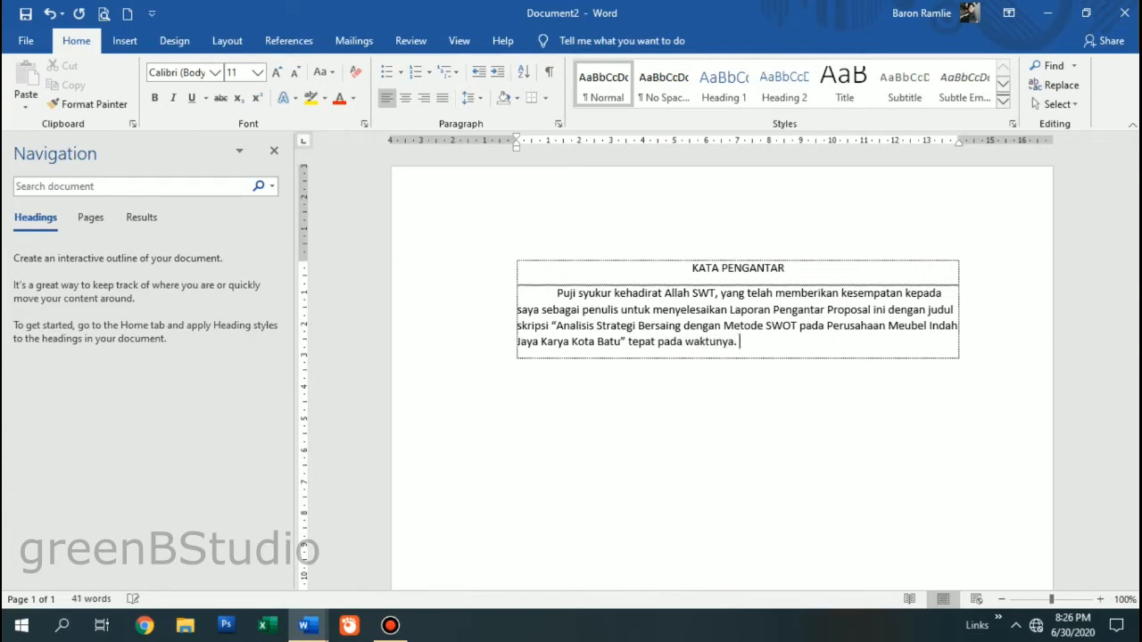
text(Adapun pembuatan)
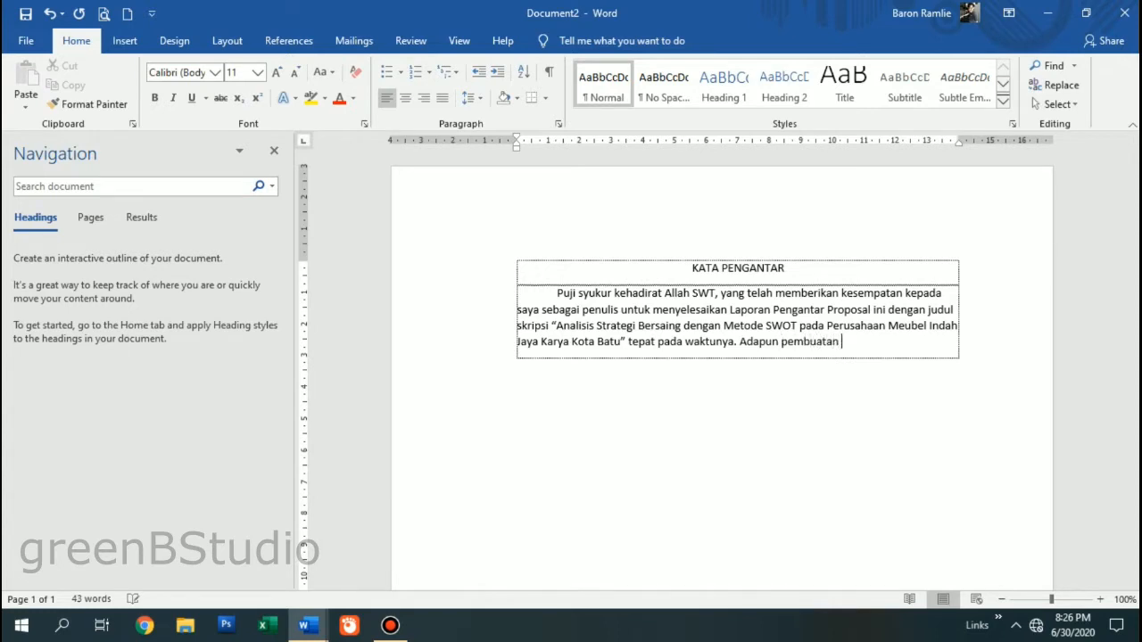
text( pengantar proposal )
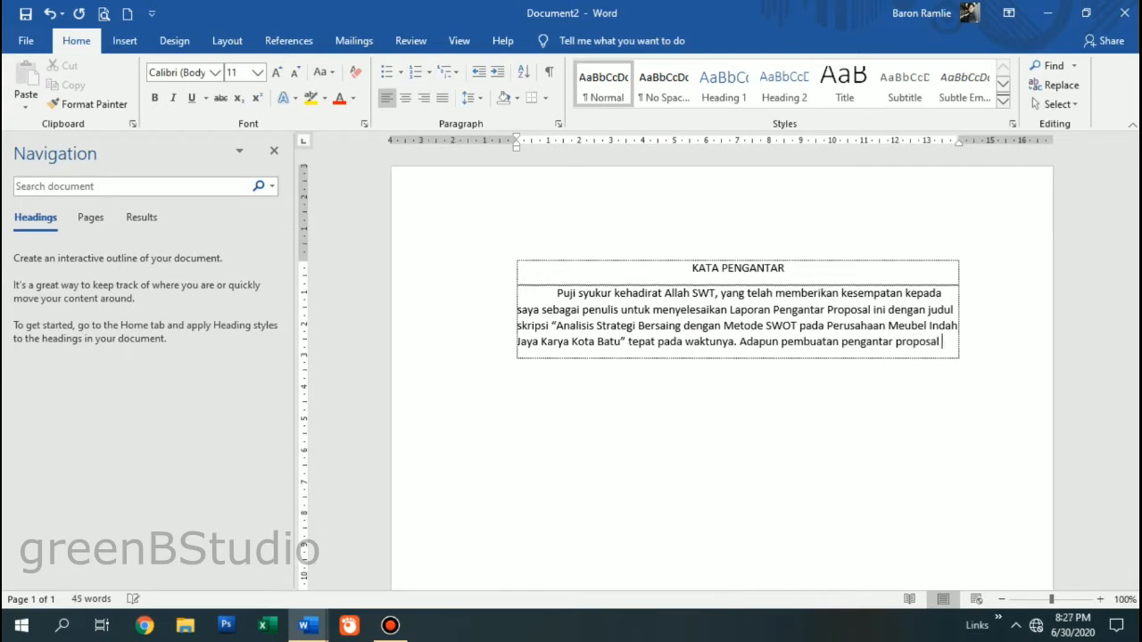
text(ini d)
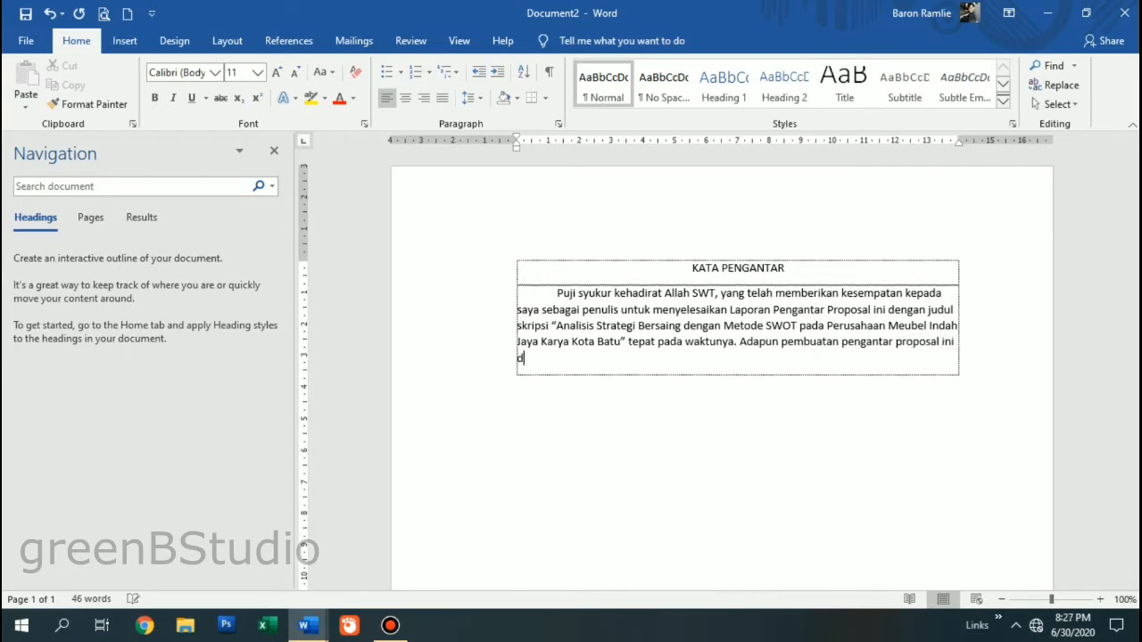
text(ilakukan sebagai s)
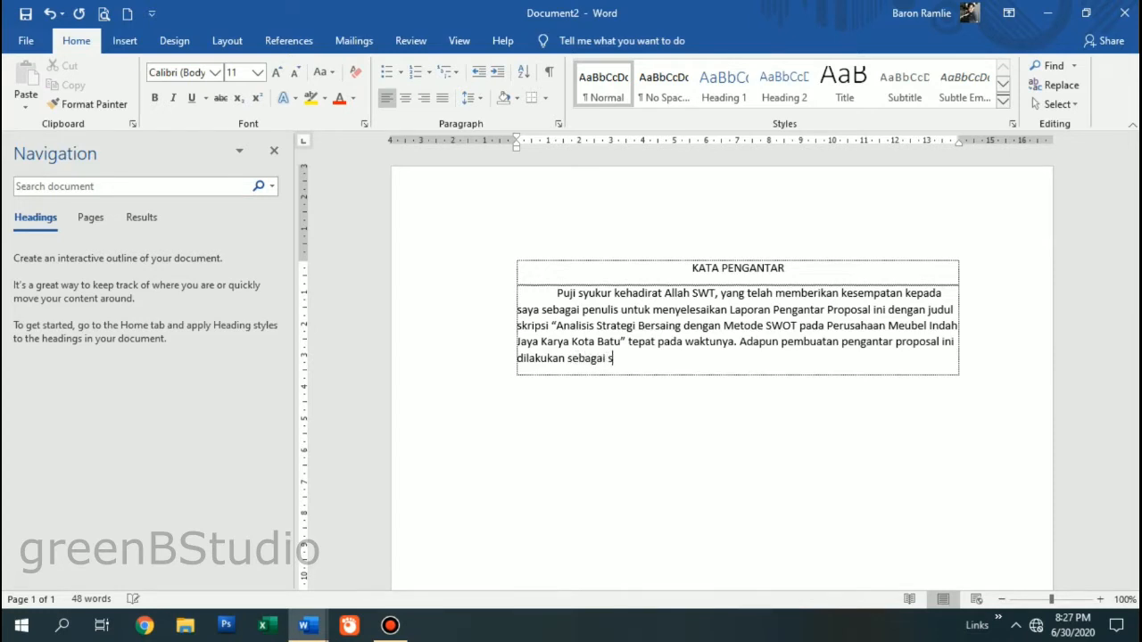
text(alah satu untuk mem)
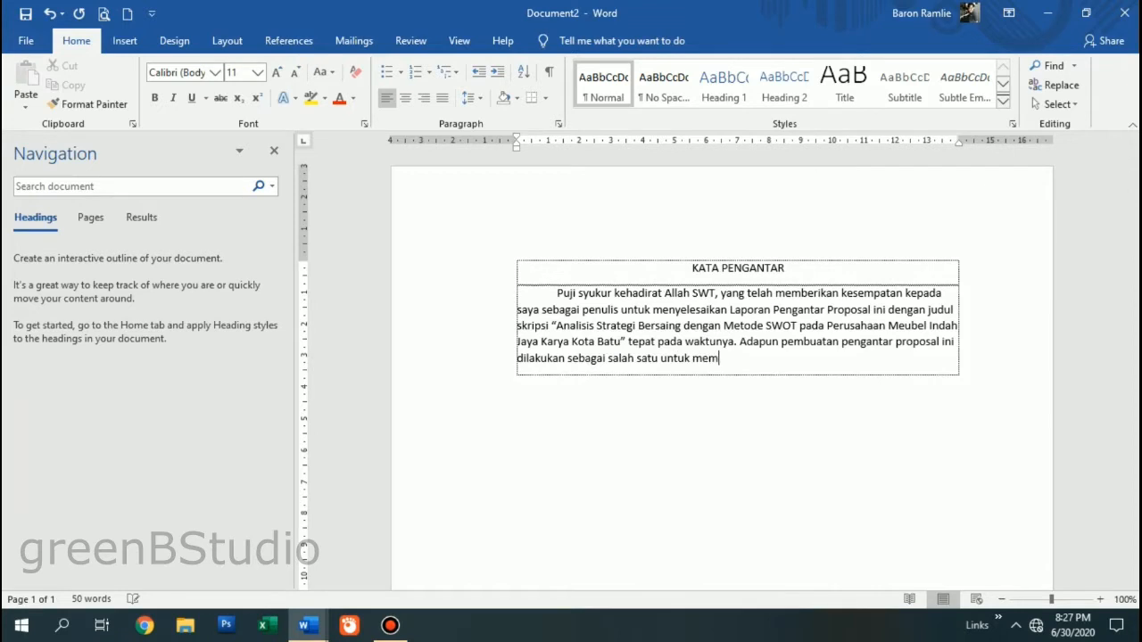
text(enuhi persyaratan pen)
key(BackSpace)
key(BackSpace)
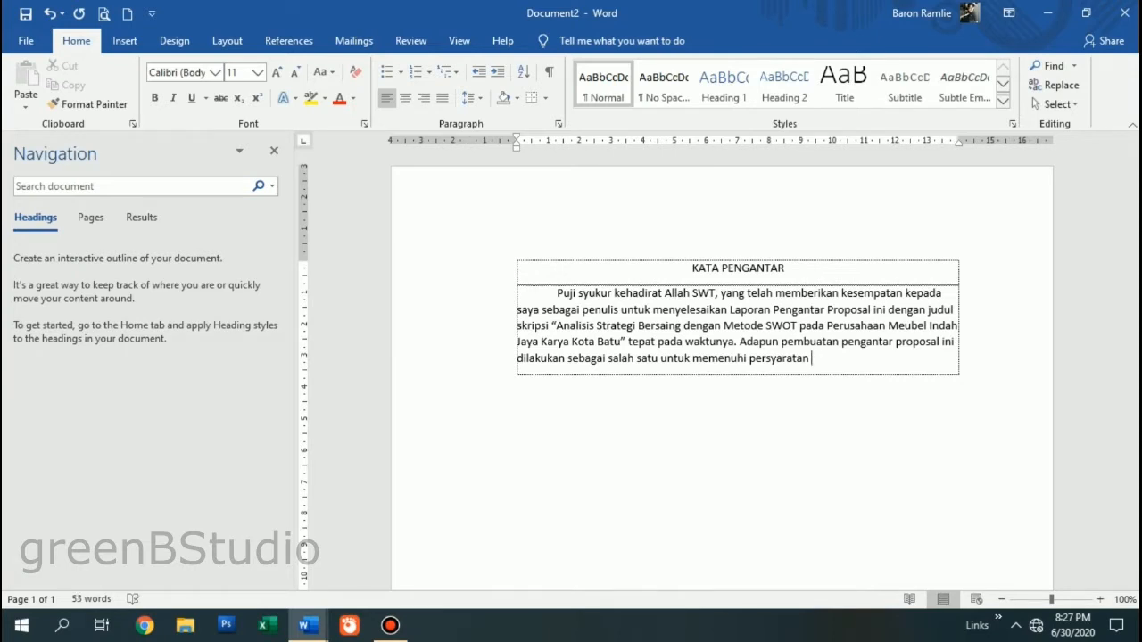
text(mendapatkan gelar)
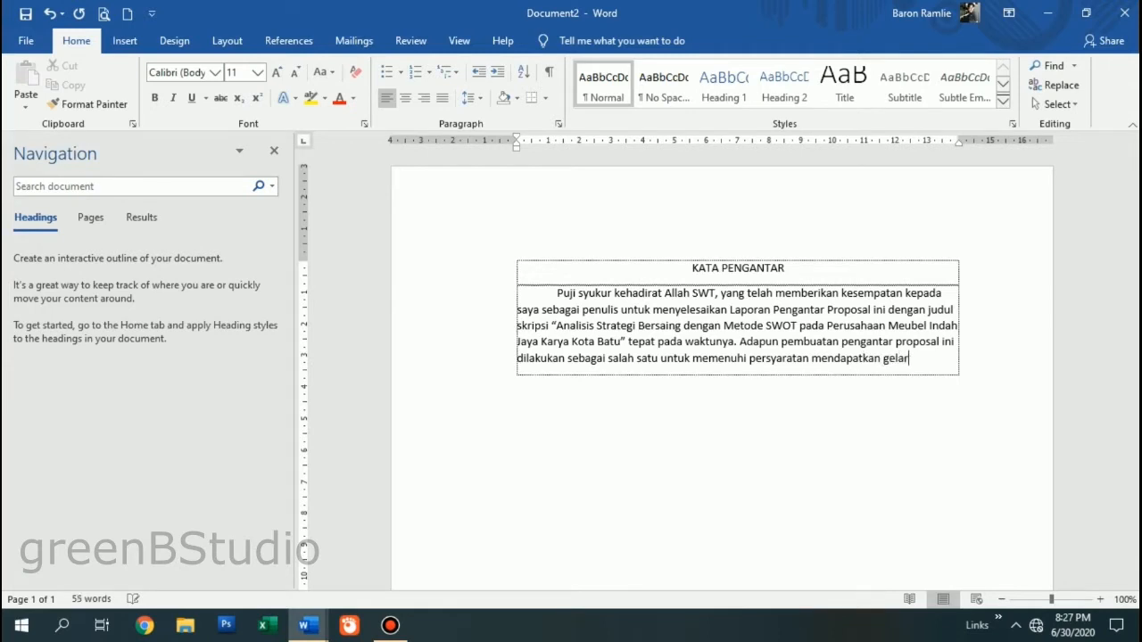
text( Sarjana Strata Satu )
text((S1))
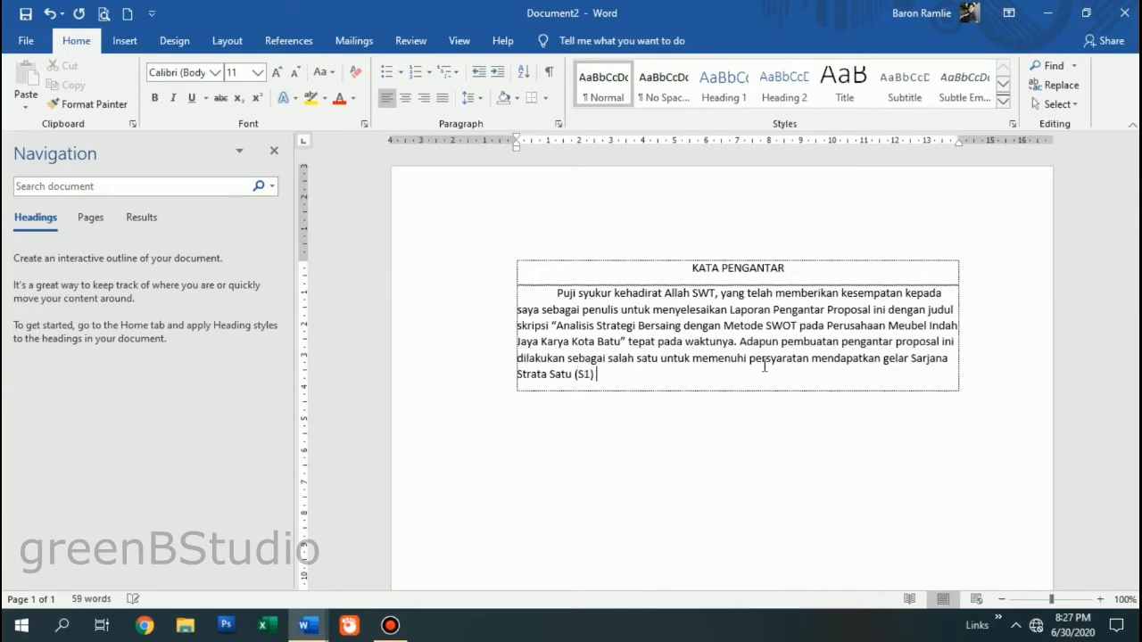
text( Manajemen.)
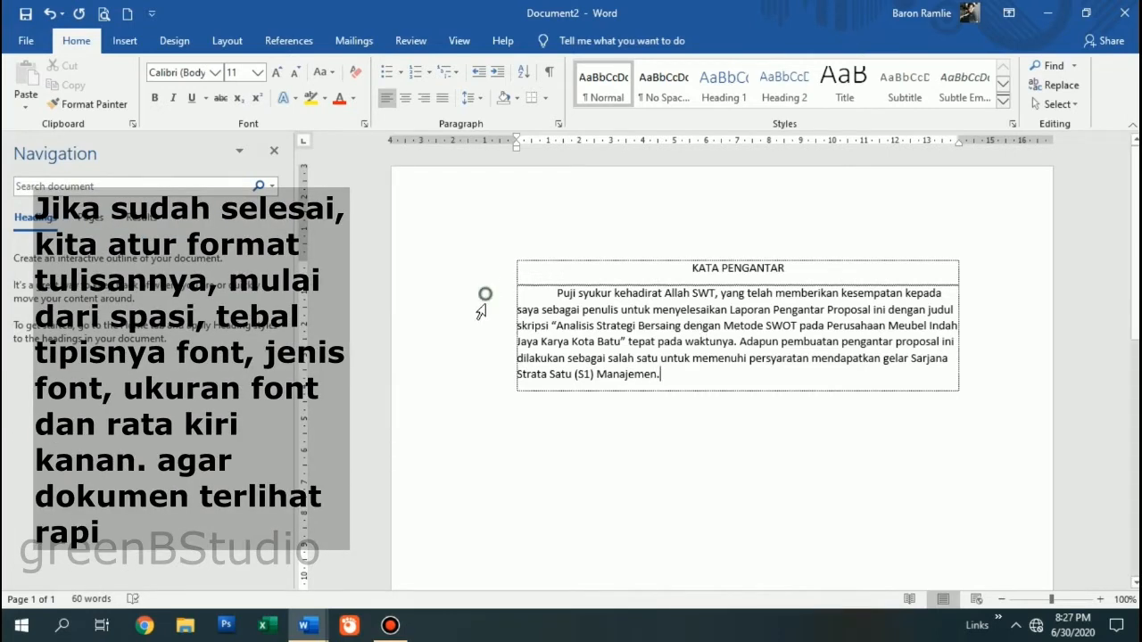
- Justify the foreword paragraph, add an empty table row below it, and select the title and text
drag(478, 306, 490, 378)
click(446, 99)
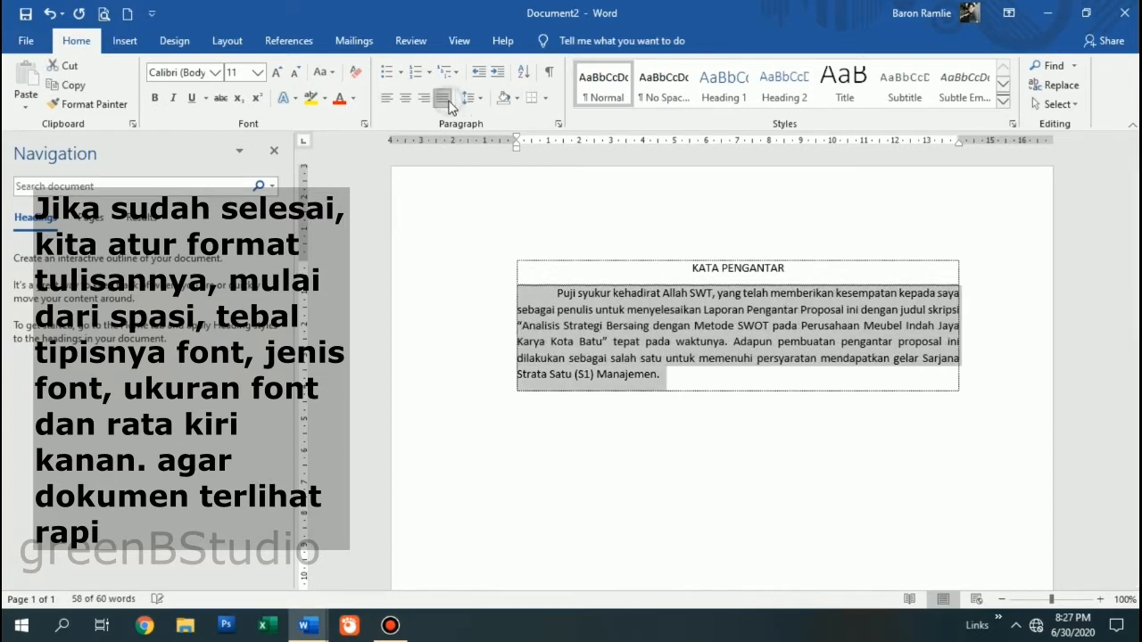
click(683, 375)
key(Tab)
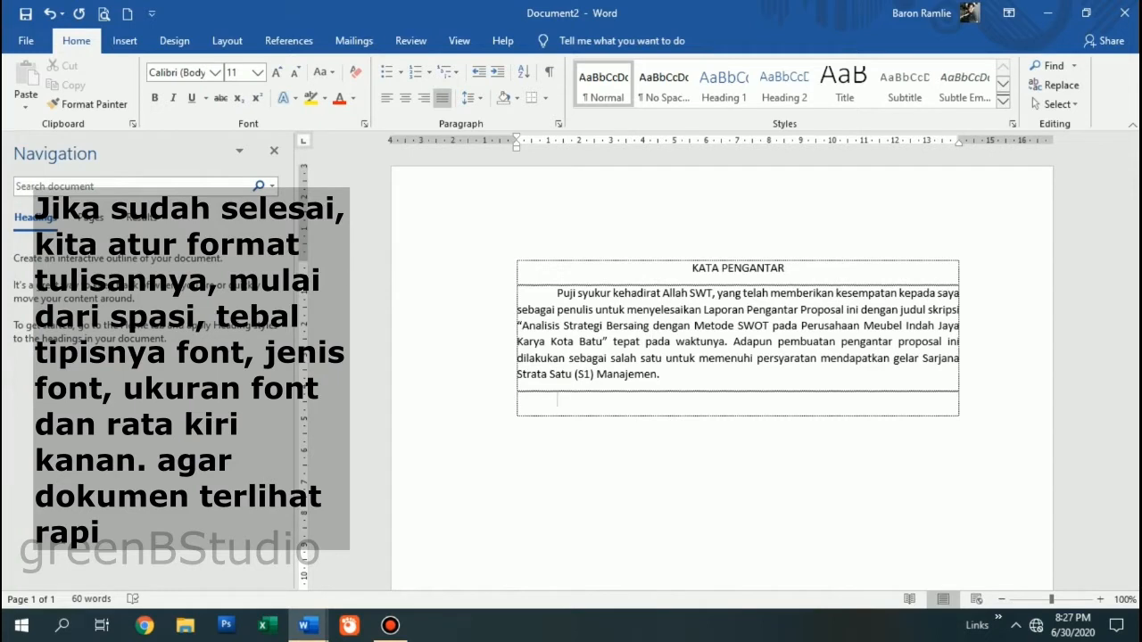
drag(480, 268, 486, 421)
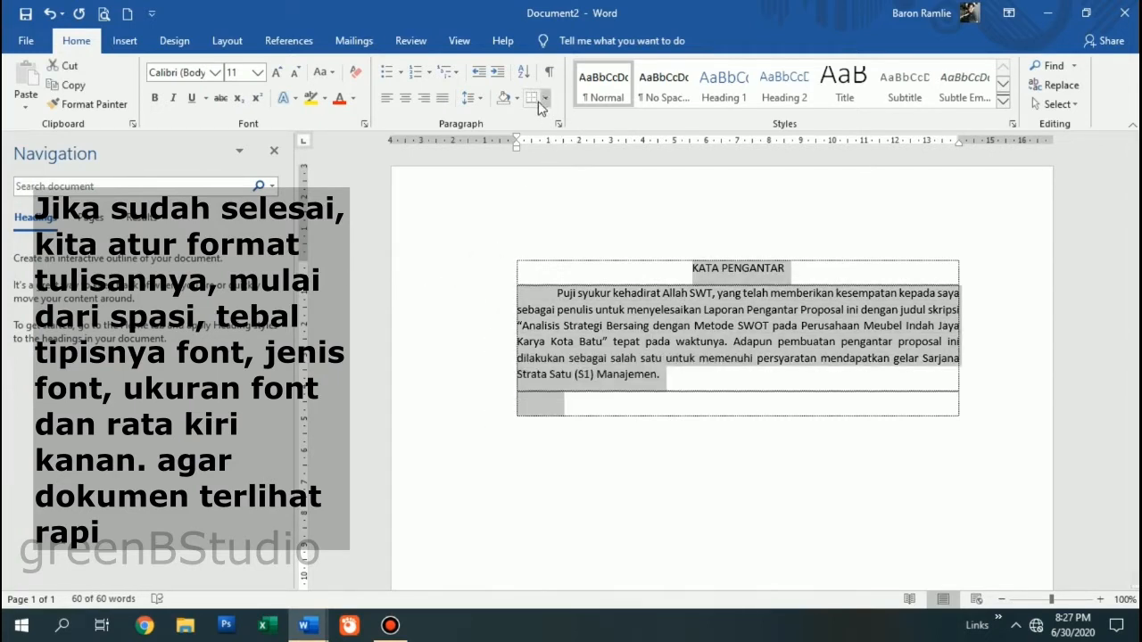
- Give the selected text 0 pt spacing after and Single line spacing
click(559, 124)
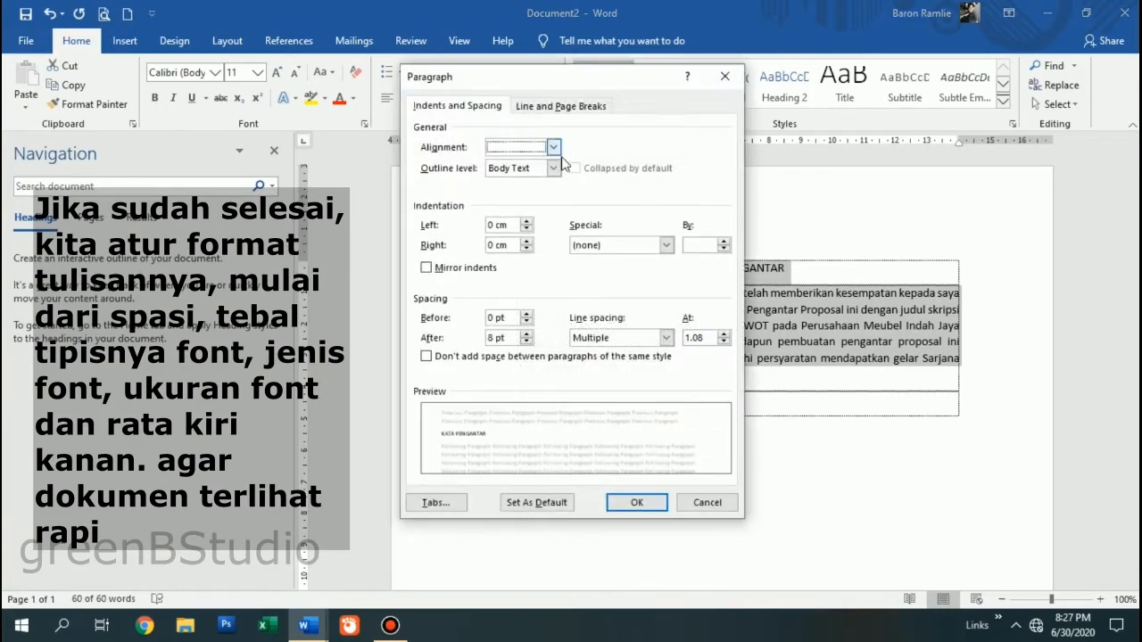
click(528, 342)
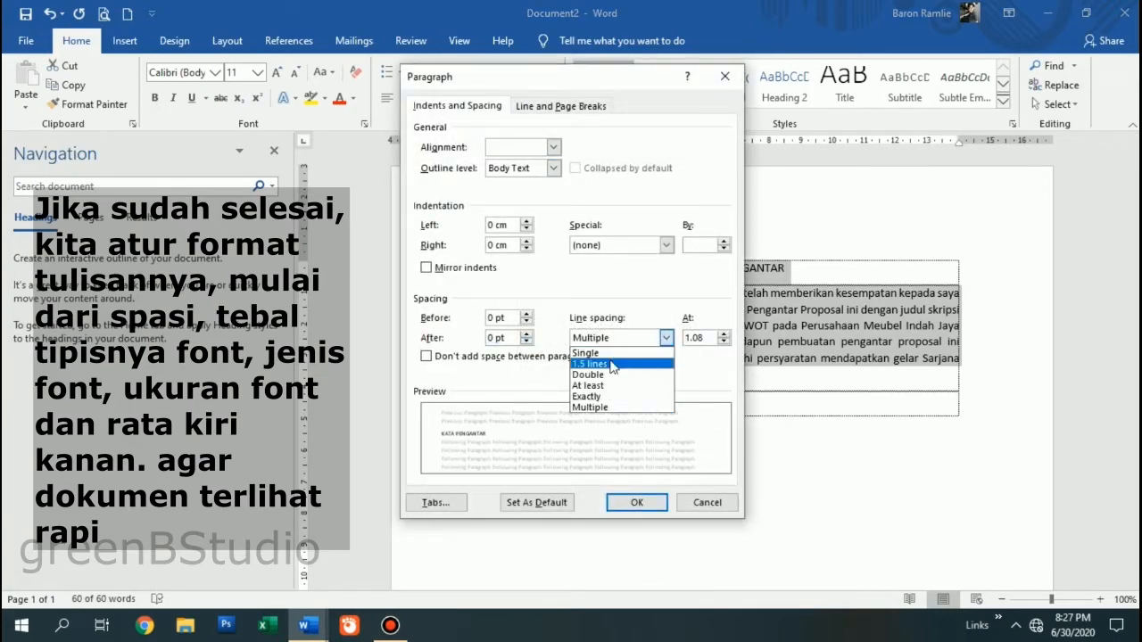
click(612, 364)
click(615, 338)
click(587, 352)
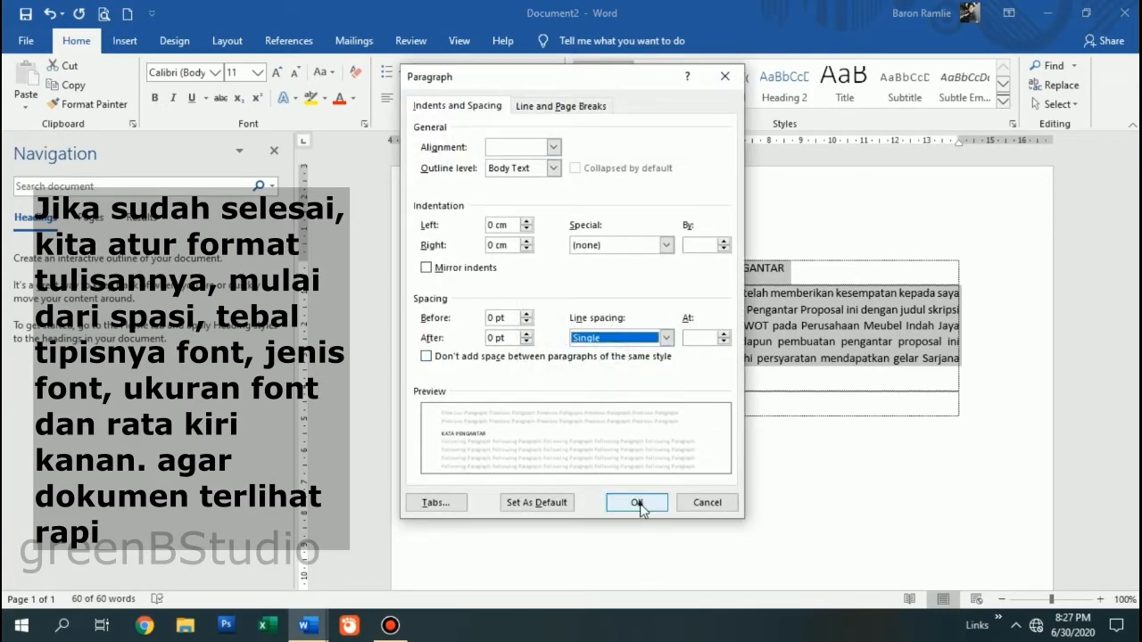
click(636, 502)
click(671, 359)
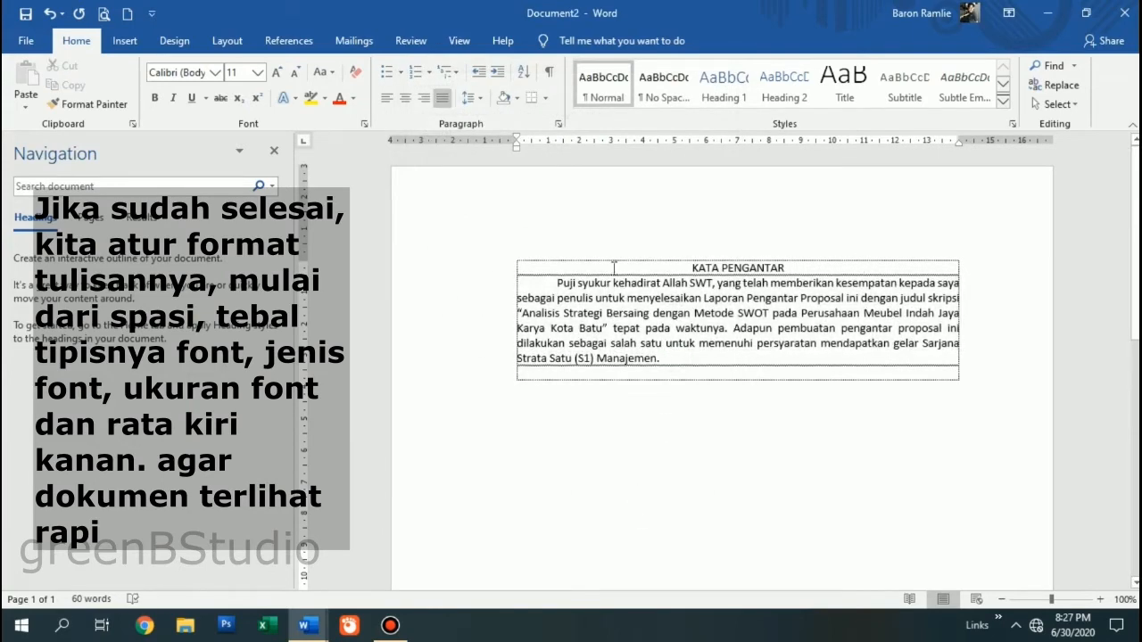
- Set the KATA PENGANTAR title to Multiple line spacing of 3
click(486, 271)
click(559, 123)
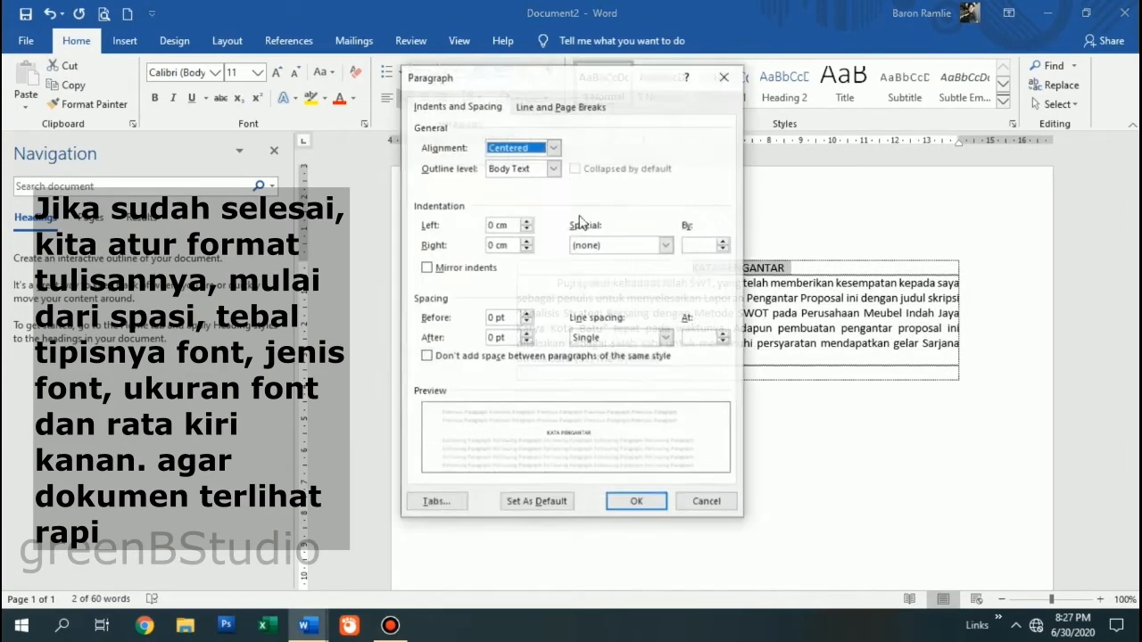
click(601, 339)
click(598, 338)
click(708, 337)
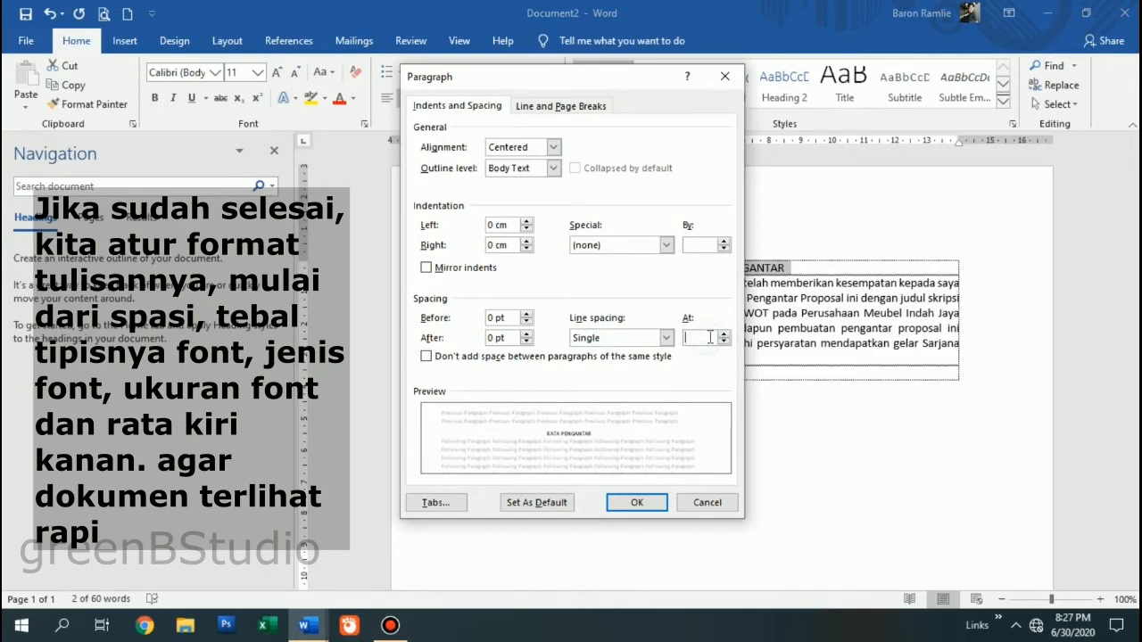
text(3)
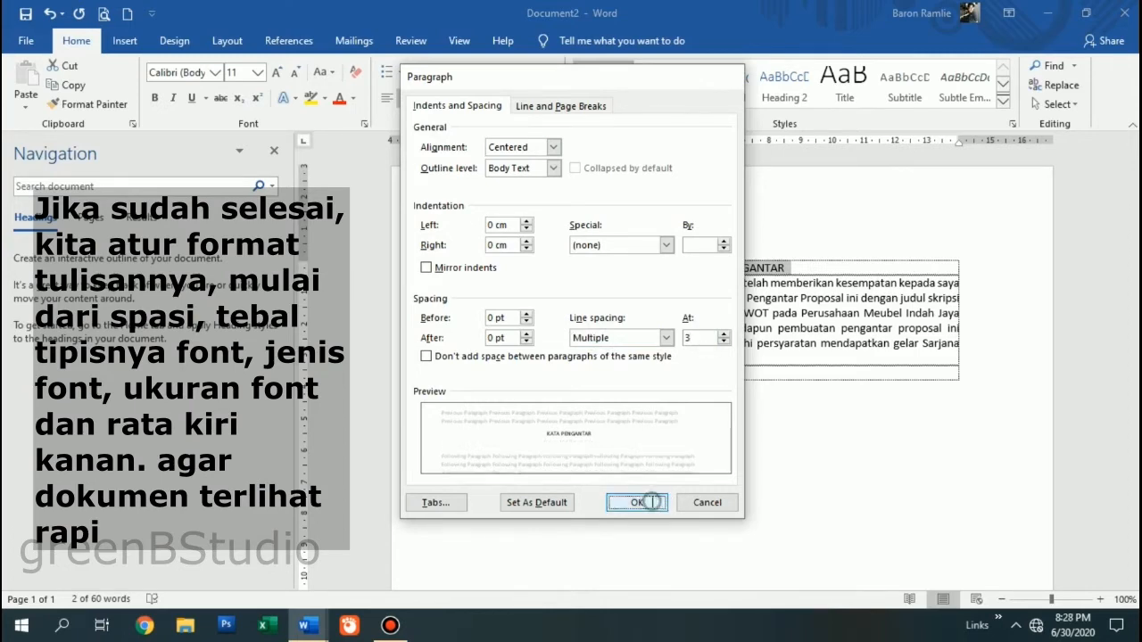
click(652, 502)
click(733, 317)
- Change the title and paragraph to Times New Roman, 12 pt
click(491, 274)
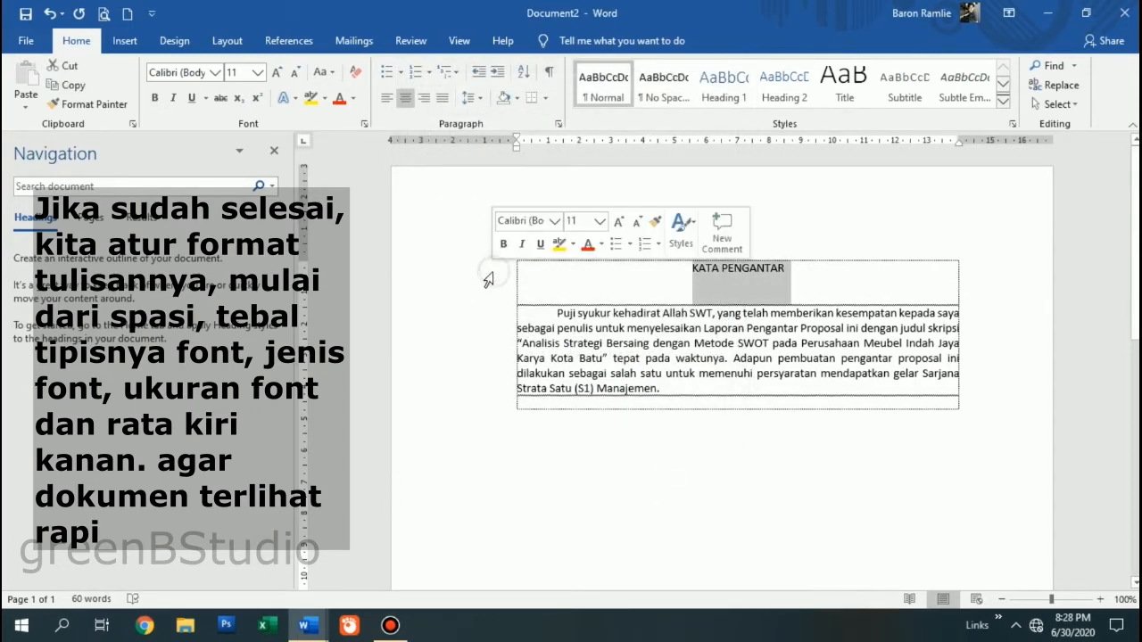
drag(448, 284, 455, 394)
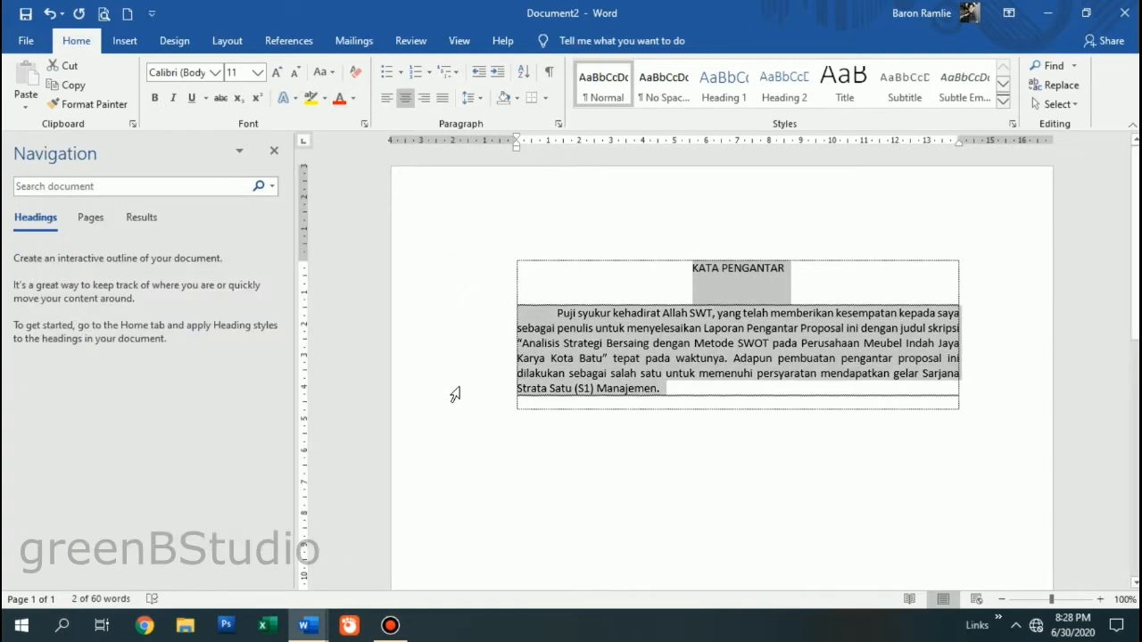
click(198, 77)
click(215, 72)
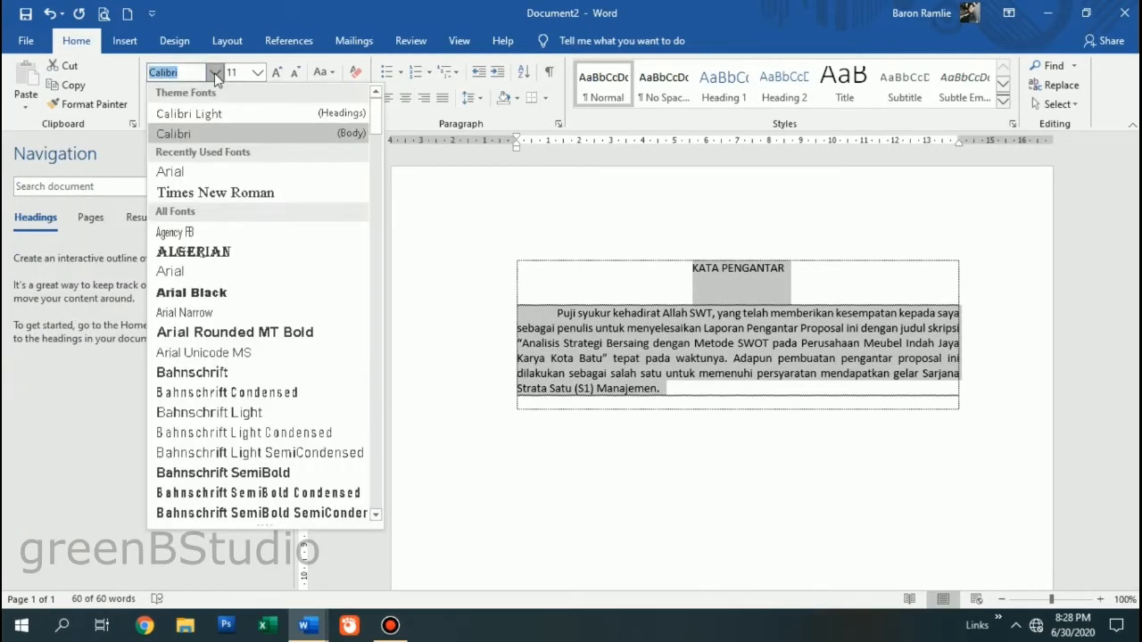
click(234, 195)
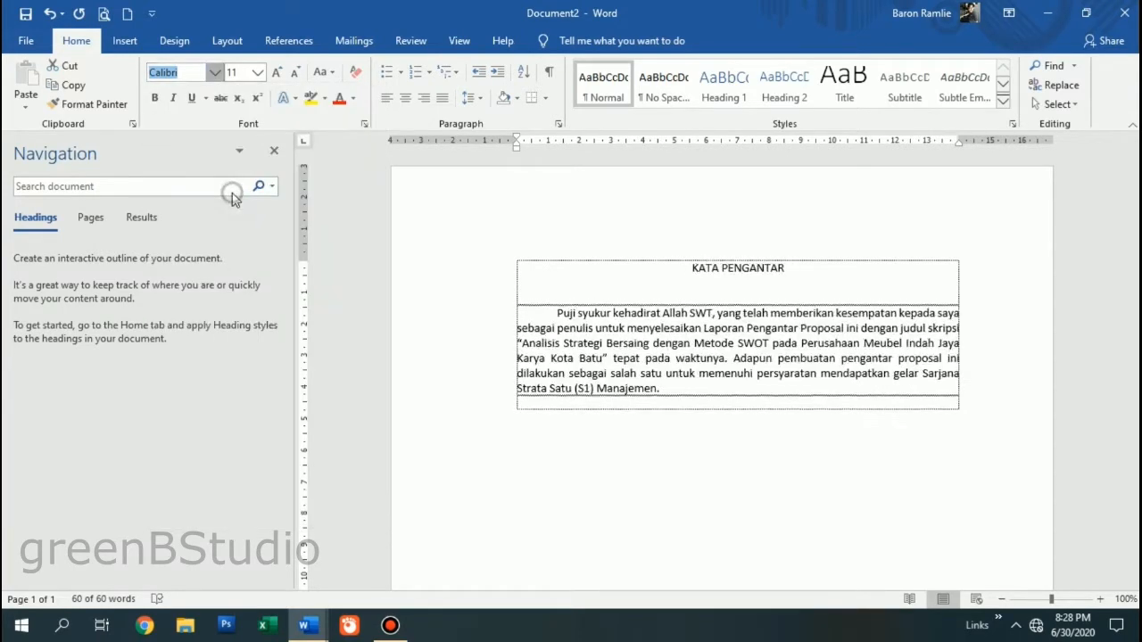
click(257, 72)
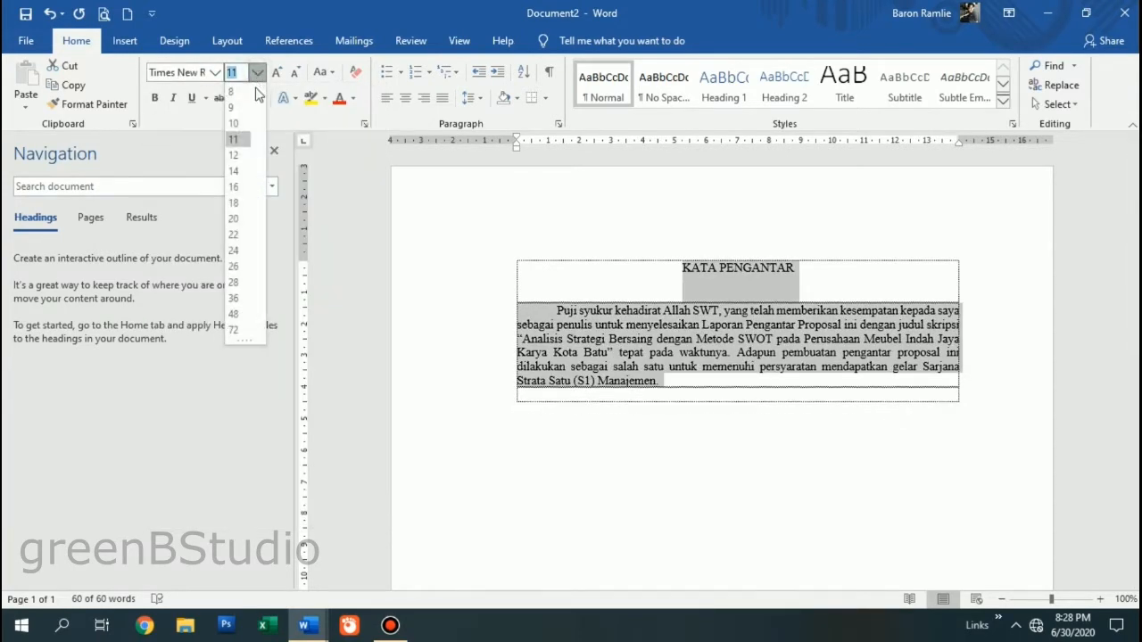
click(233, 154)
- Make the KATA PENGANTAR title bold
click(920, 331)
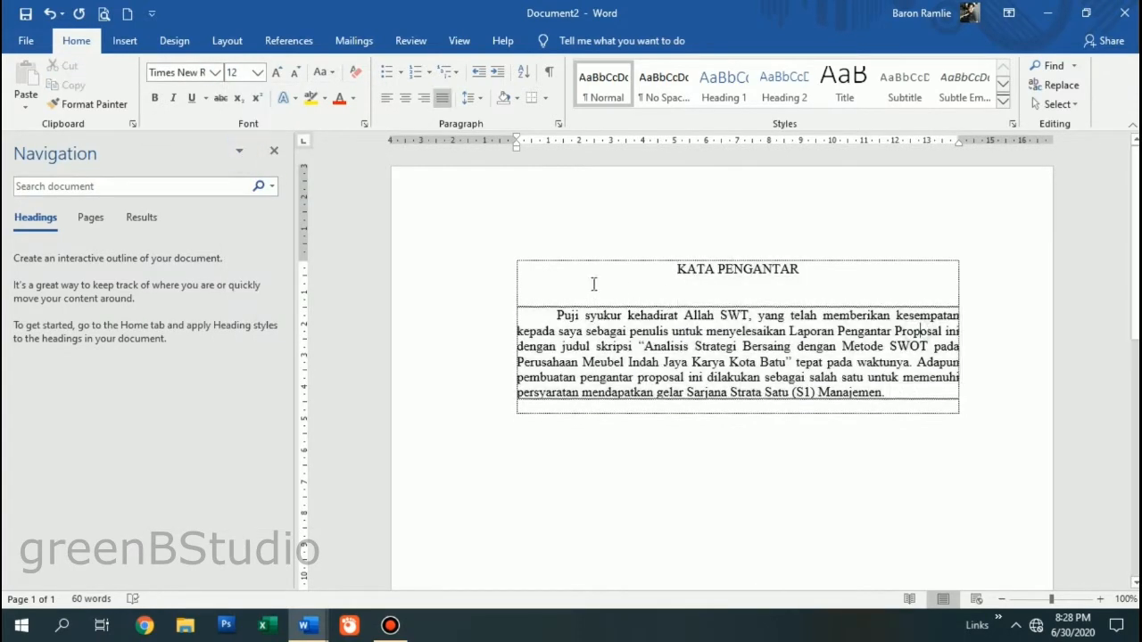
click(499, 274)
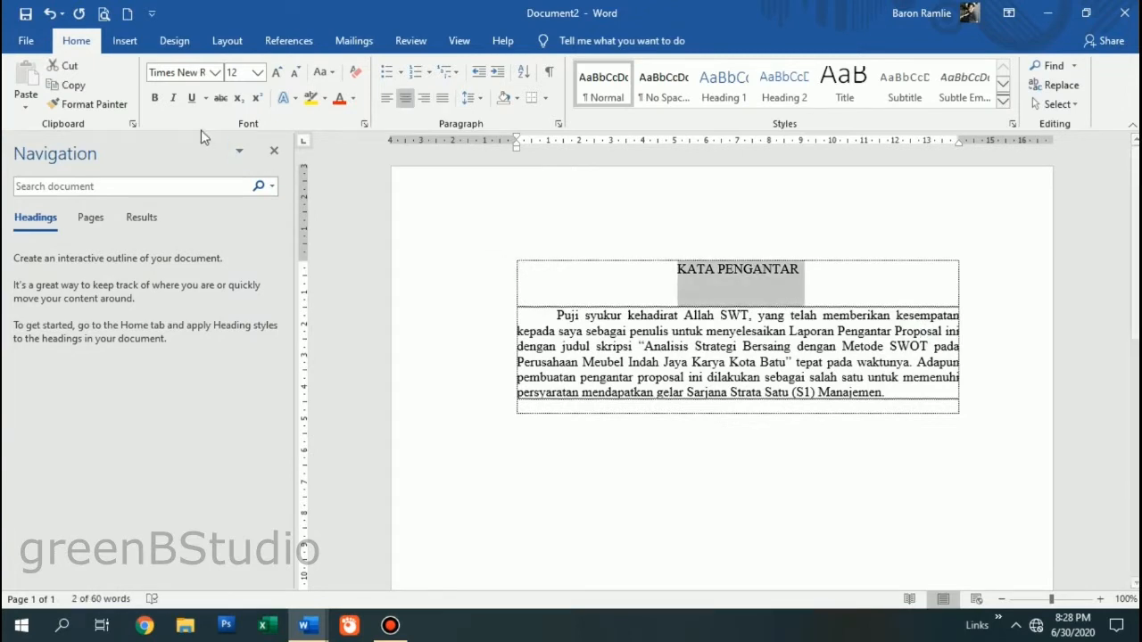
click(155, 99)
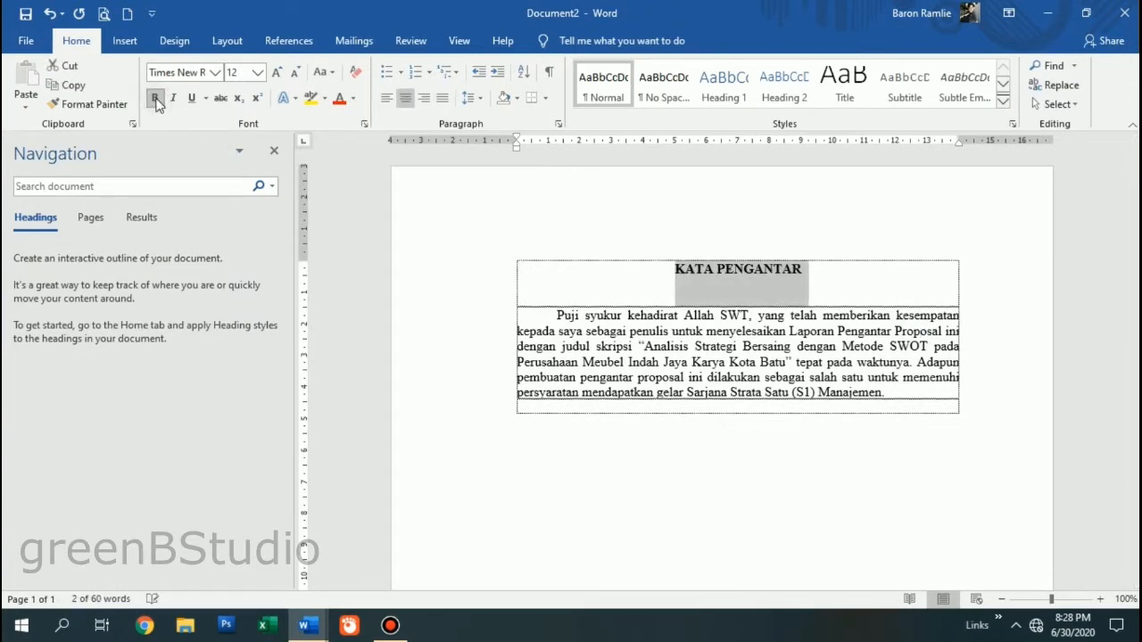
click(902, 398)
- Add an empty row and paste a copy of the Puji syukur paragraph into it, keeping formatting
key(Return)
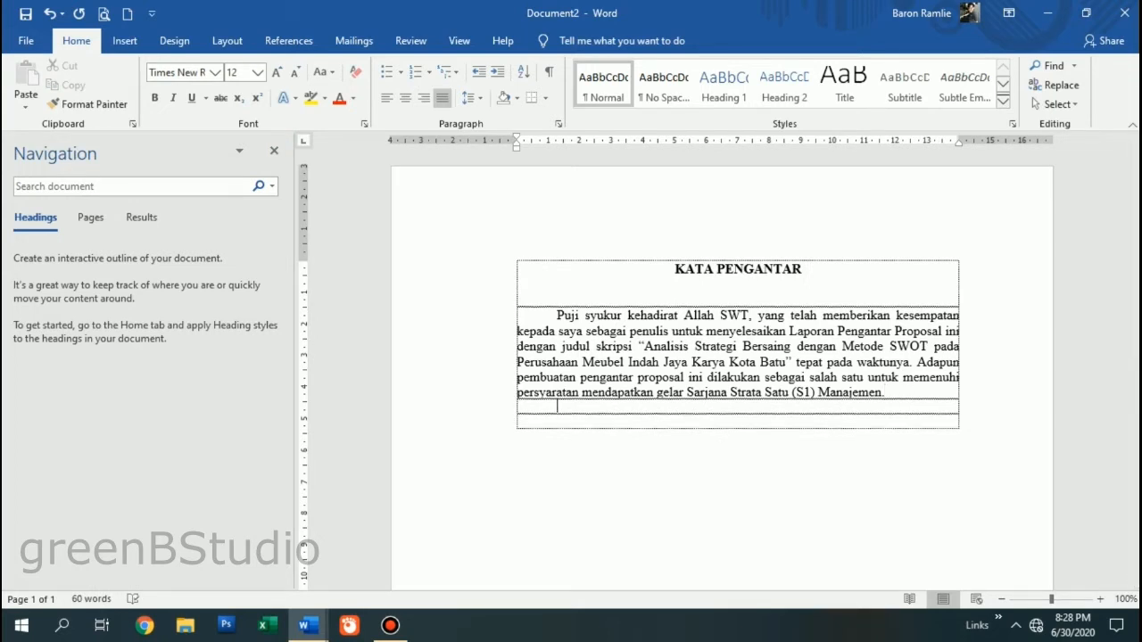
drag(551, 320, 888, 394)
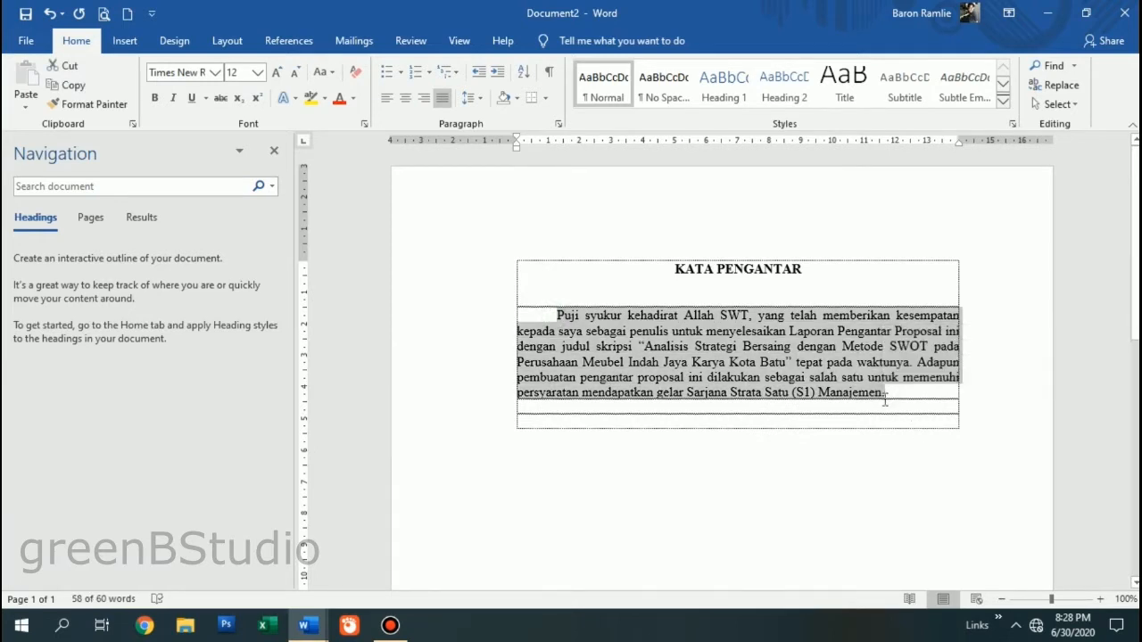
right_click(791, 324)
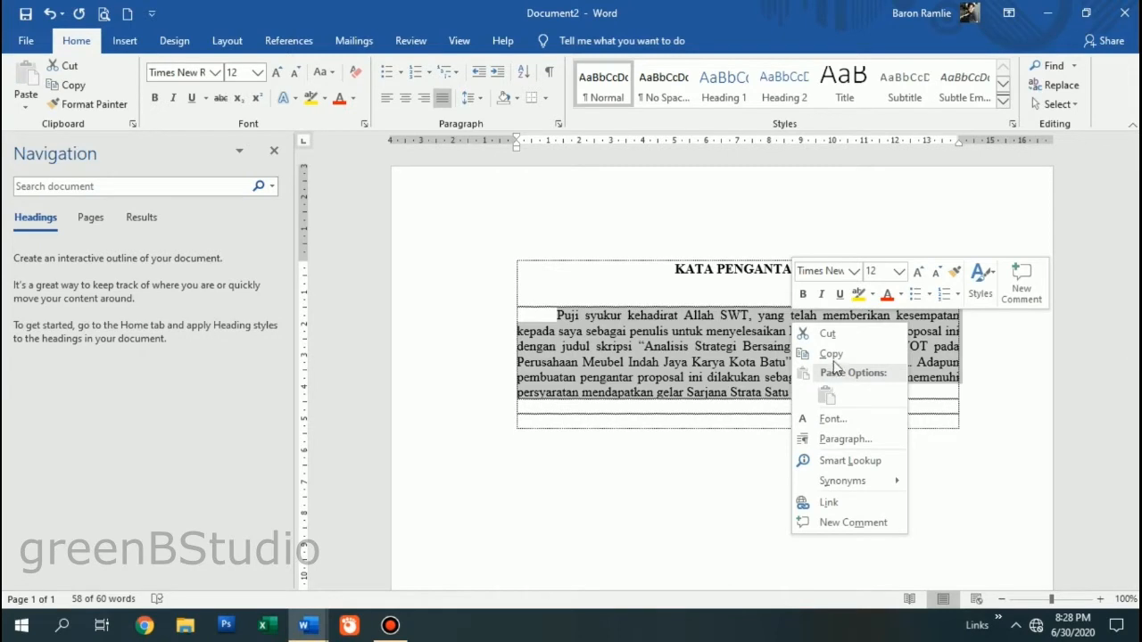
click(833, 353)
click(713, 411)
right_click(714, 409)
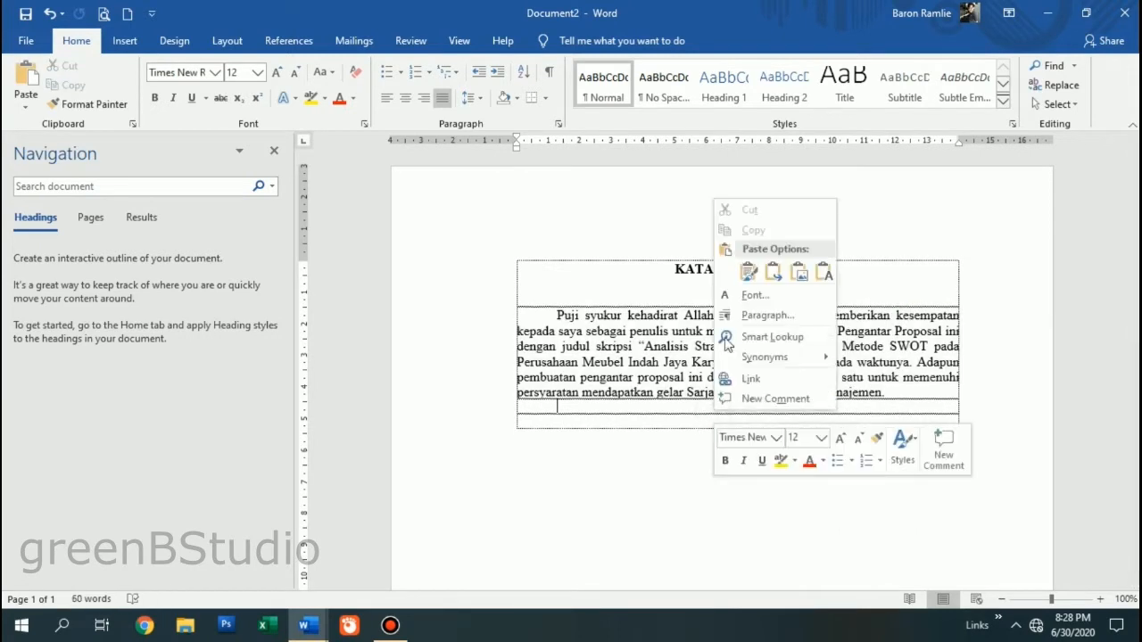
click(749, 273)
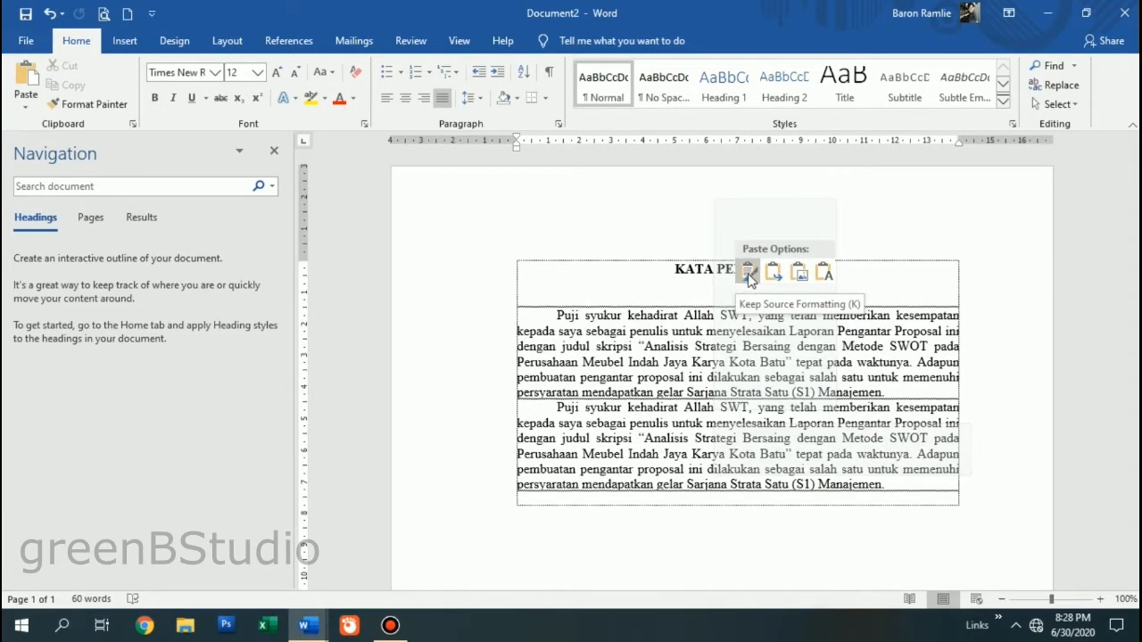
- Paste two more copies of the paragraph below, first-line indenting one of them
scroll(598, 499, down, 2)
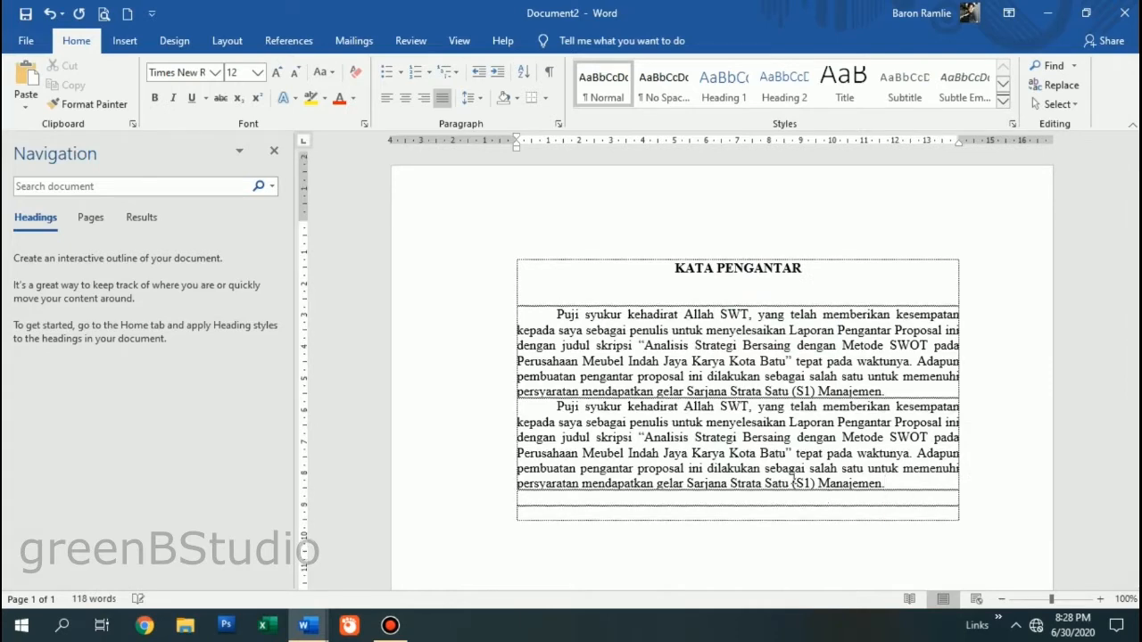
right_click(596, 437)
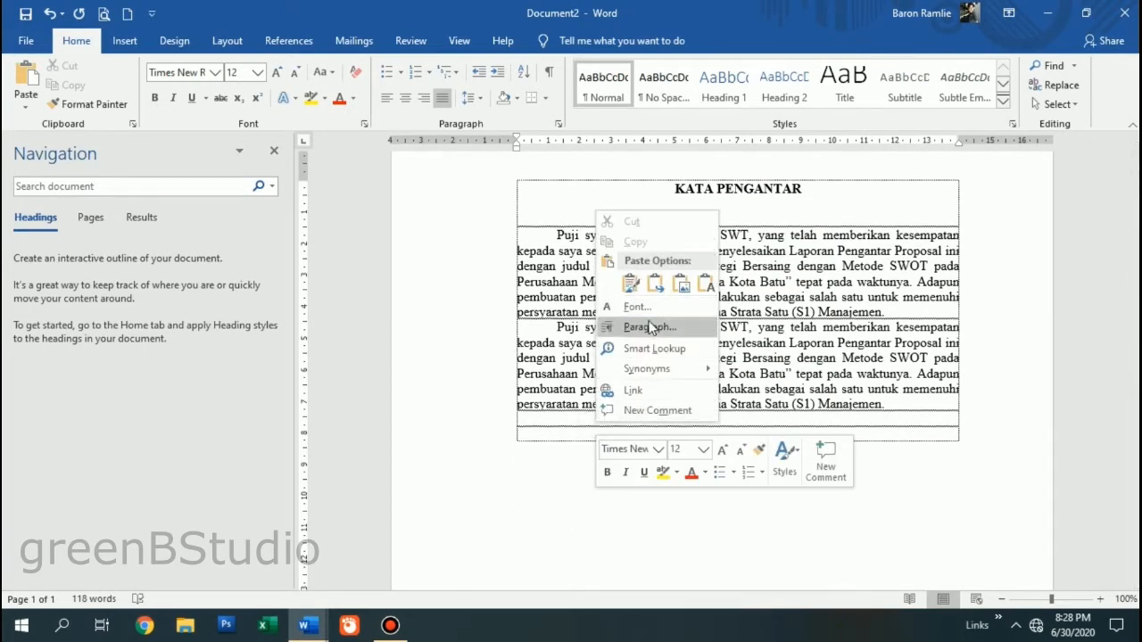
click(631, 284)
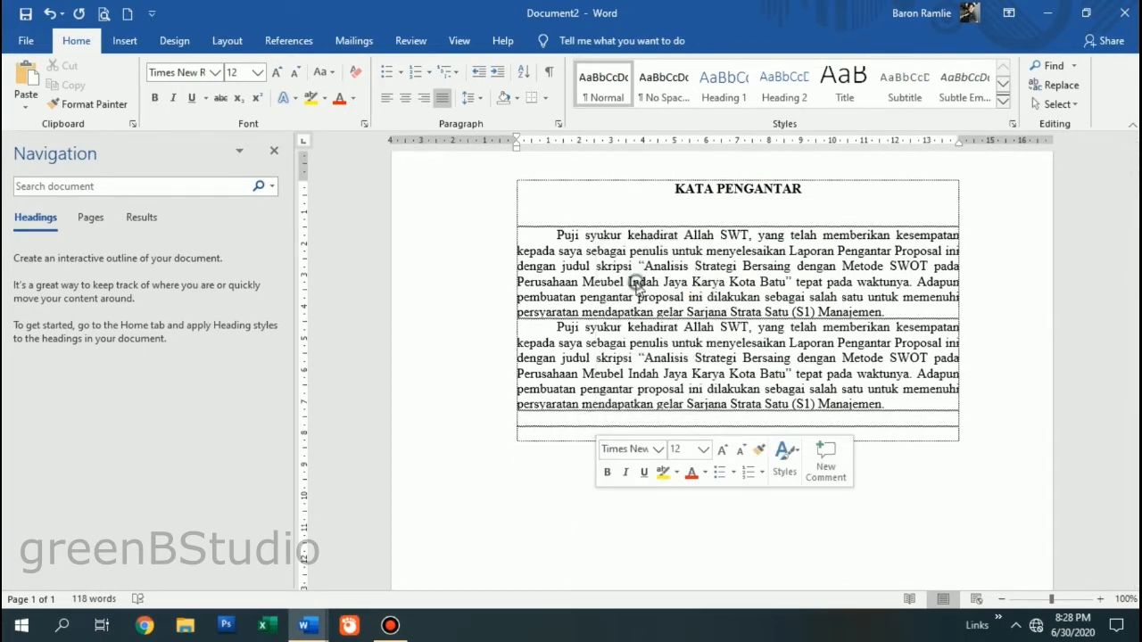
key(Tab)
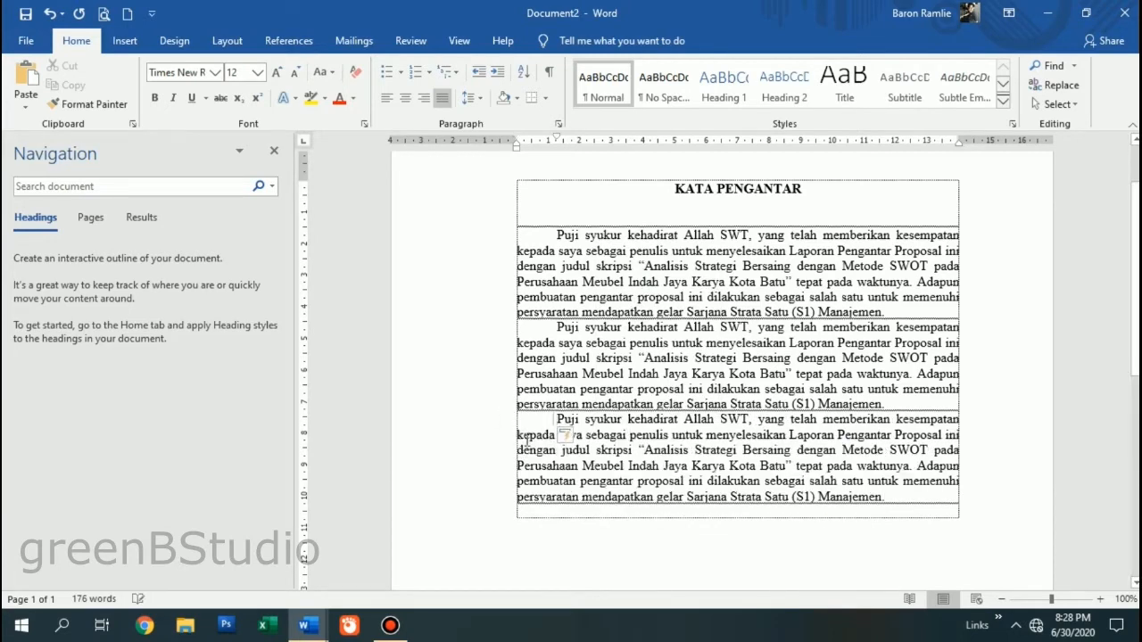
scroll(920, 421, down, 2)
click(922, 418)
key(Return)
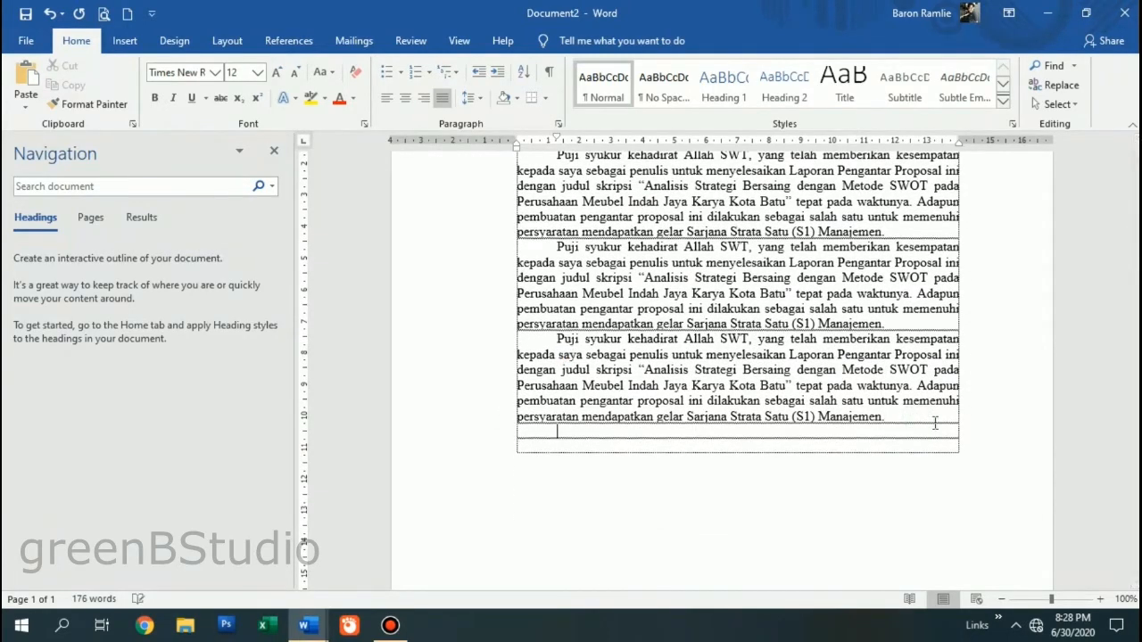
right_click(569, 430)
click(605, 291)
- Add several empty lines below the last paragraph for the signature block
scroll(721, 468, down, 3)
scroll(721, 468, down, 3)
key(Return)
scroll(607, 282, up, 5)
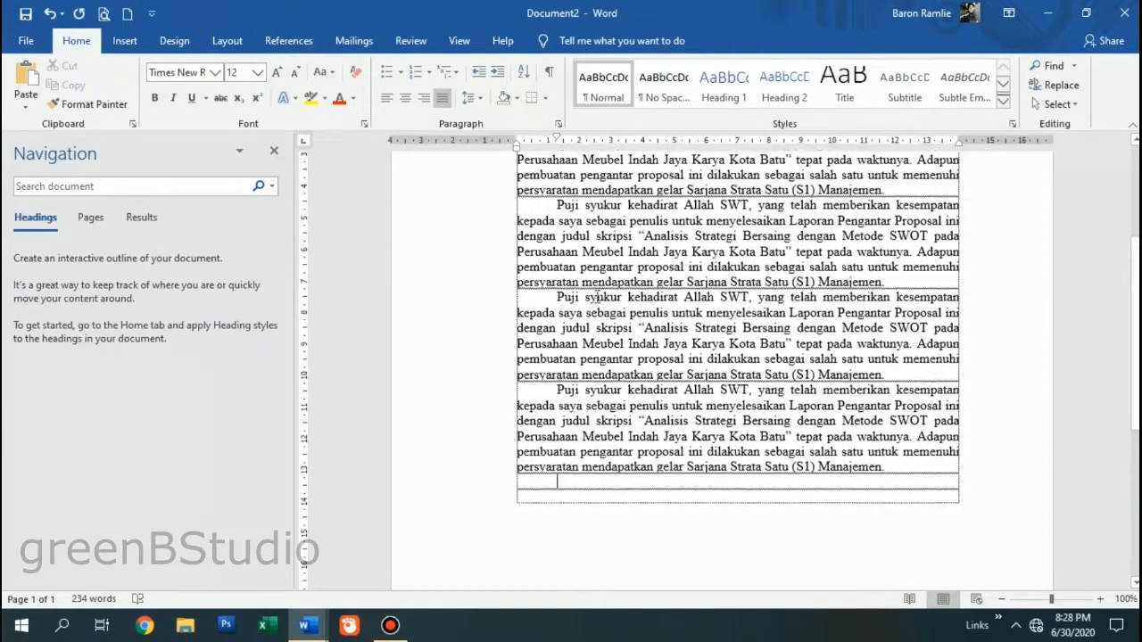
scroll(980, 497, down, 3)
key(Return)
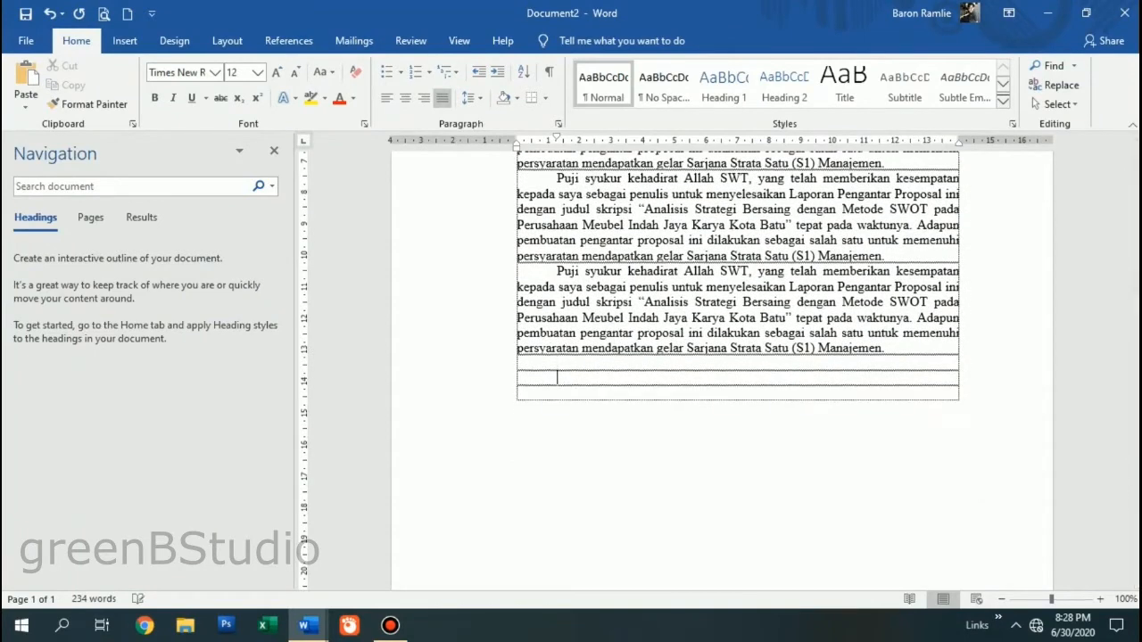
key(BackSpace)
key(Return)
key(BackSpace)
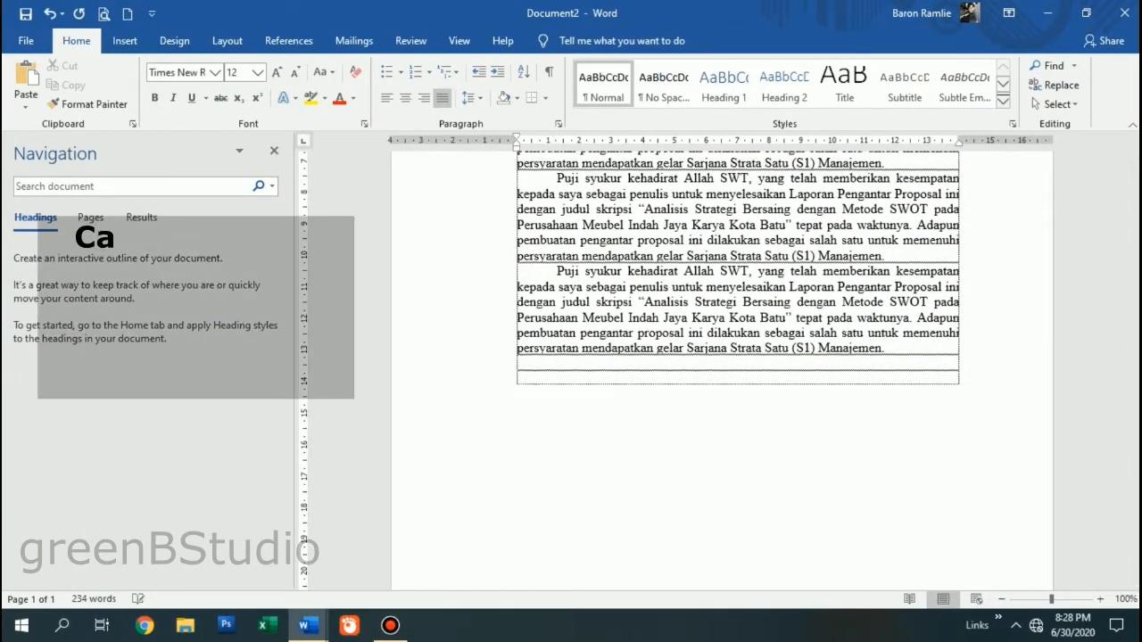
key(Return)
key(Return)
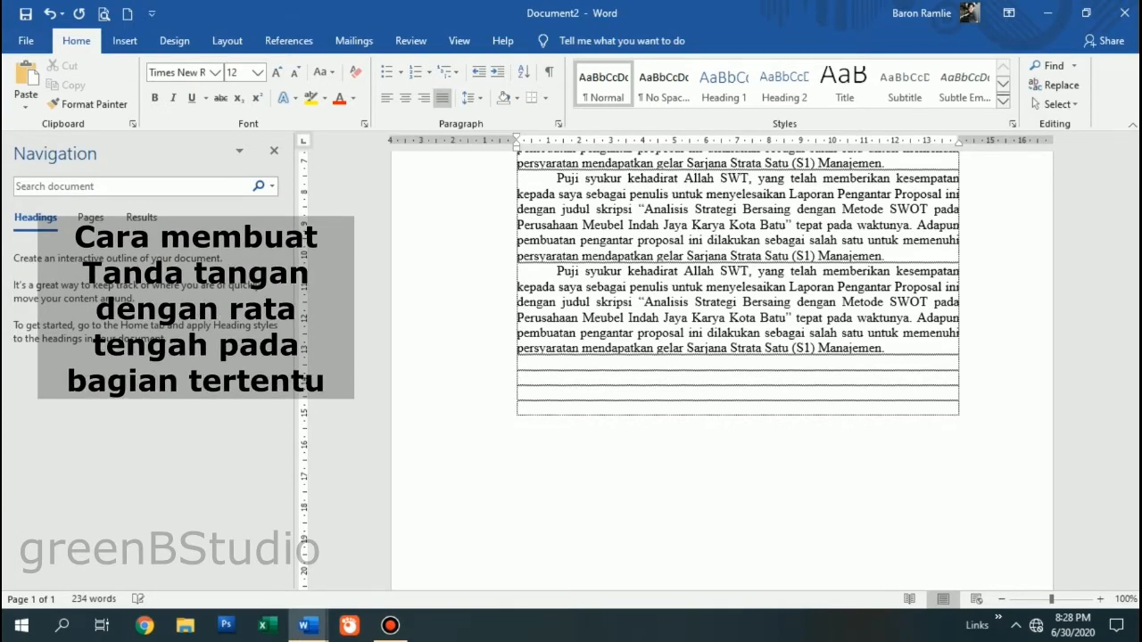
- Set a centred tab stop near 9 cm and type 'Batu, Juli 2020'
scroll(1007, 516, up, 3)
scroll(963, 482, down, 3)
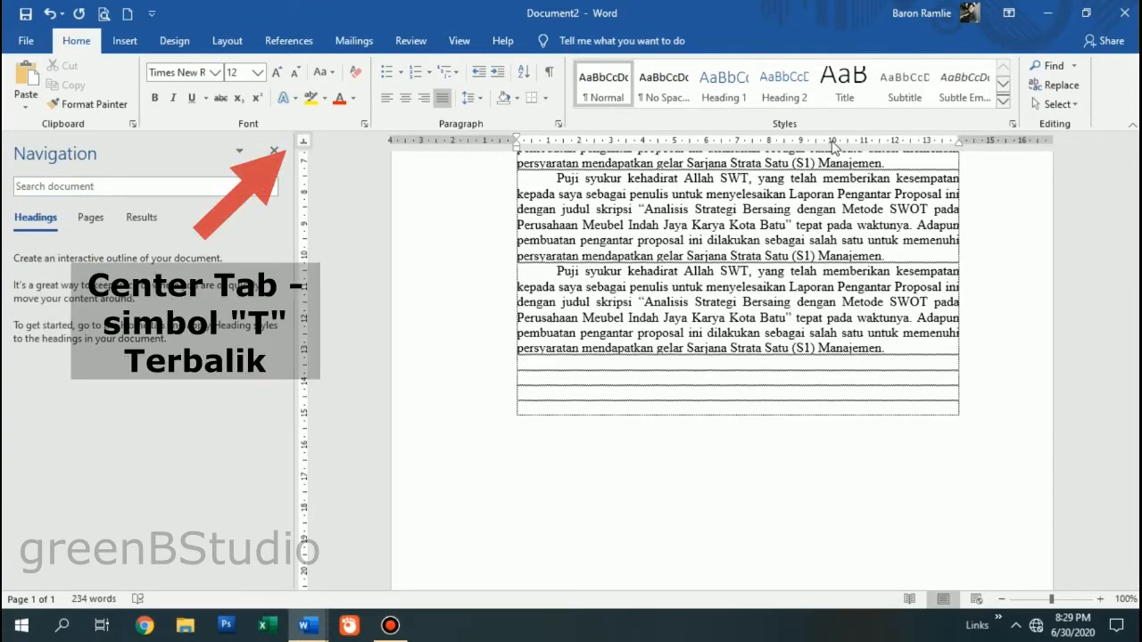
click(808, 143)
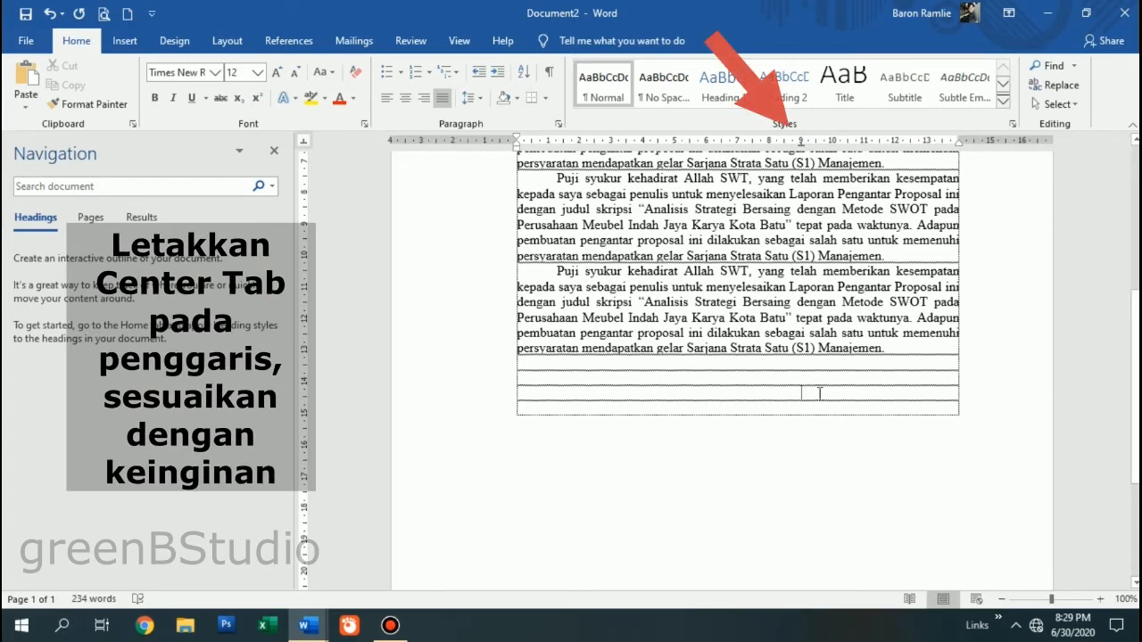
text(Batu,)
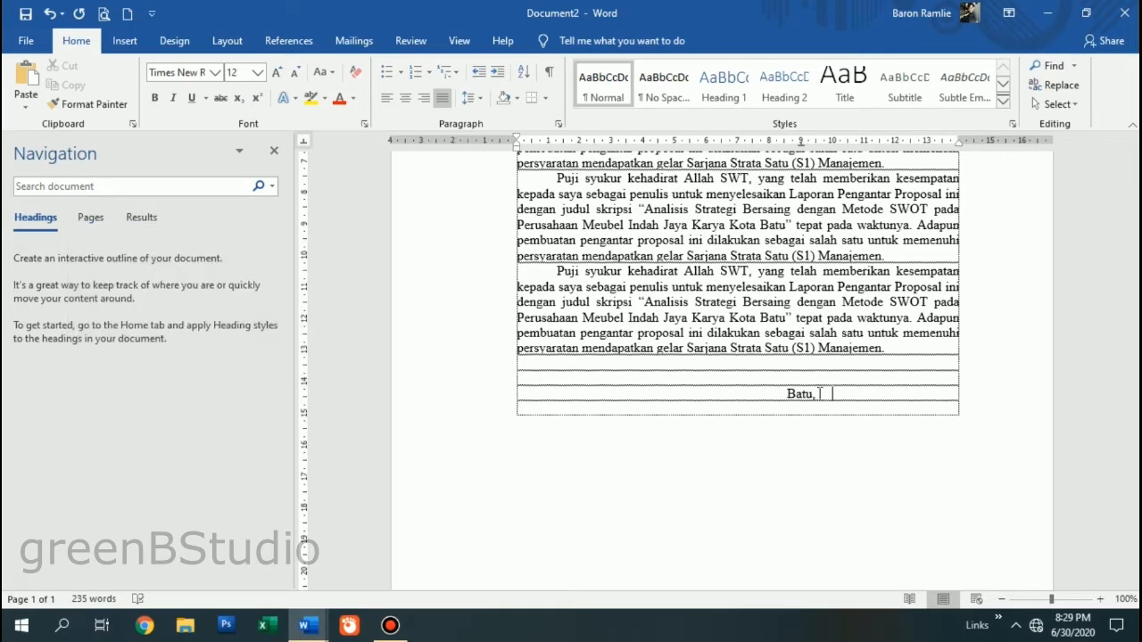
text(Juli 2020)
key(Return)
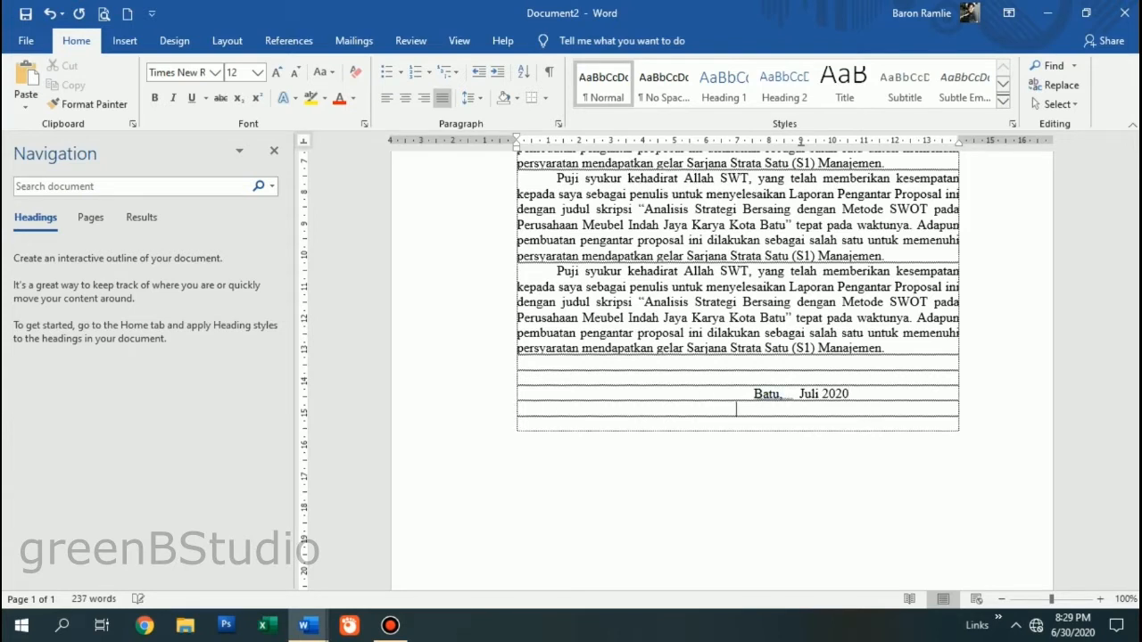
- Type 'Penulis,', leave signature space, then enter the writer's name and NIM line
text(Penulis,)
key(Return)
key(Return)
key(Return)
key(Return)
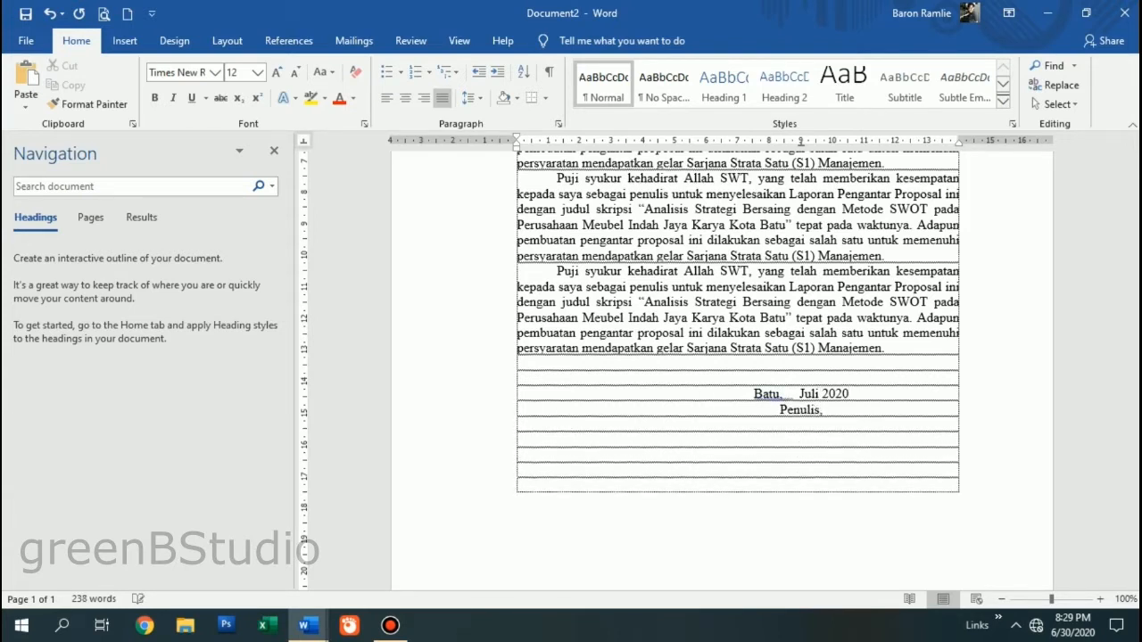
key(Return)
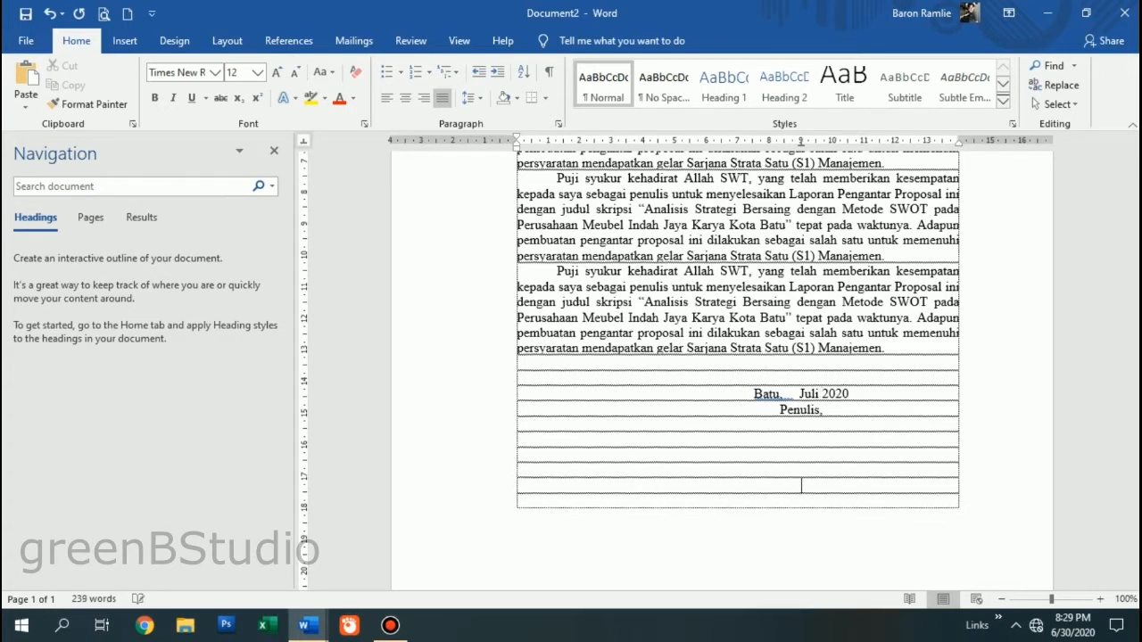
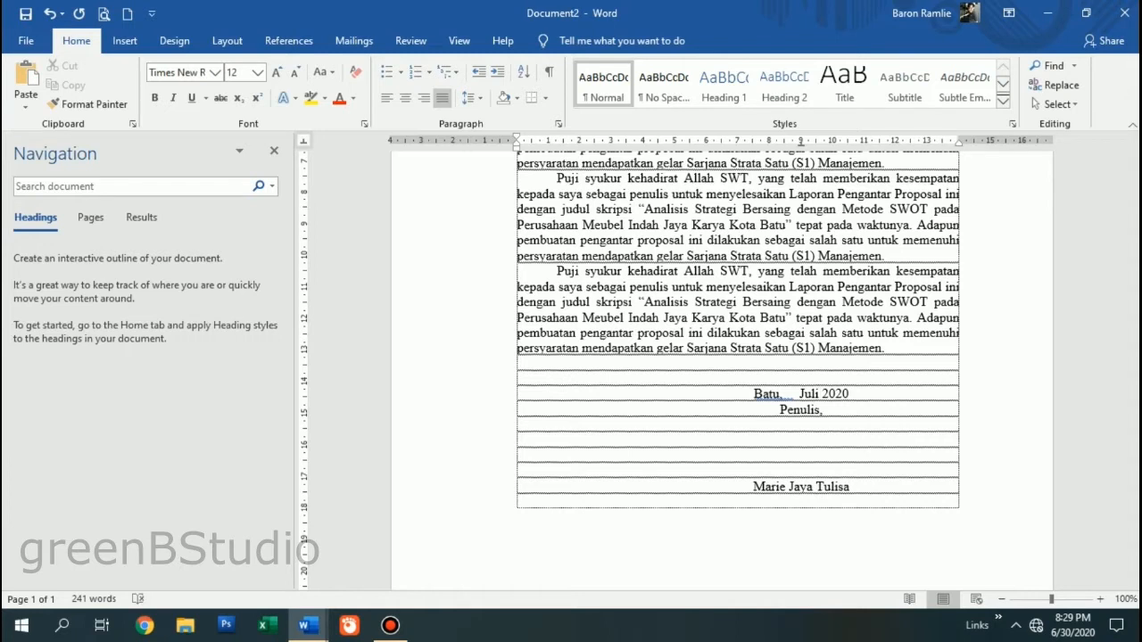
key(Return)
text(NIM)
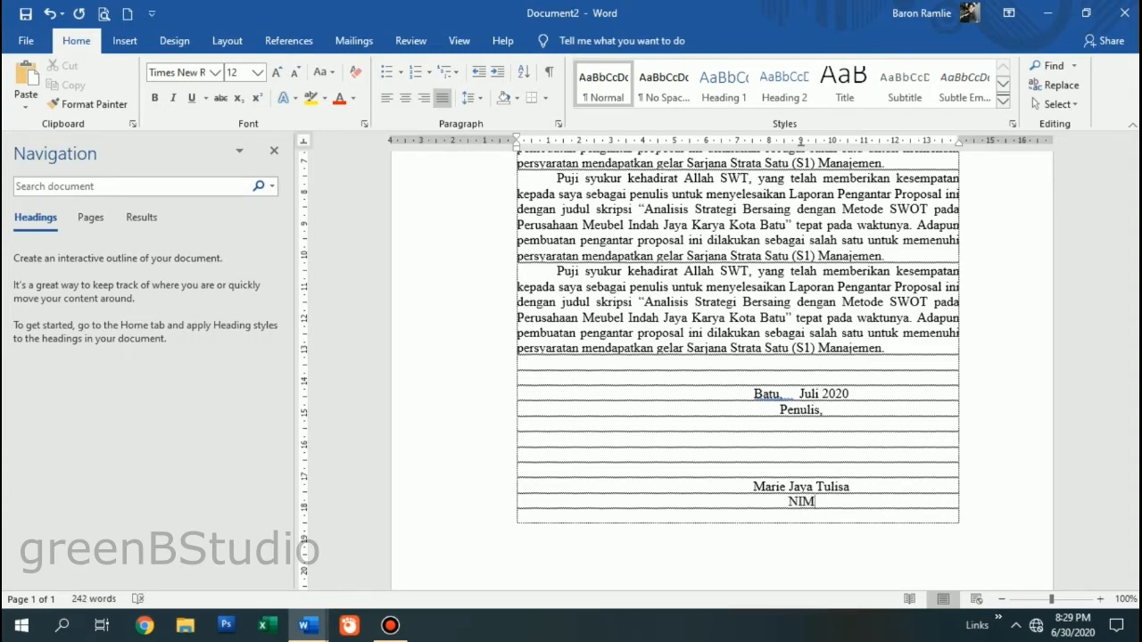
text( : 01234567890)
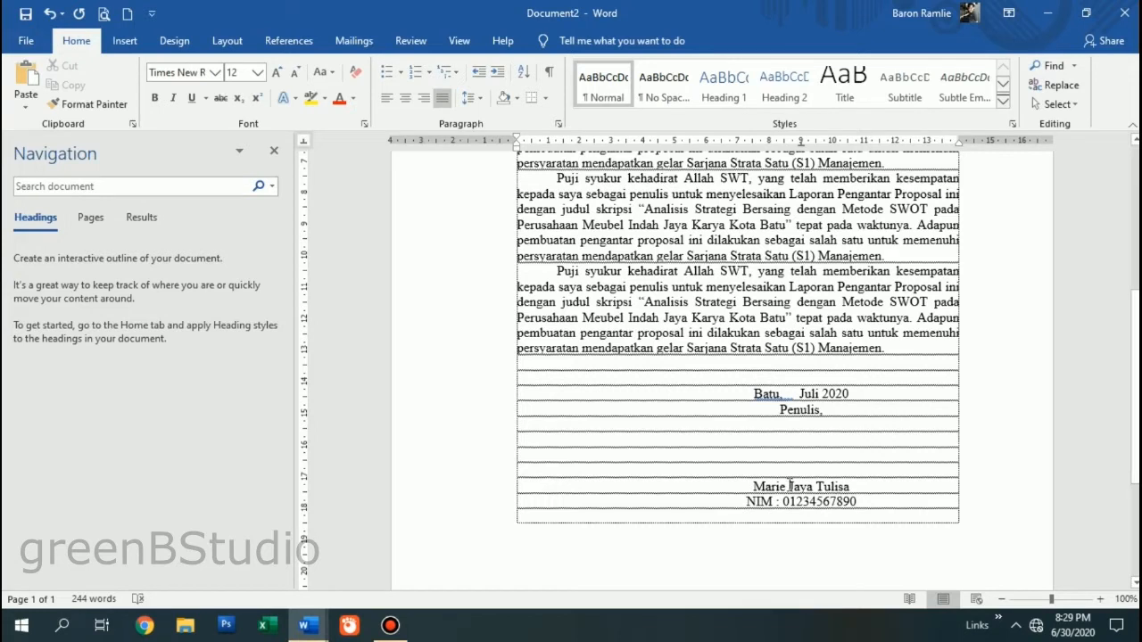
- Make the writer's name in the signature block bold and underlined
drag(754, 487, 872, 485)
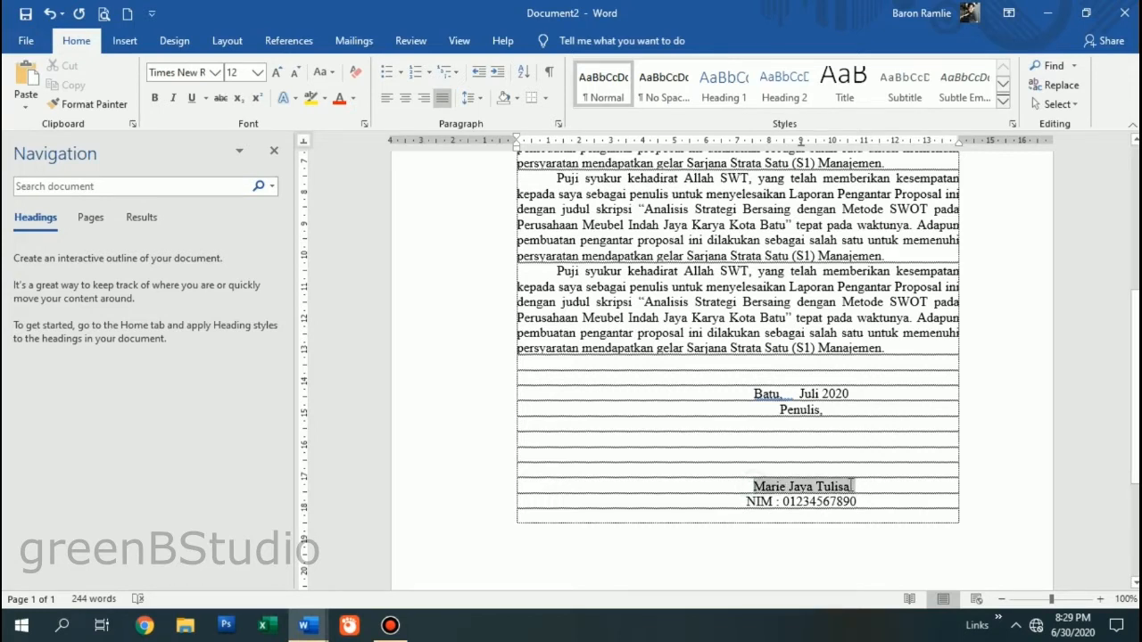
click(155, 99)
click(191, 98)
click(853, 498)
- Add an empty line after the NIM line and paste more copies of the Puji syukur paragraph
scroll(746, 471, up, 8)
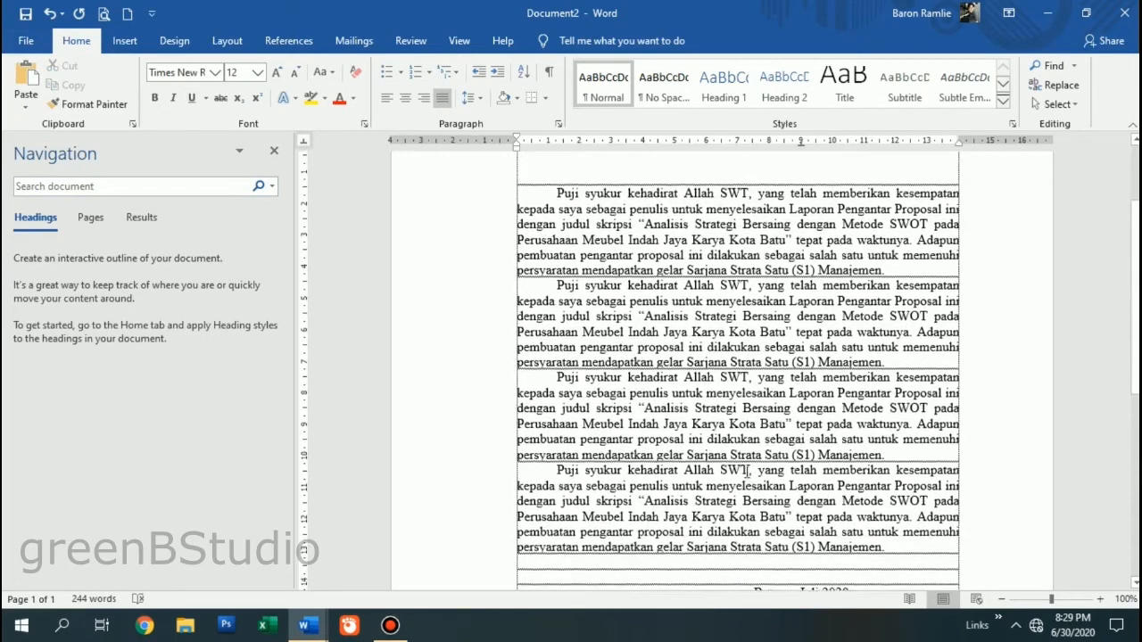
scroll(746, 471, down, 8)
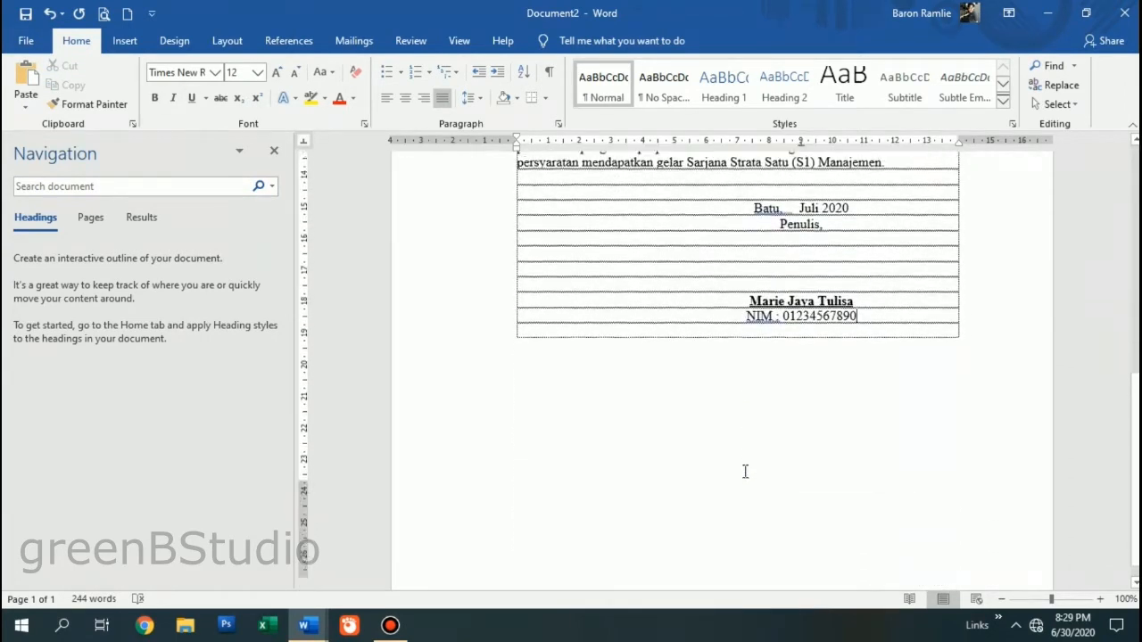
scroll(746, 472, up, 1)
click(872, 463)
key(Return)
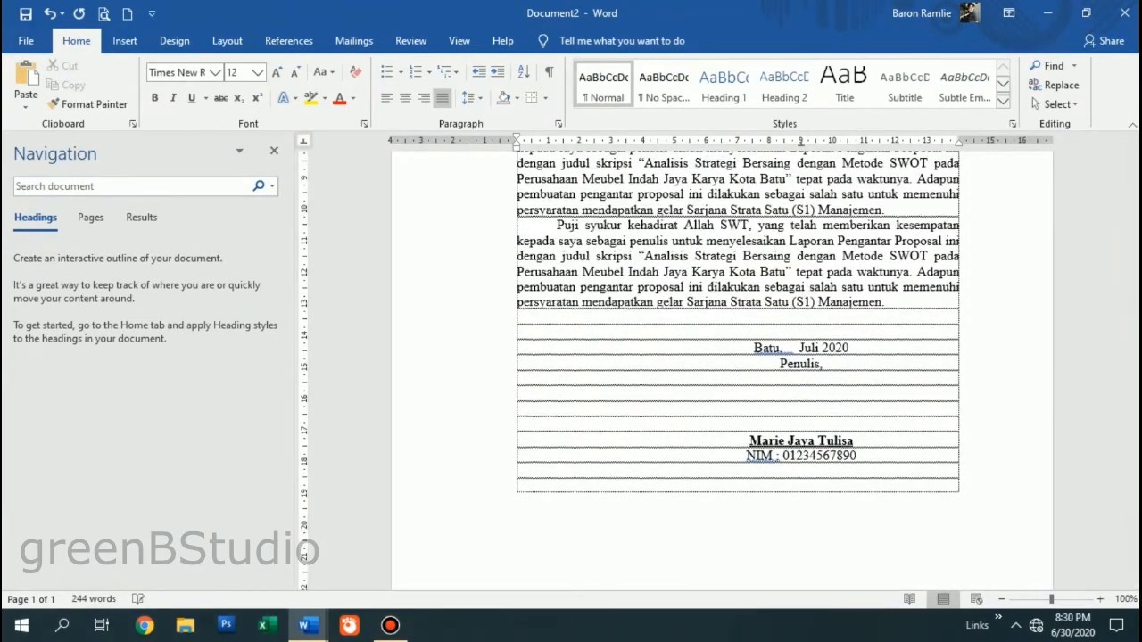
scroll(554, 390, up, 9)
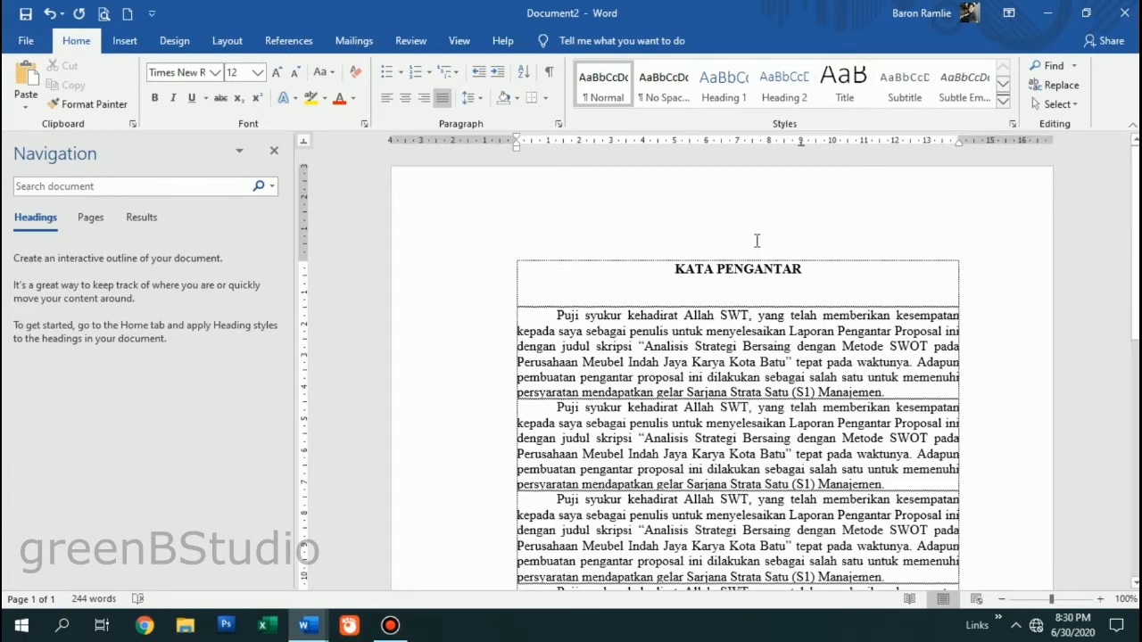
scroll(694, 334, down, 9)
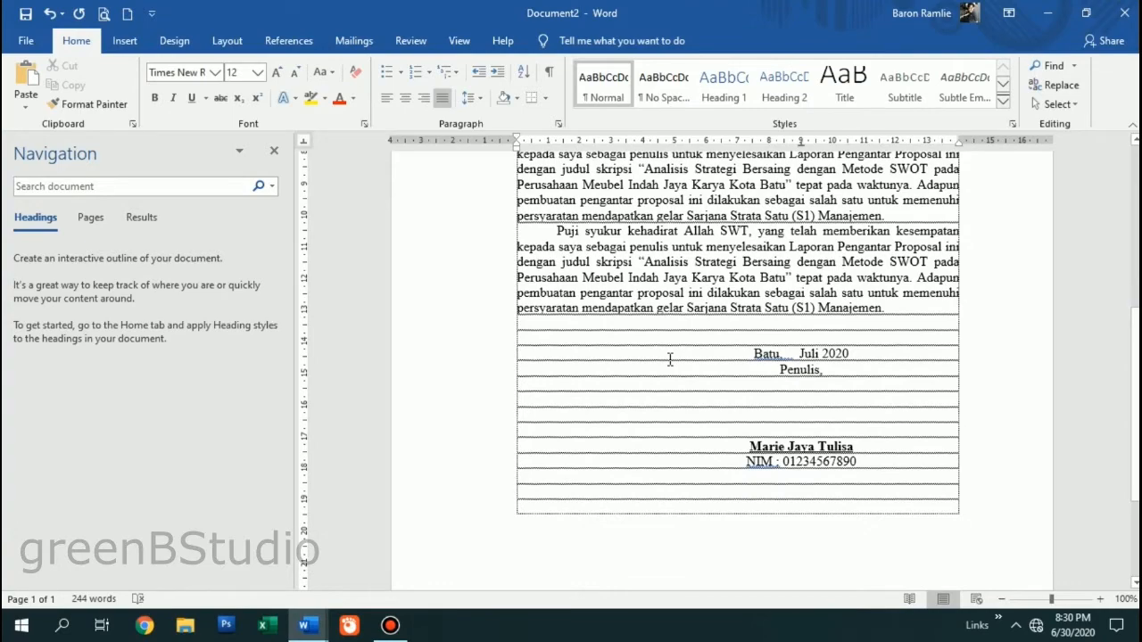
scroll(670, 359, up, 9)
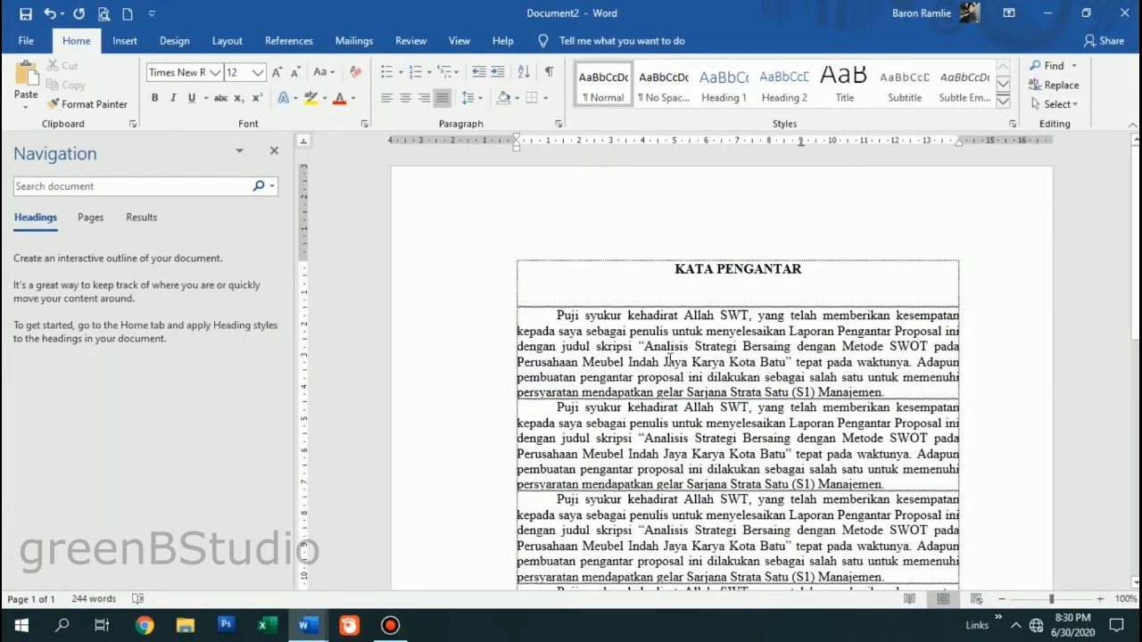
scroll(670, 360, down, 9)
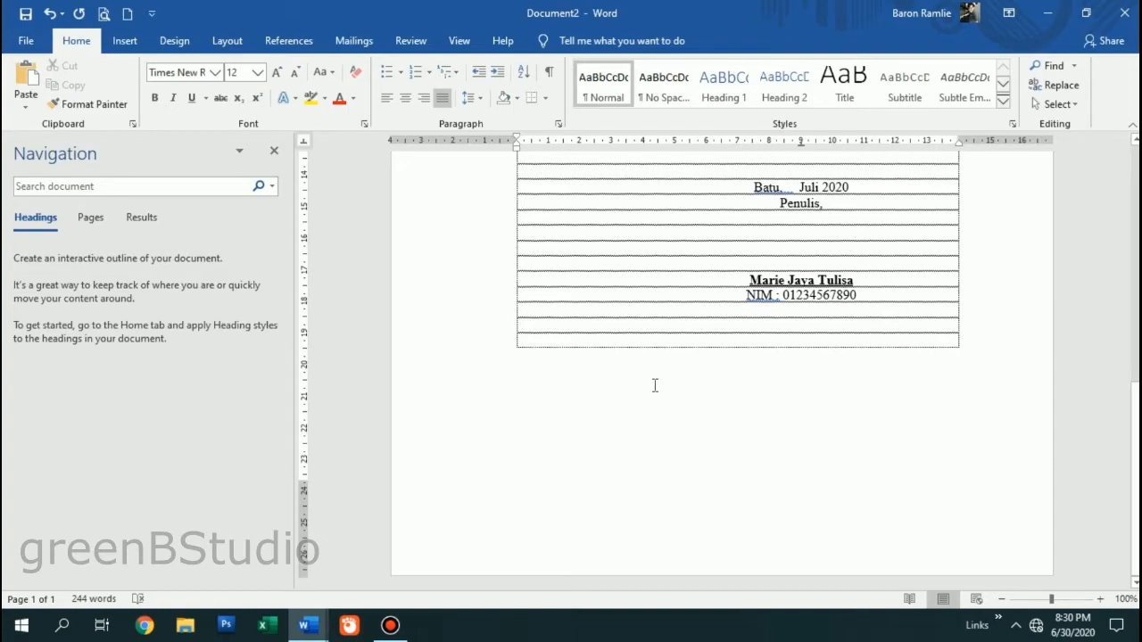
scroll(655, 385, up, 1)
key(ctrl+v)
key(ctrl+v)
key(ctrl+v)
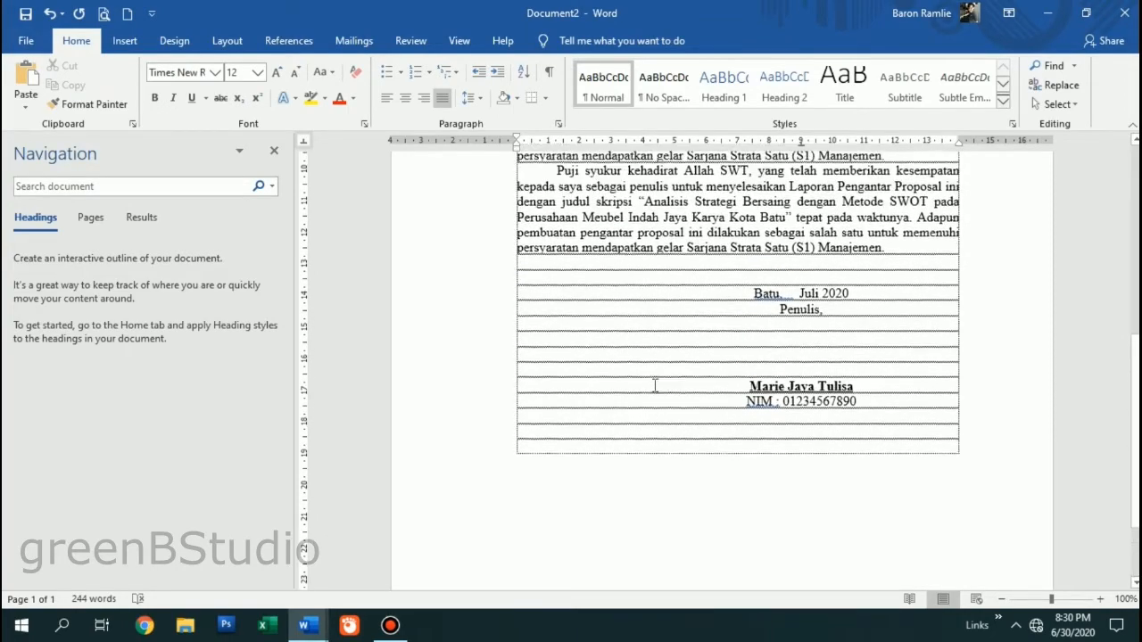
scroll(655, 386, down, 6)
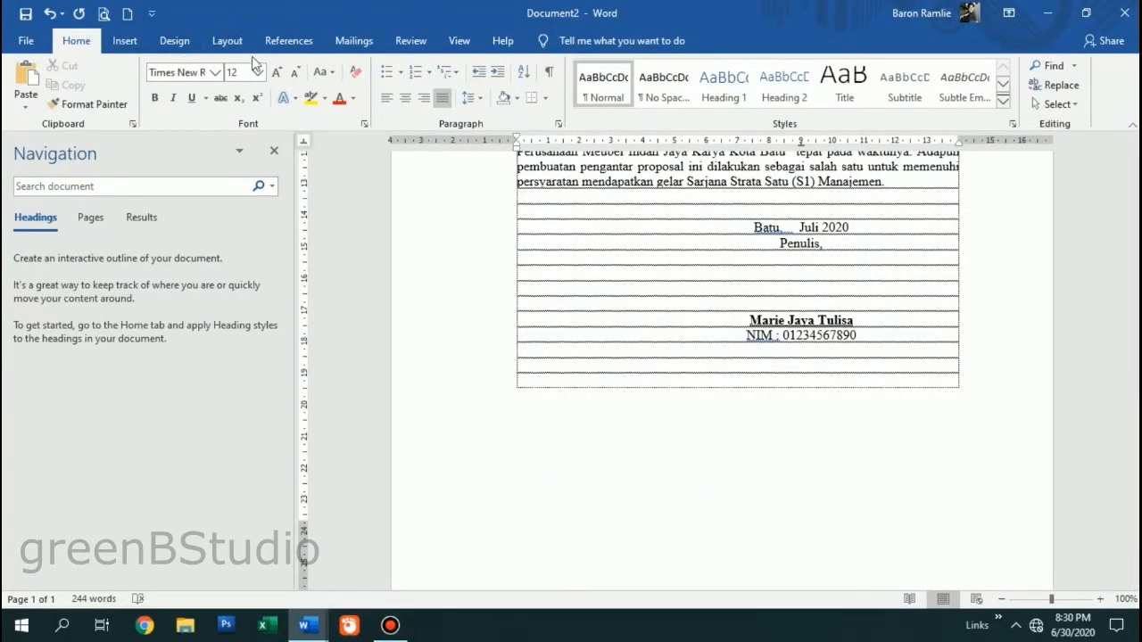
- Insert a Next Page section break after the signature block, creating page two
click(228, 41)
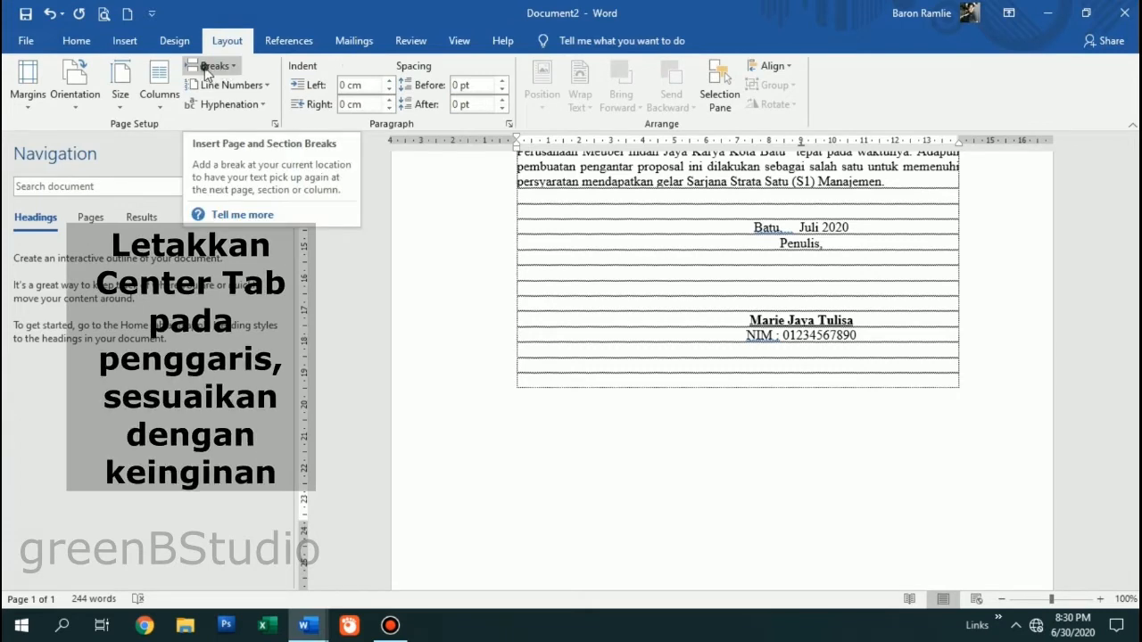
click(206, 67)
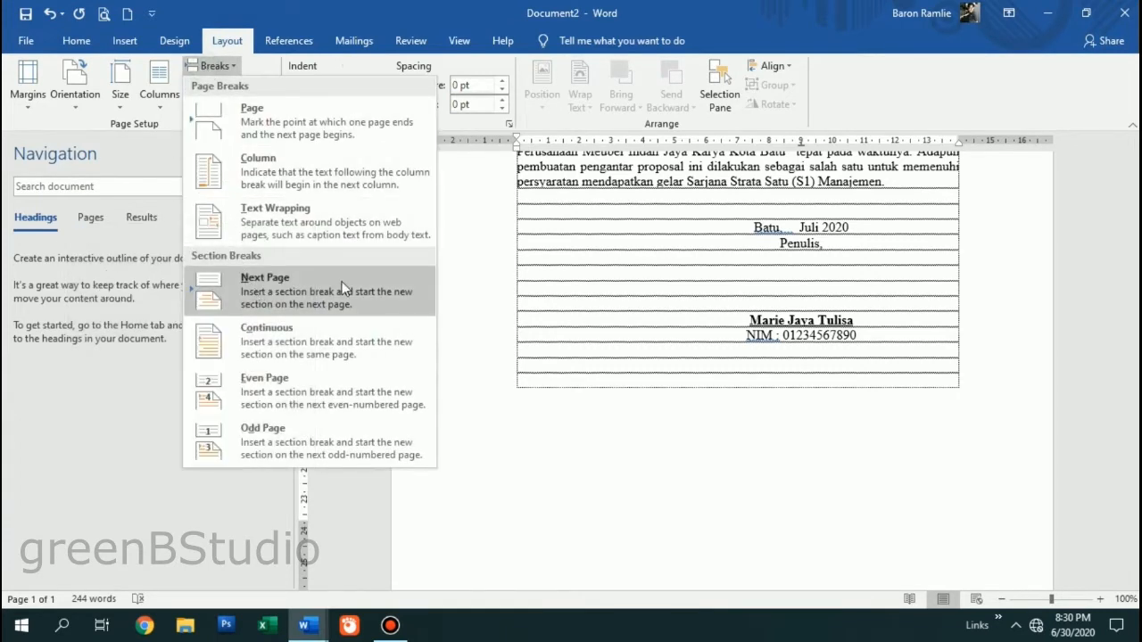
click(264, 290)
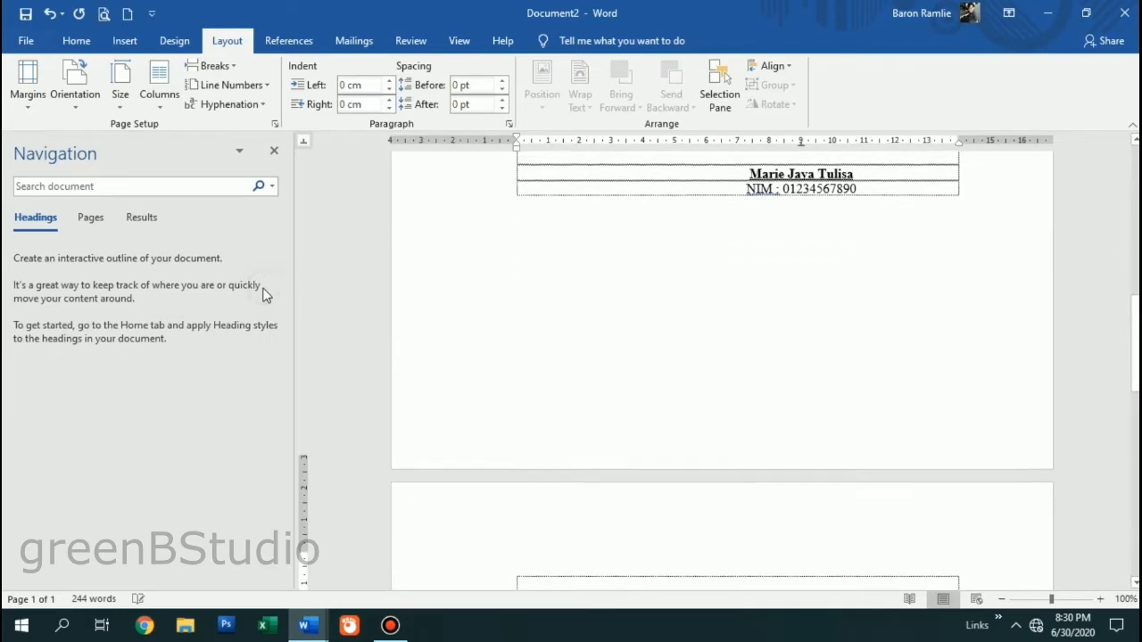
scroll(791, 320, up, 10)
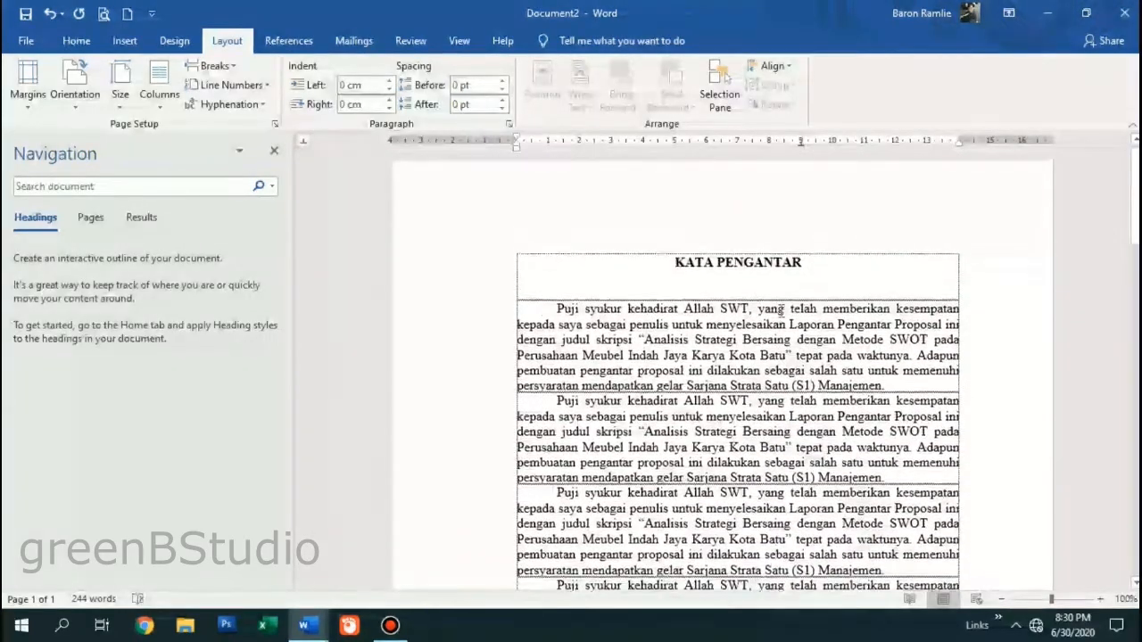
scroll(479, 334, down, 12)
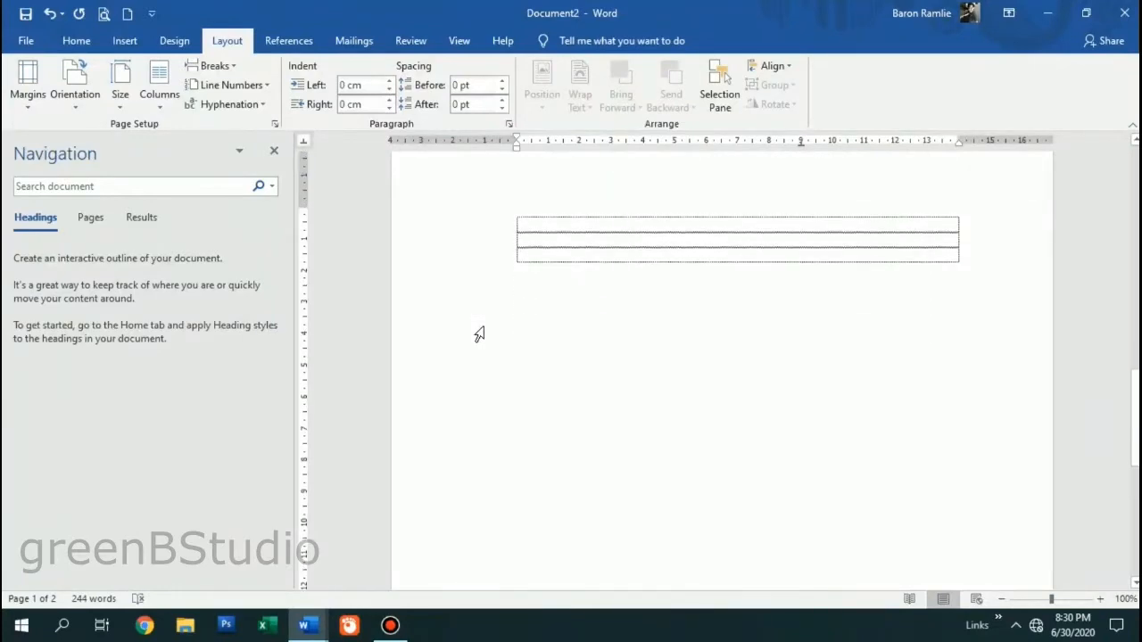
scroll(480, 335, up, 5)
scroll(479, 335, up, 5)
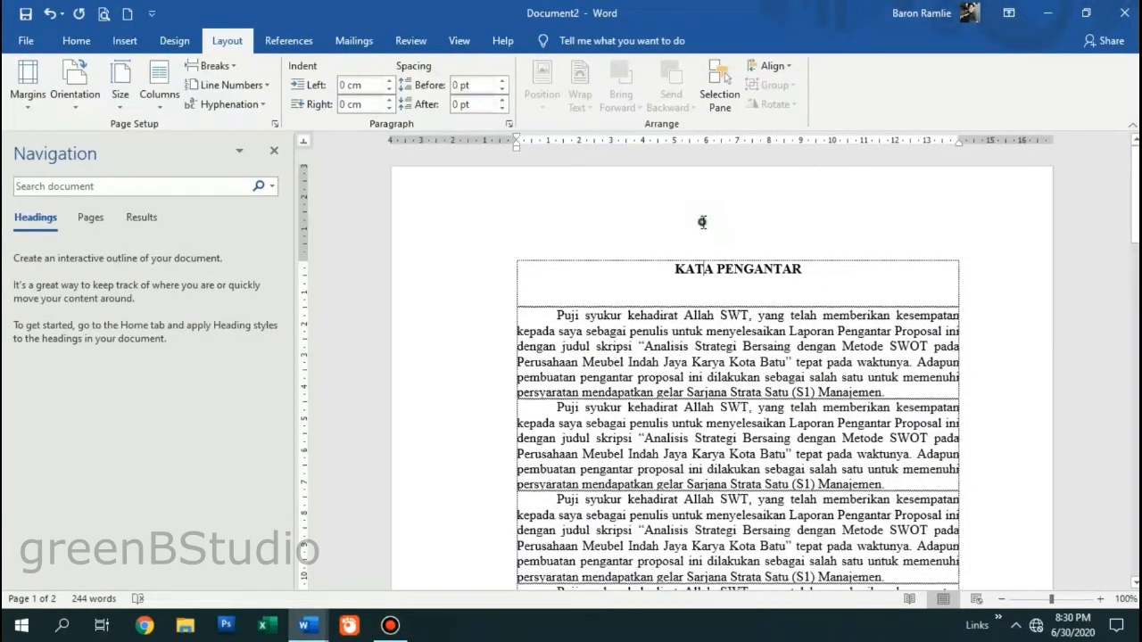
- Enter header and footer editing and look through the page 1 and page 2 footers
double_click(627, 222)
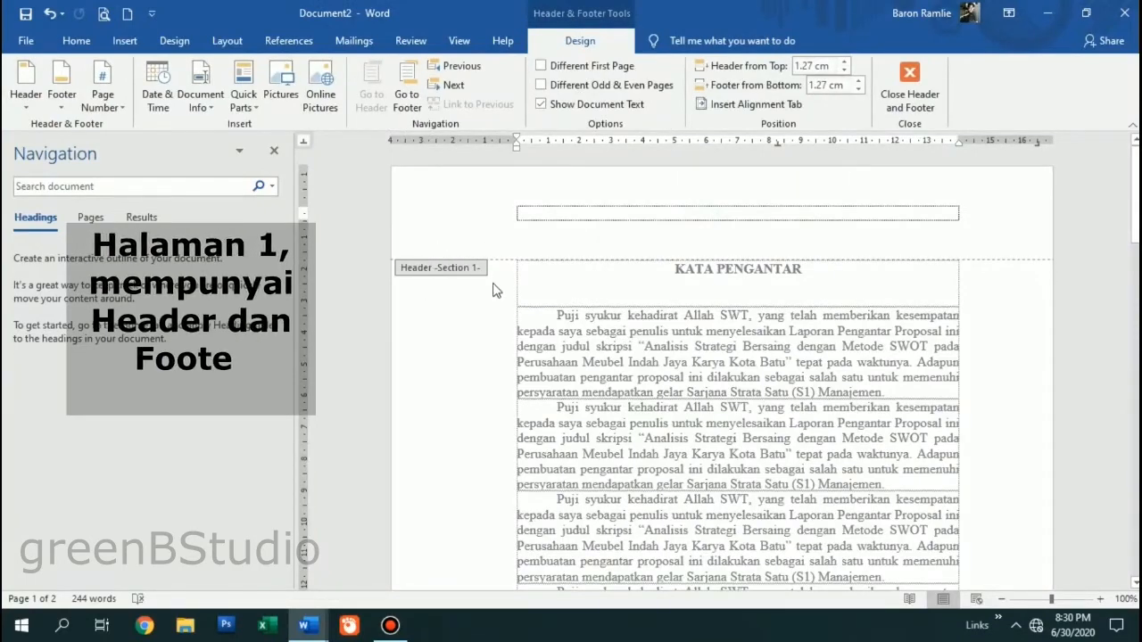
scroll(500, 375, down, 10)
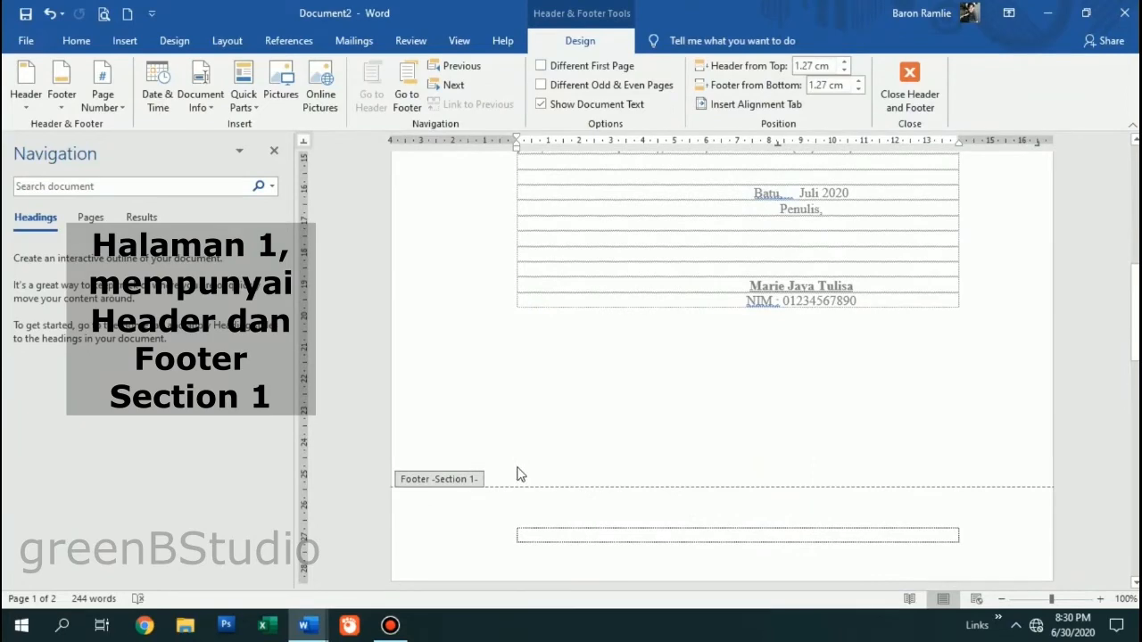
scroll(517, 472, down, 5)
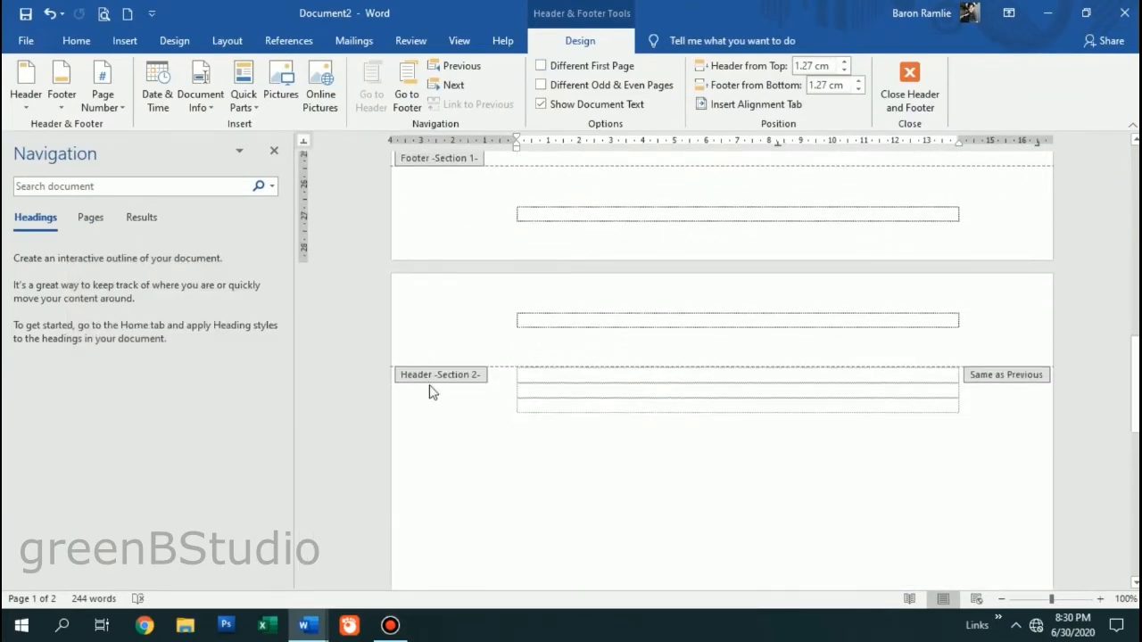
scroll(476, 402, down, 8)
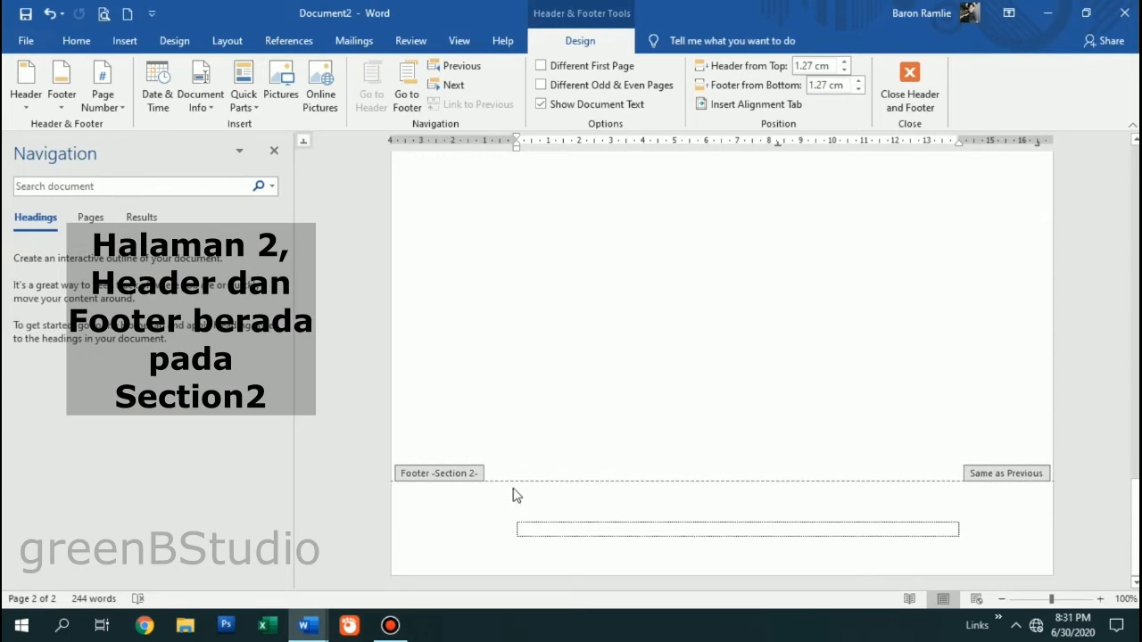
click(506, 518)
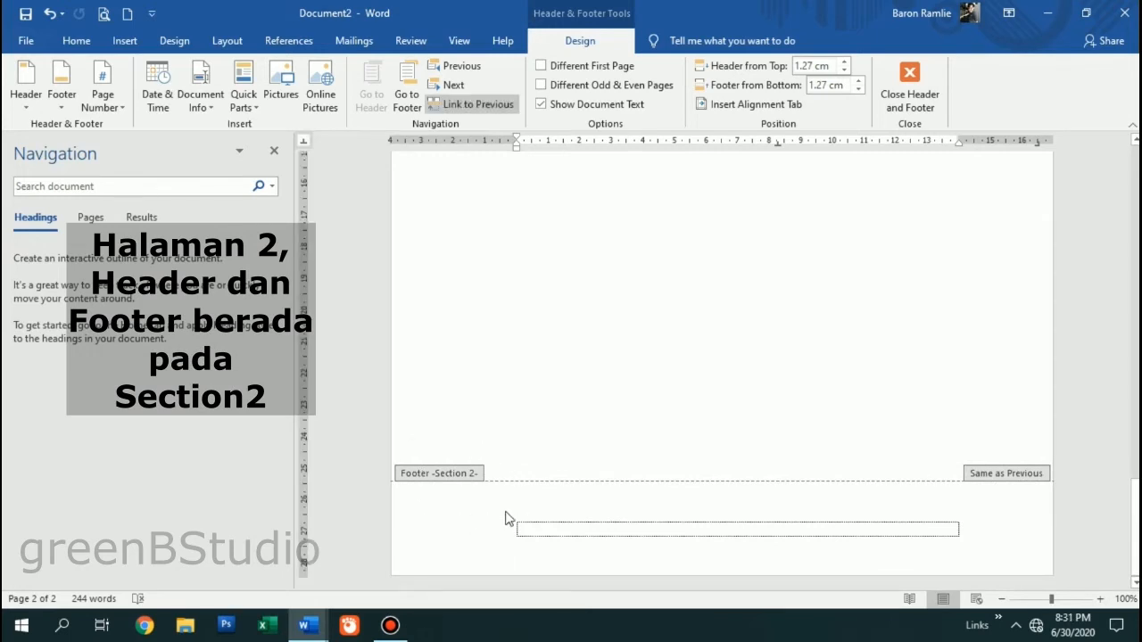
click(627, 524)
scroll(737, 334, up, 5)
scroll(730, 336, up, 10)
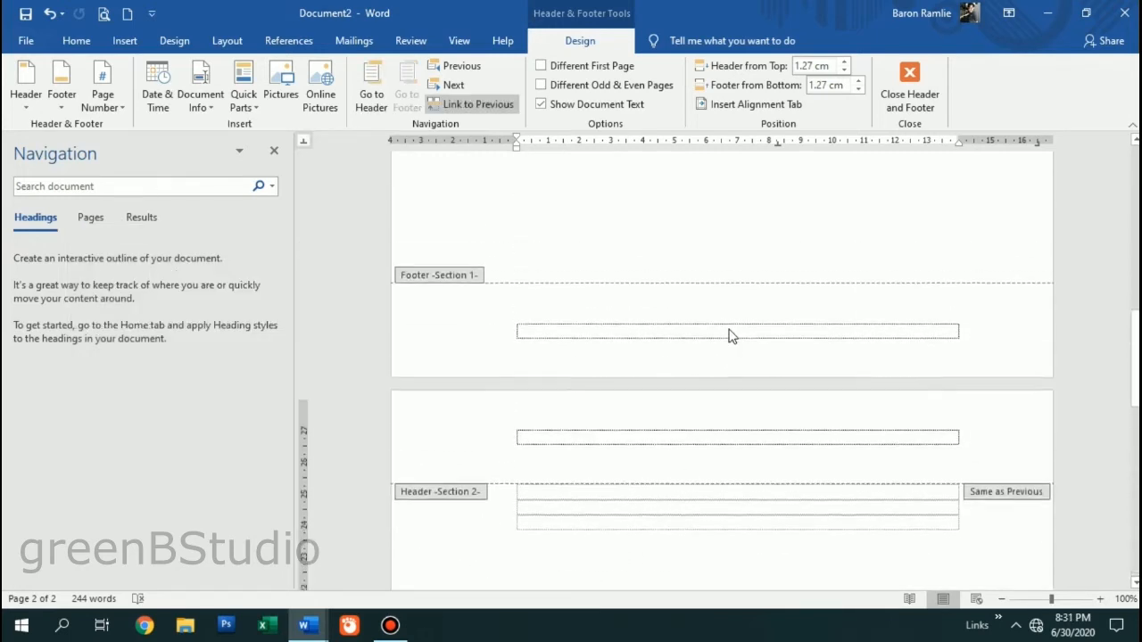
double_click(678, 353)
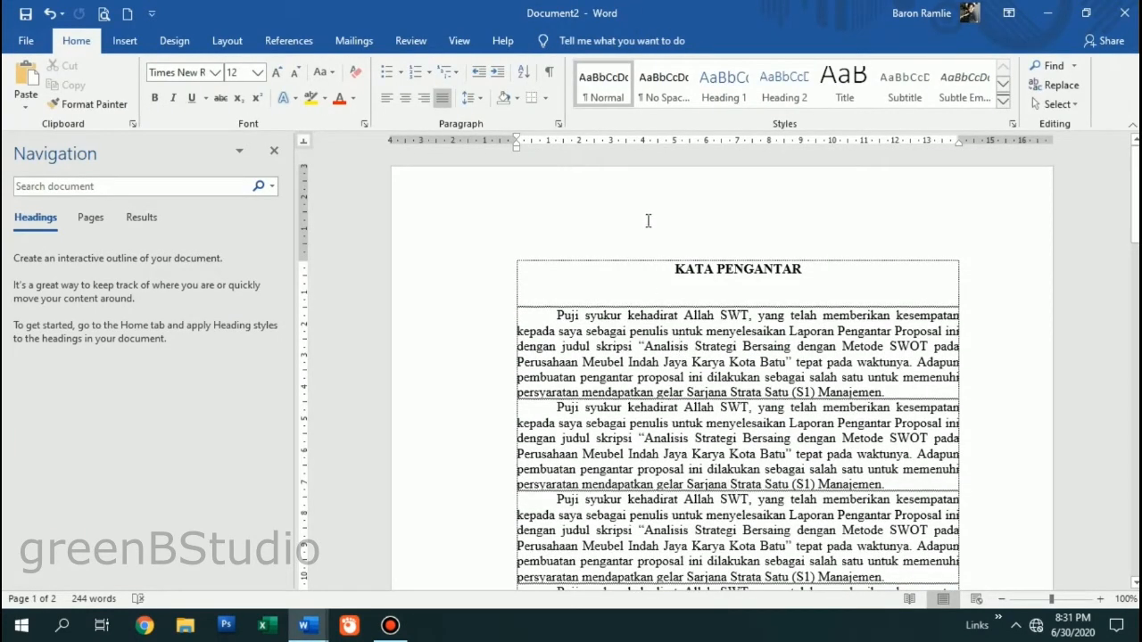
scroll(649, 317, up, 1)
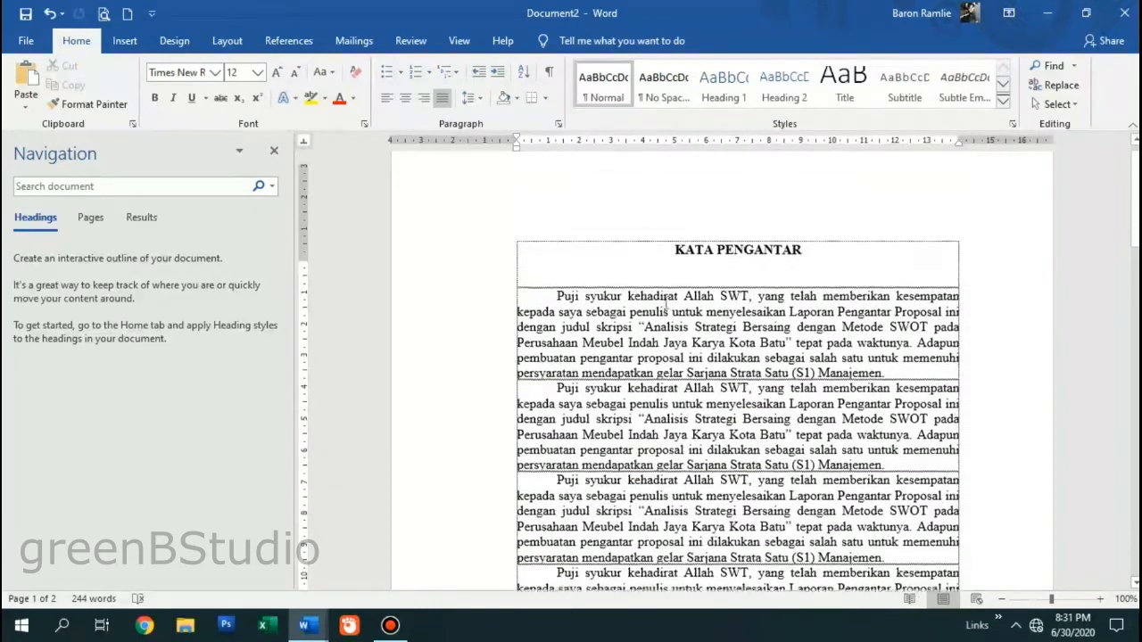
- Reopen the page 1 footer and centre-align its paragraph
double_click(688, 231)
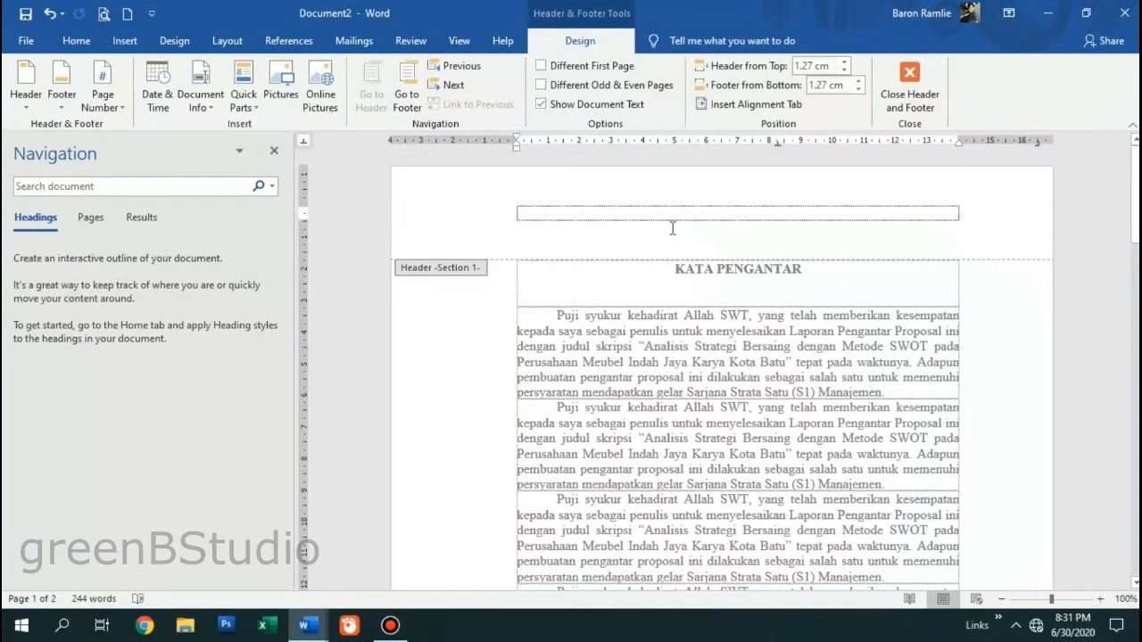
scroll(642, 295, down, 15)
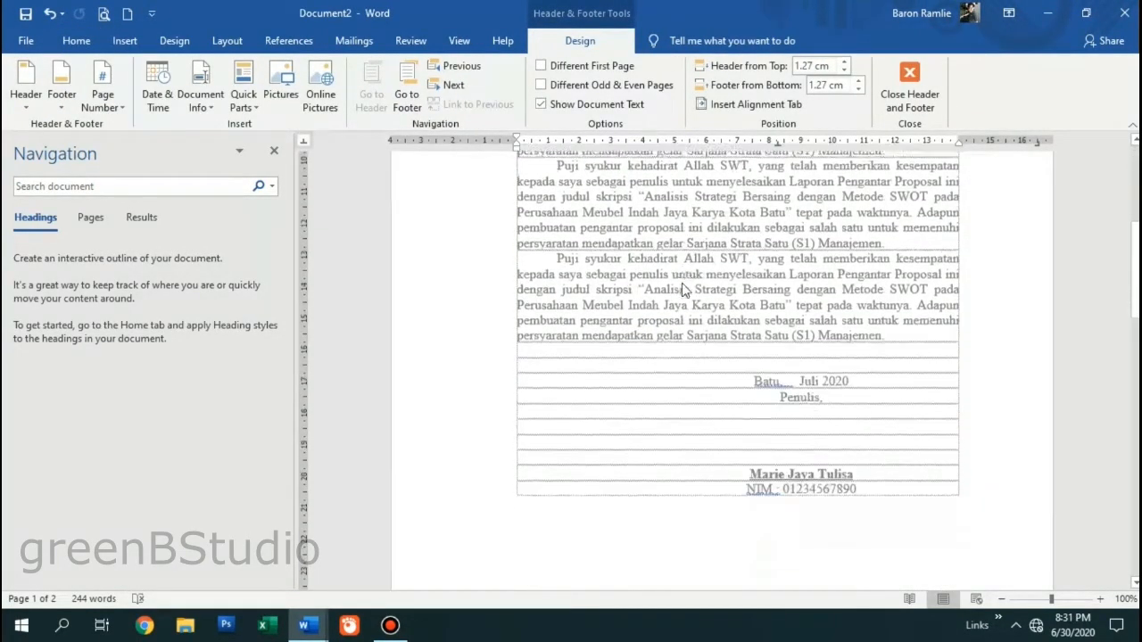
click(744, 414)
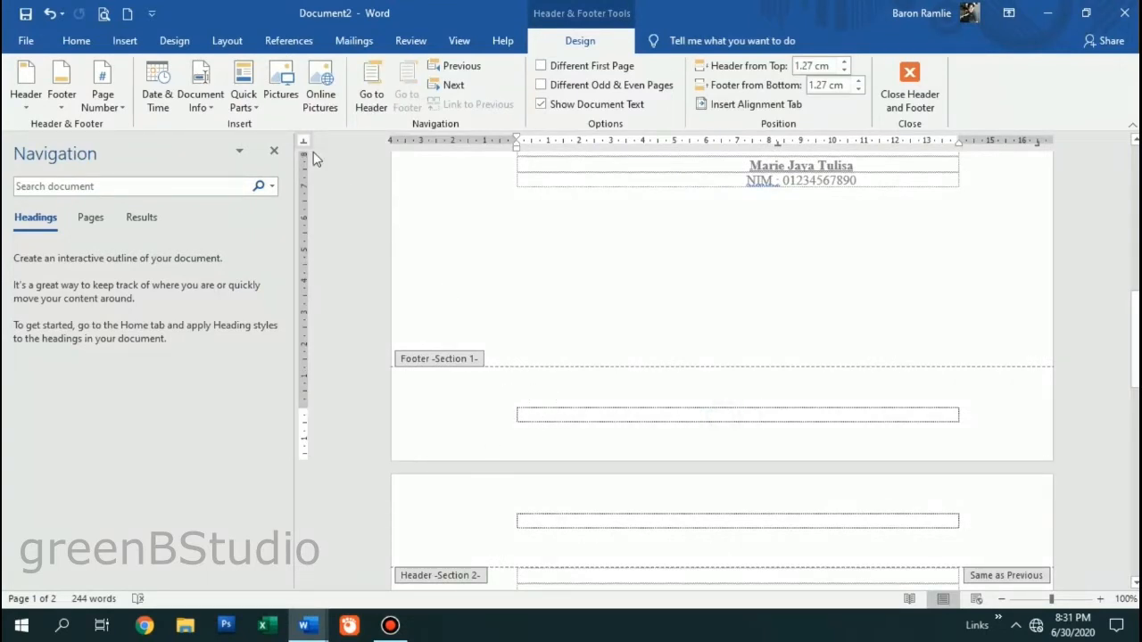
click(76, 40)
click(408, 99)
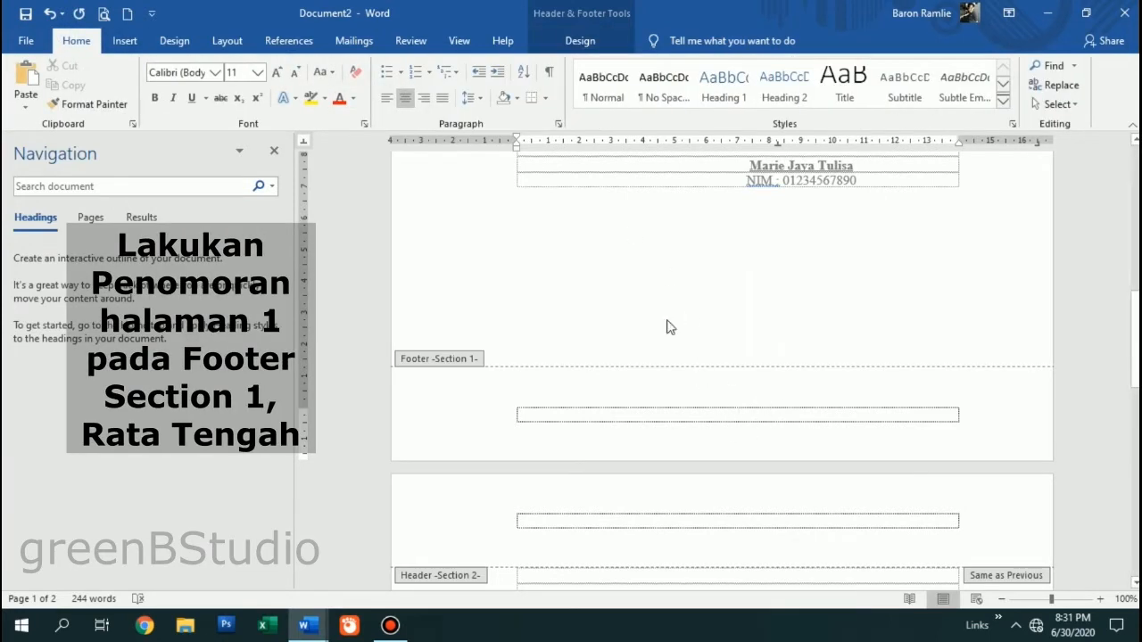
- Insert a Plain Number 2 page number at the bottom of the page
click(125, 41)
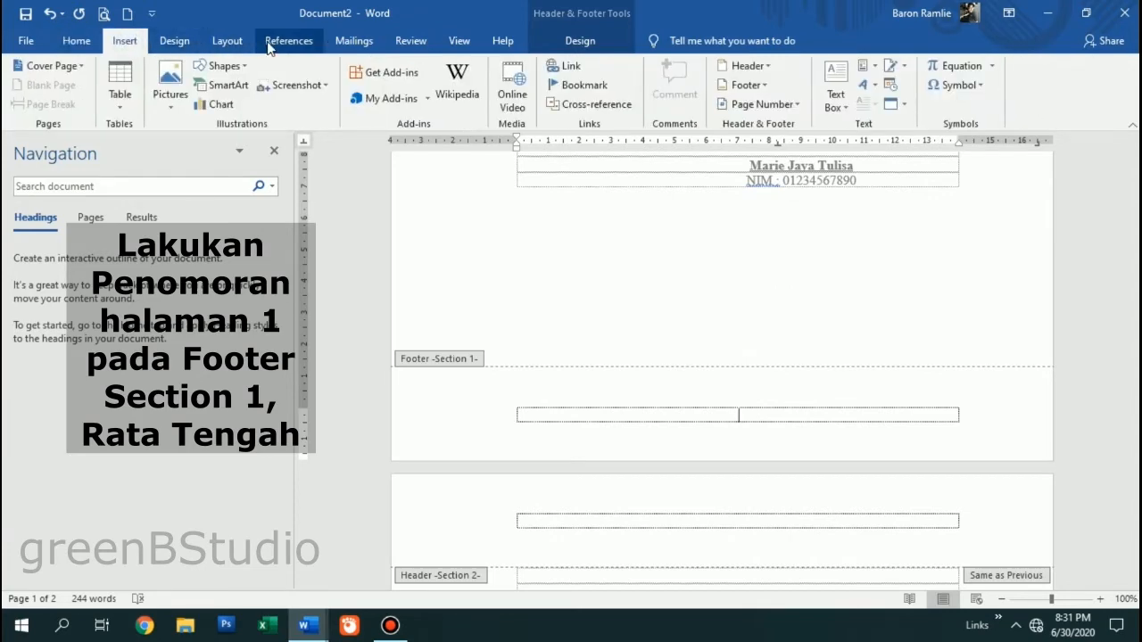
click(580, 41)
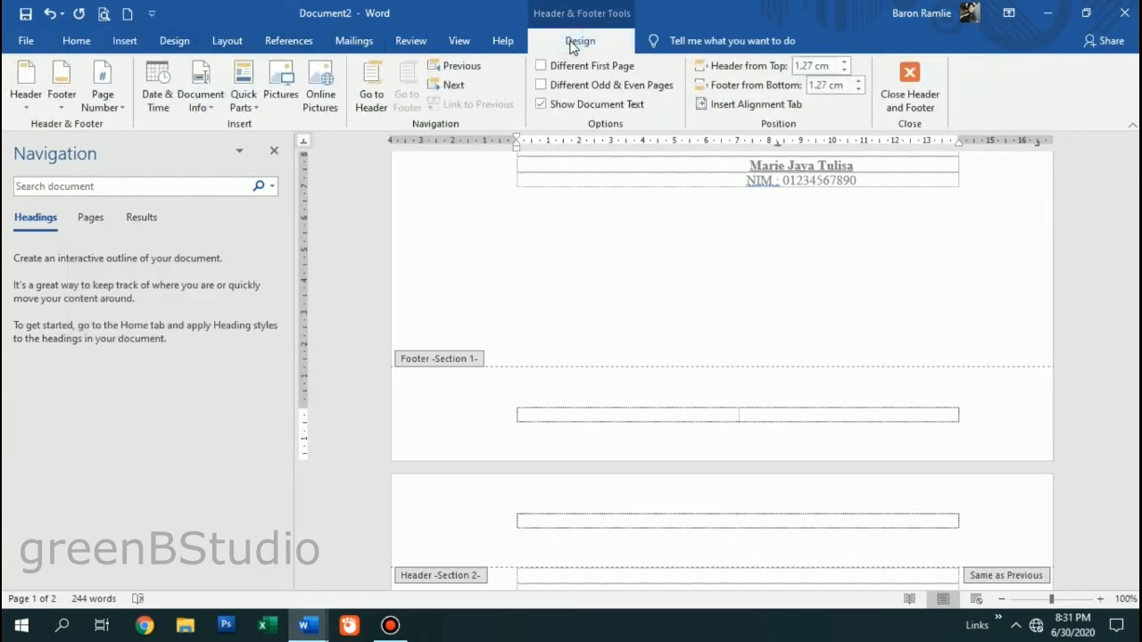
click(104, 98)
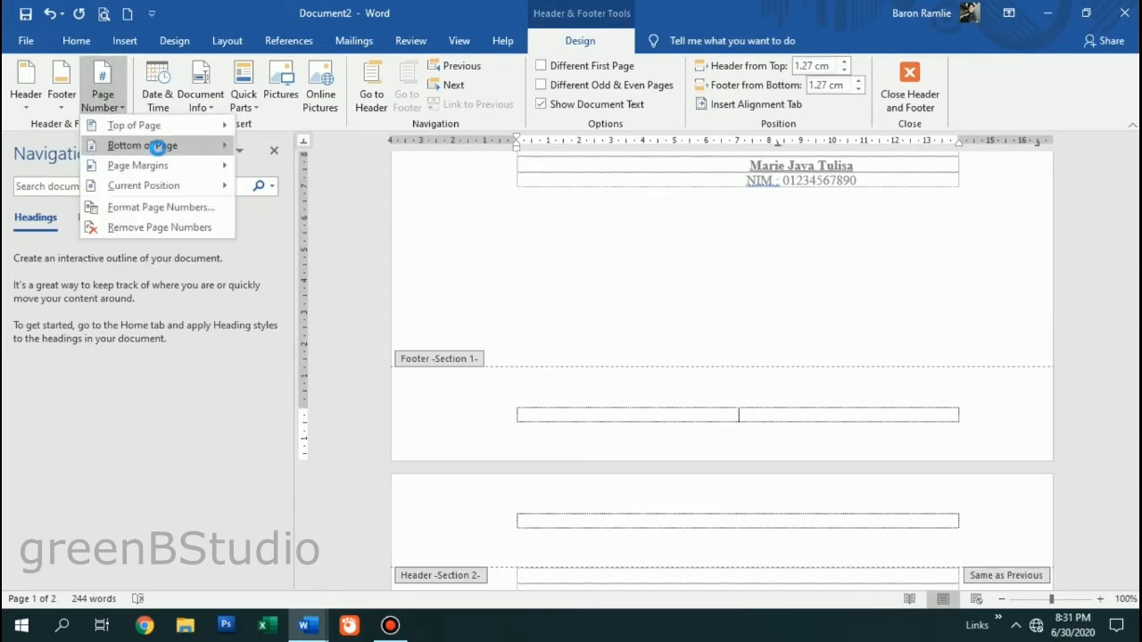
click(191, 148)
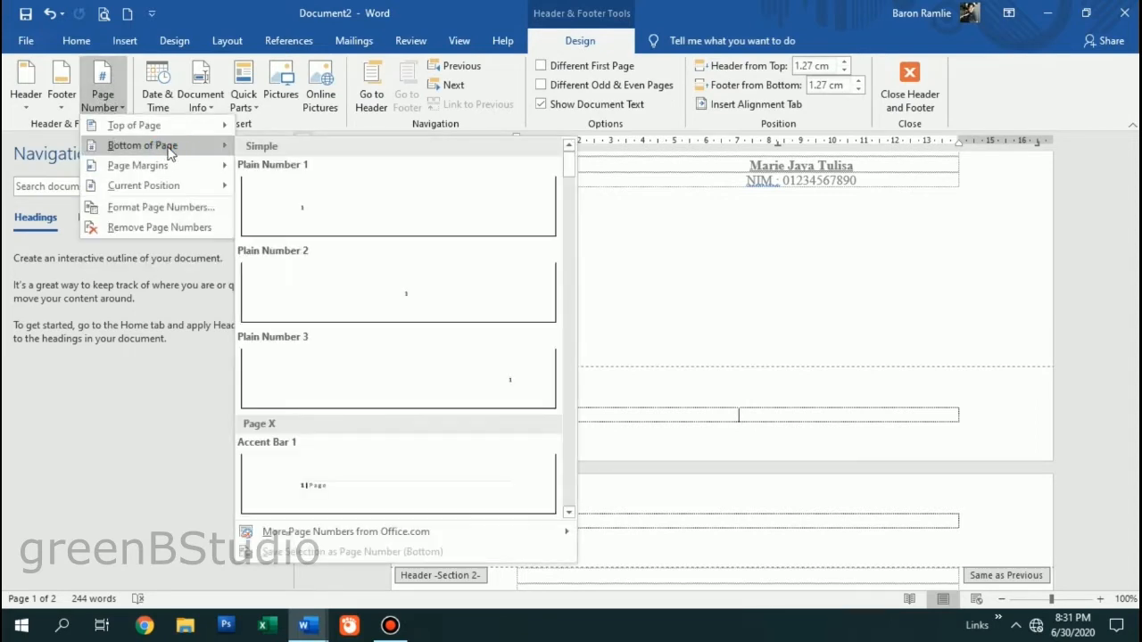
click(398, 305)
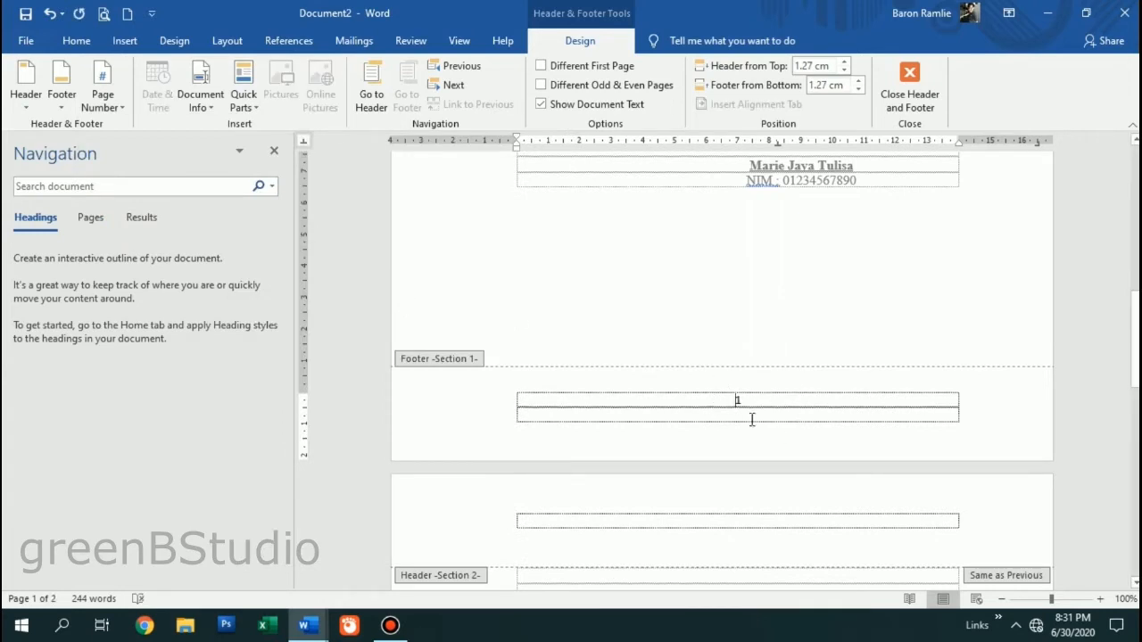
- Check both footers and select the page 1 page number
scroll(752, 377, down, 15)
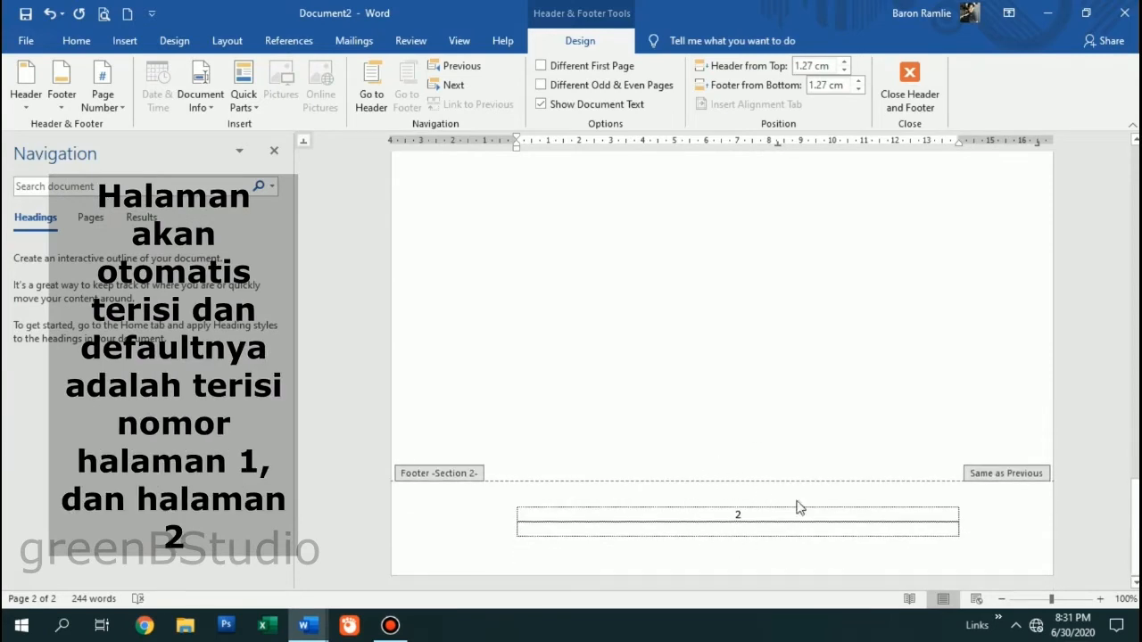
scroll(857, 428, up, 10)
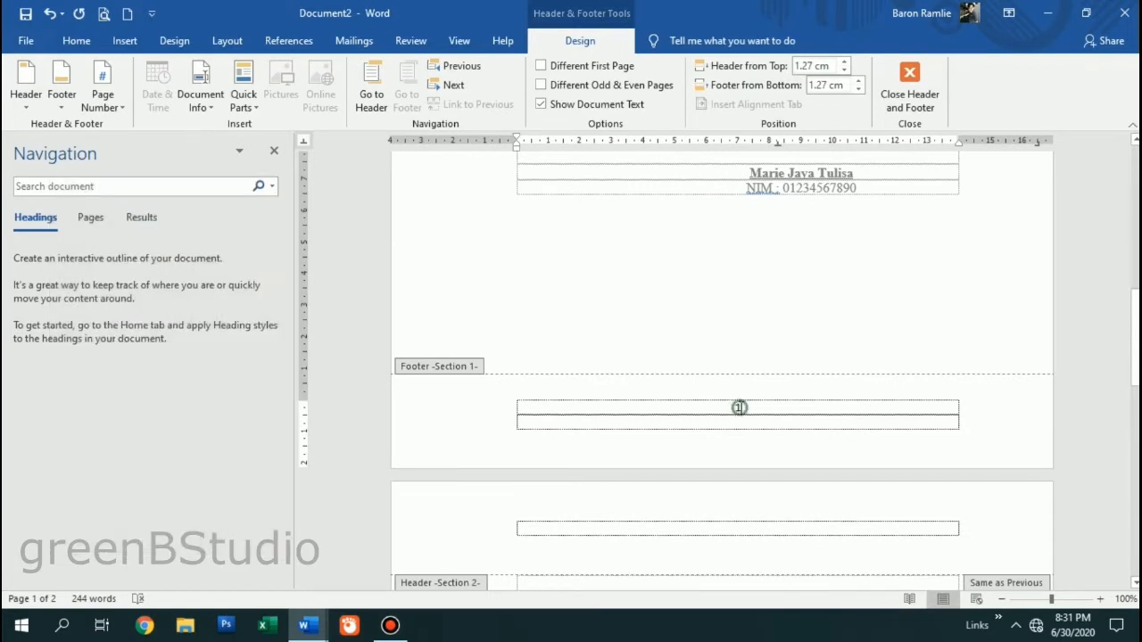
click(741, 408)
click(740, 408)
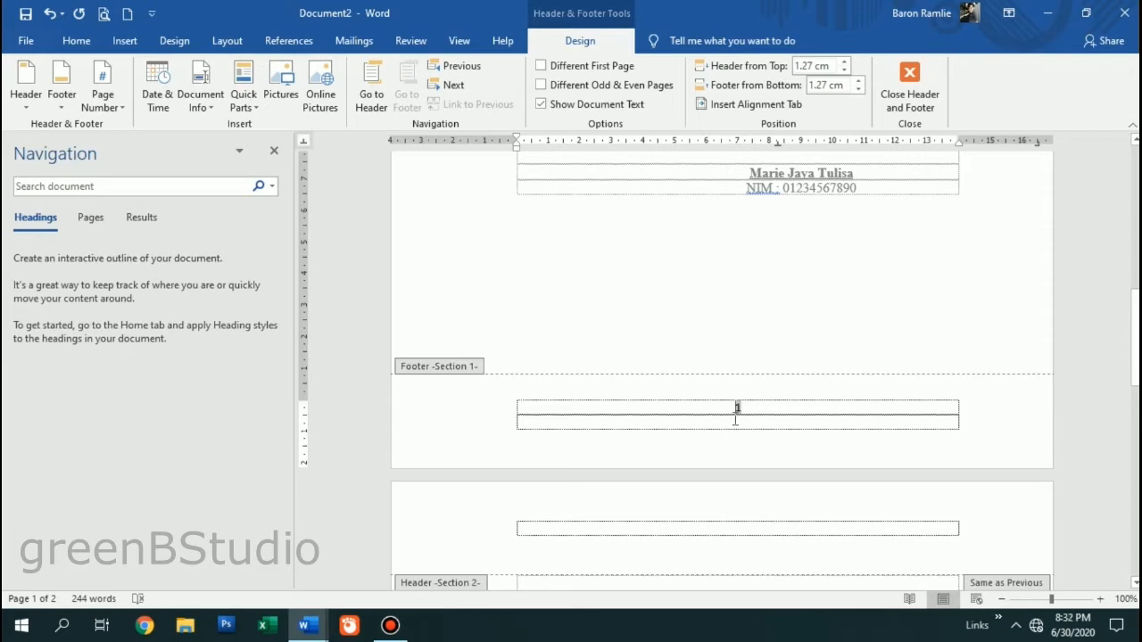
- Format the page 1 number as lowercase Roman numerals (i, ii, iii) starting at i
drag(758, 412, 734, 409)
right_click(737, 407)
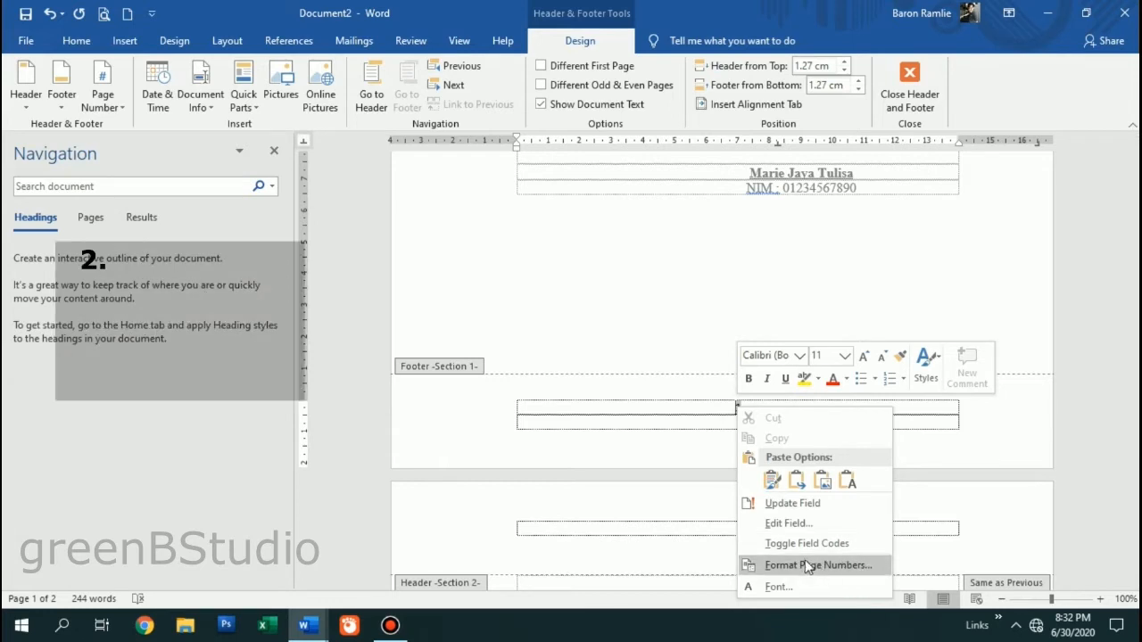
click(879, 567)
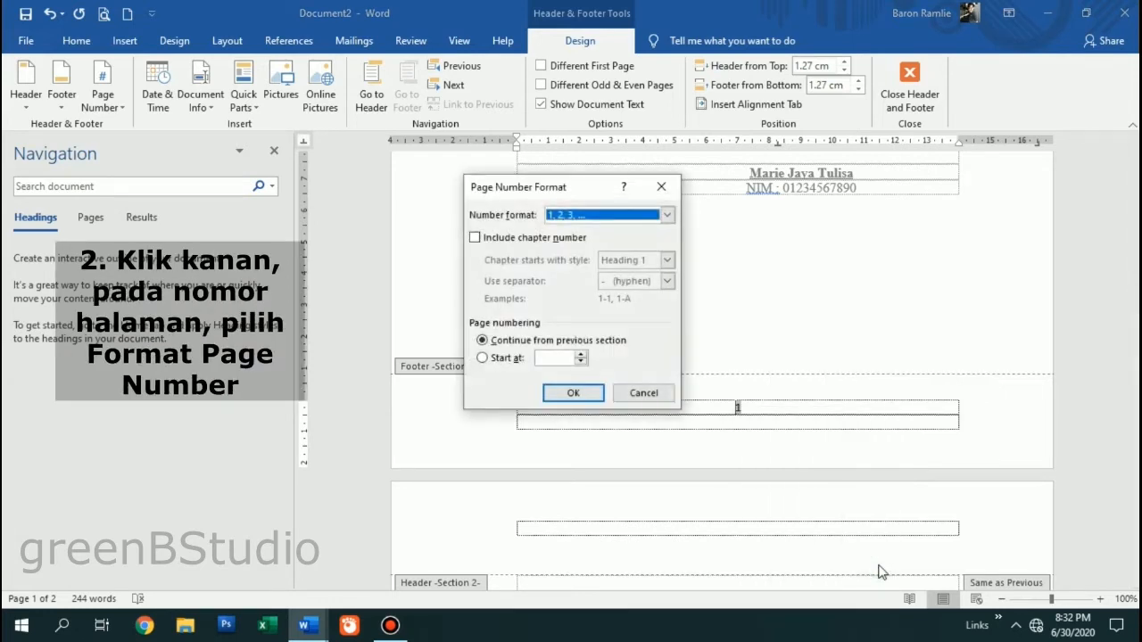
click(562, 215)
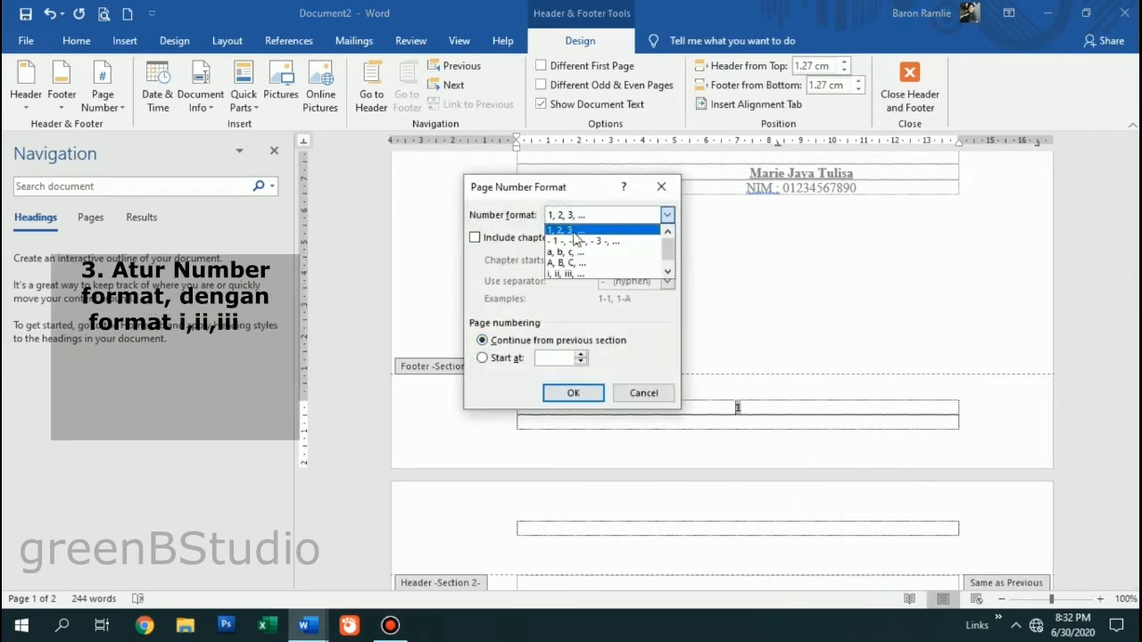
click(574, 275)
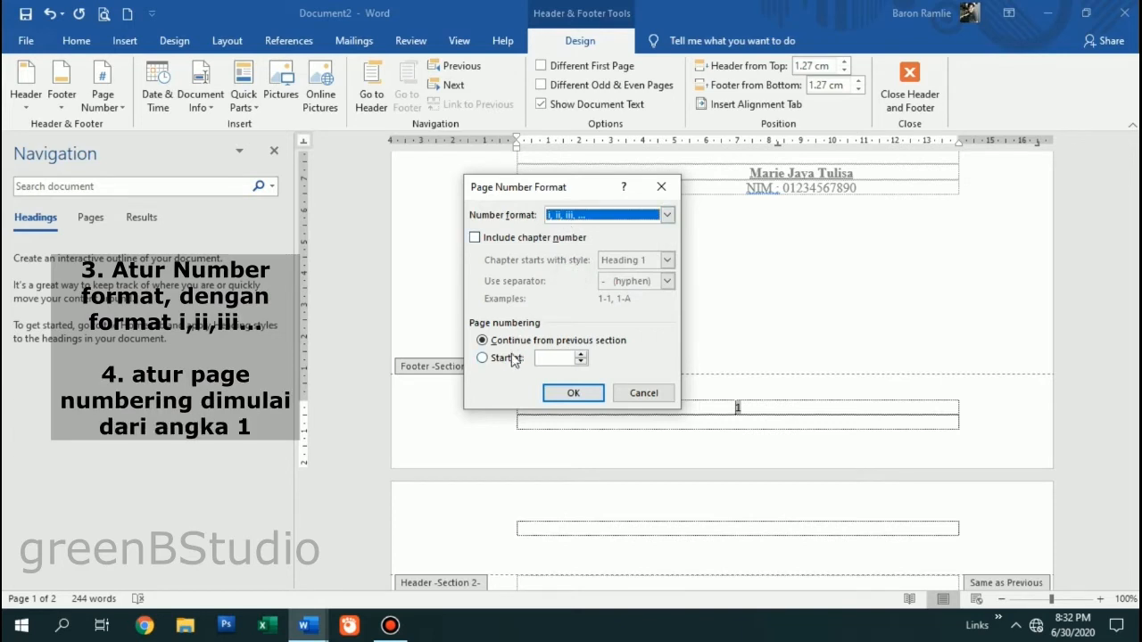
click(483, 359)
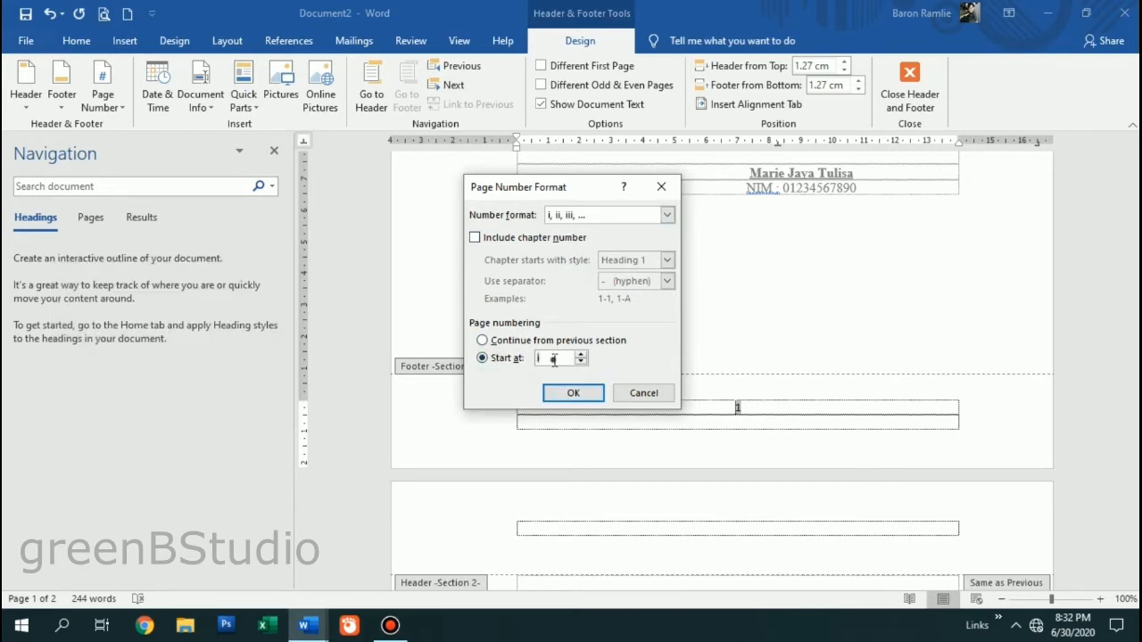
click(573, 393)
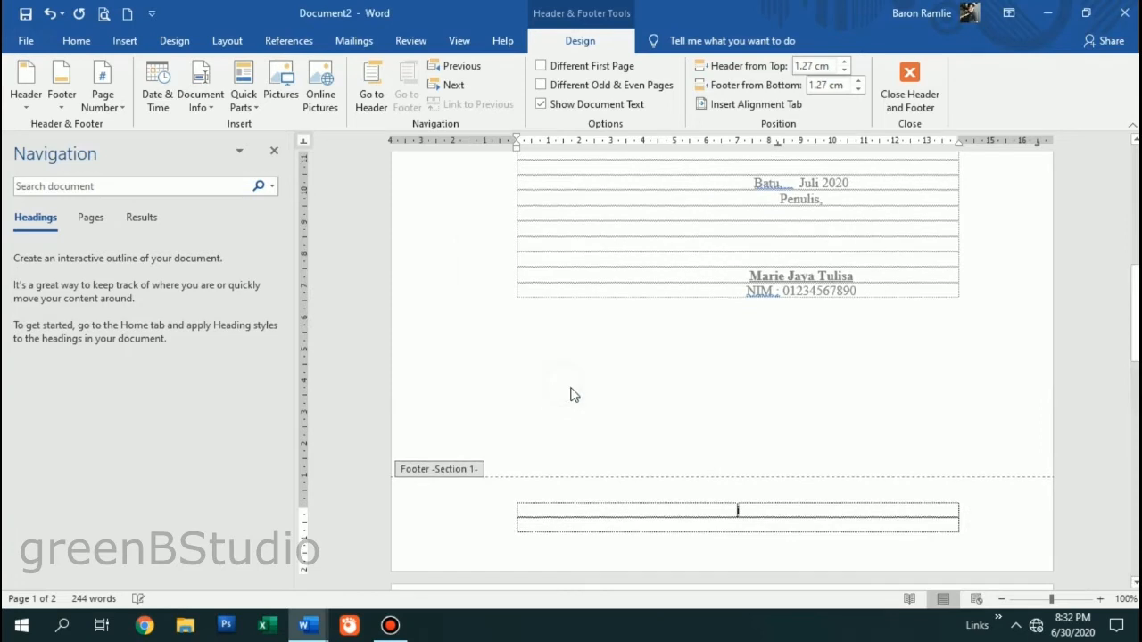
scroll(767, 510, down, 3)
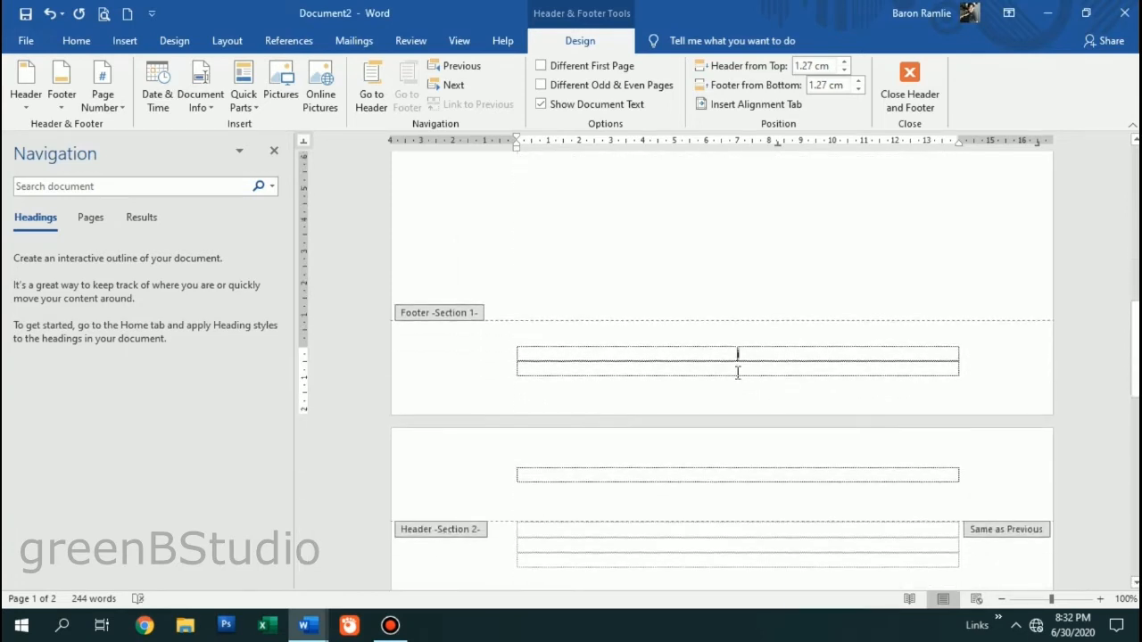
scroll(740, 366, down, 10)
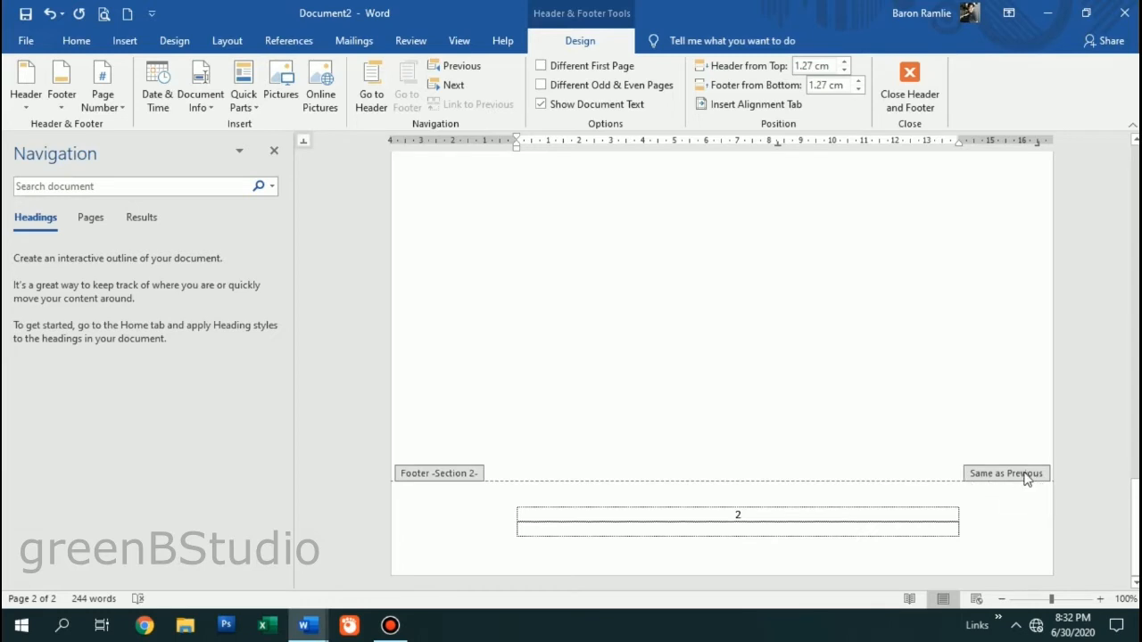
- Unlink the page 2 footer from page 1 and set its numbering to start at 2
click(921, 524)
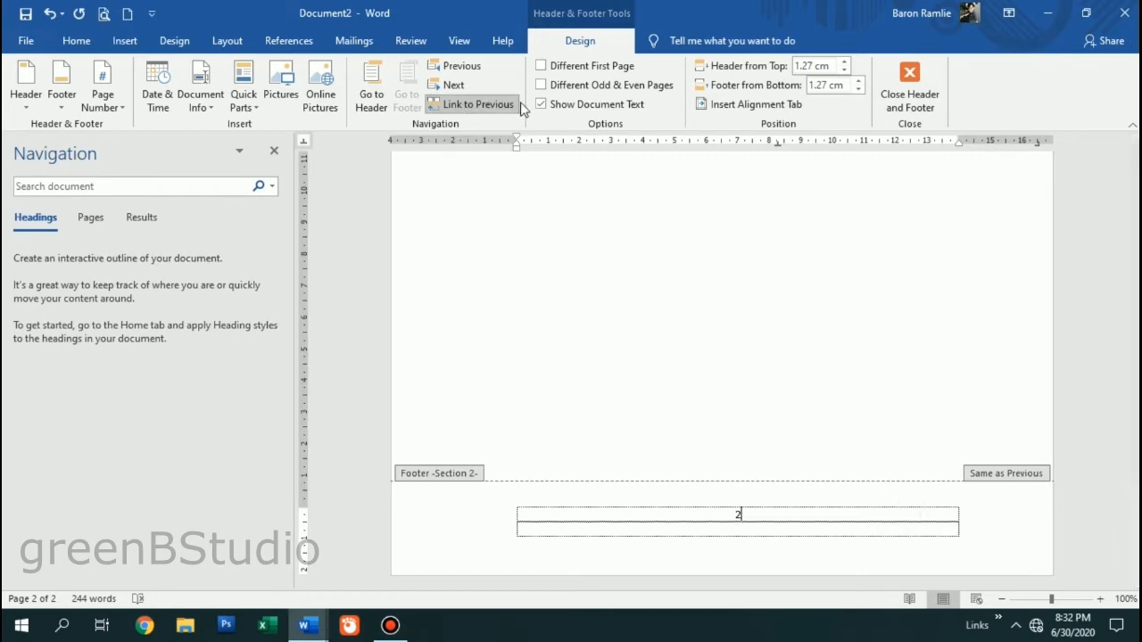
click(476, 105)
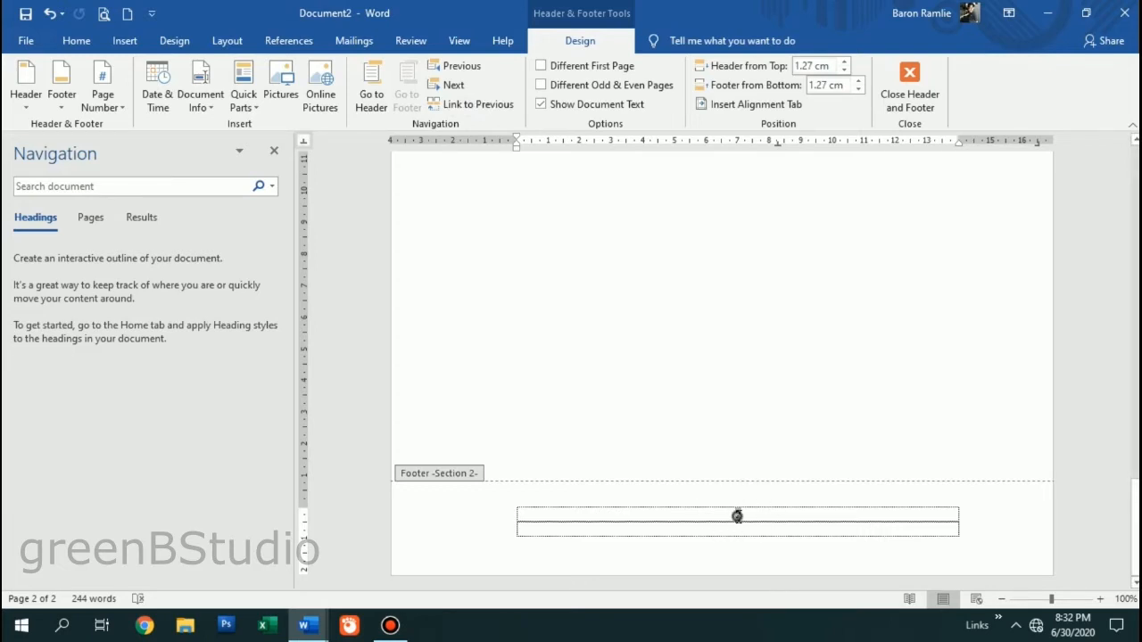
right_click(737, 516)
click(797, 492)
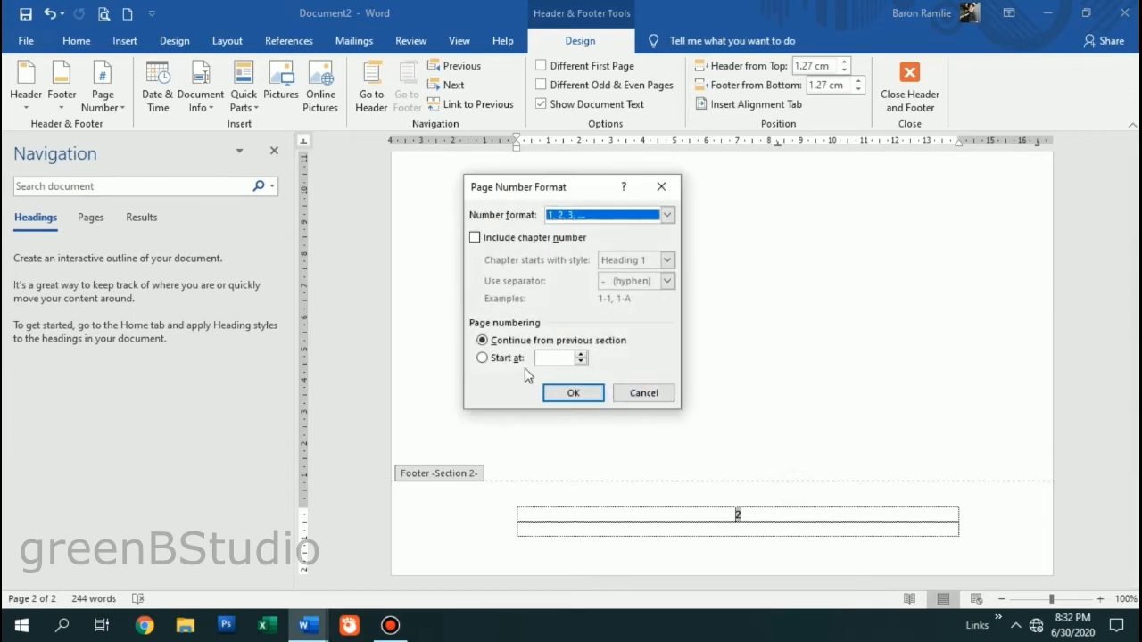
click(580, 354)
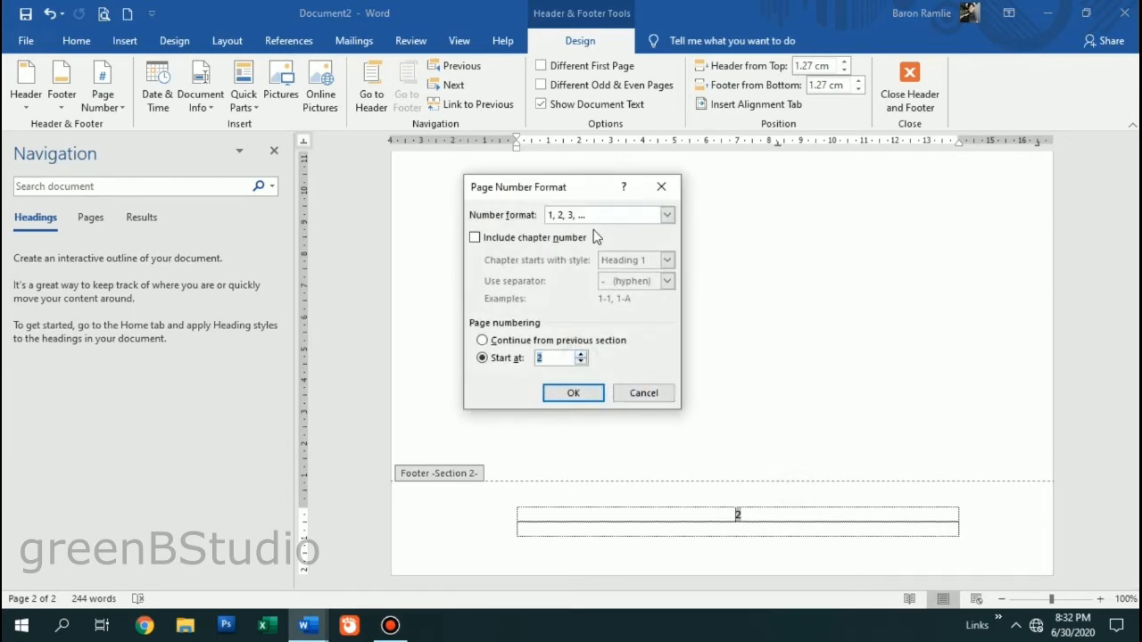
- Switch page 2 numbering to lowercase Roman i, ii, iii starting at ii, then check both footers
click(581, 217)
click(581, 258)
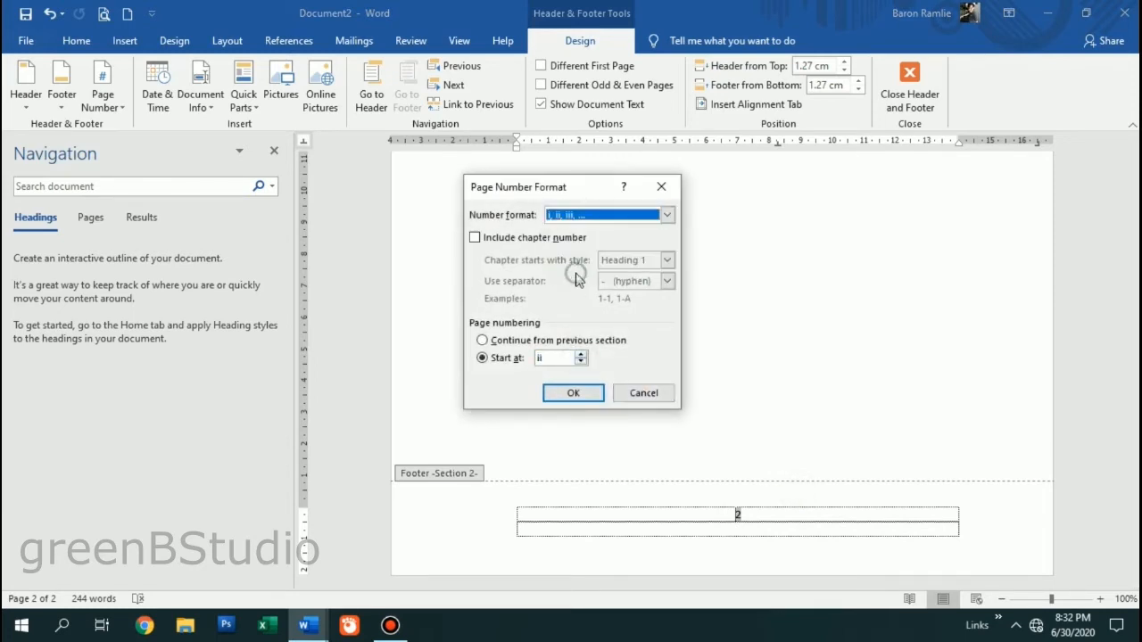
click(552, 214)
click(567, 273)
click(546, 358)
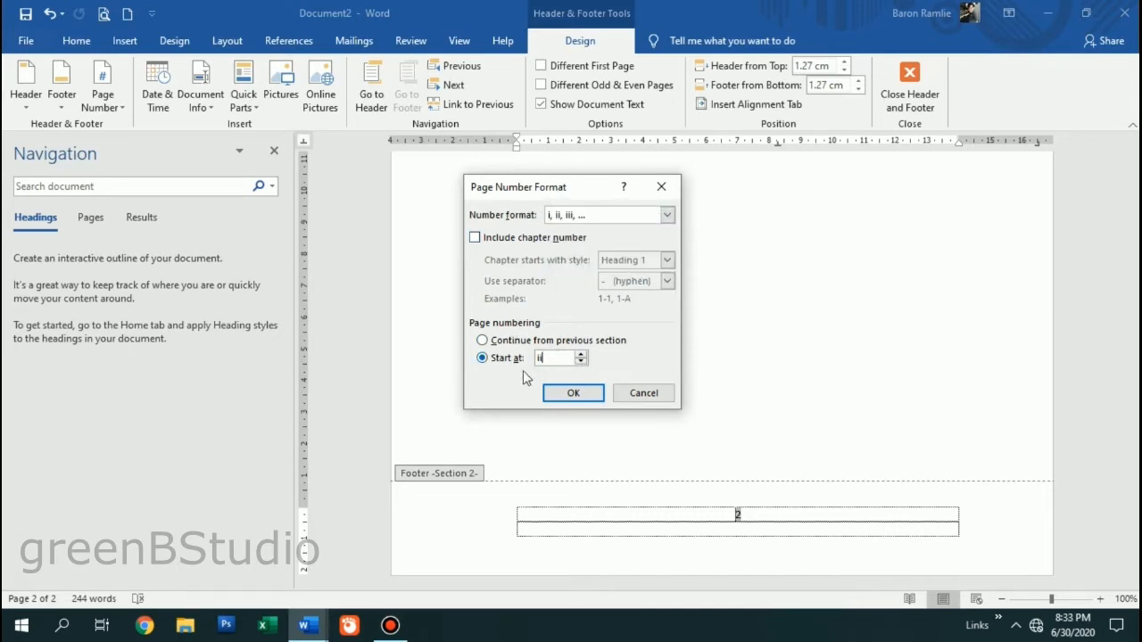
click(576, 394)
scroll(775, 408, up, 4)
scroll(774, 408, up, 5)
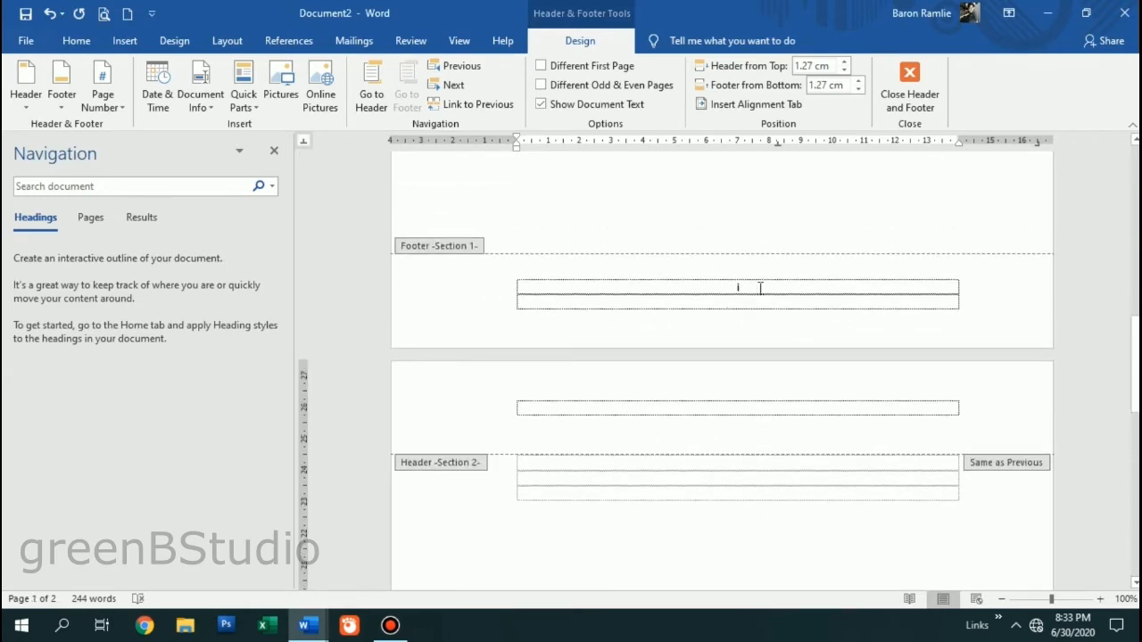
scroll(775, 353, down, 10)
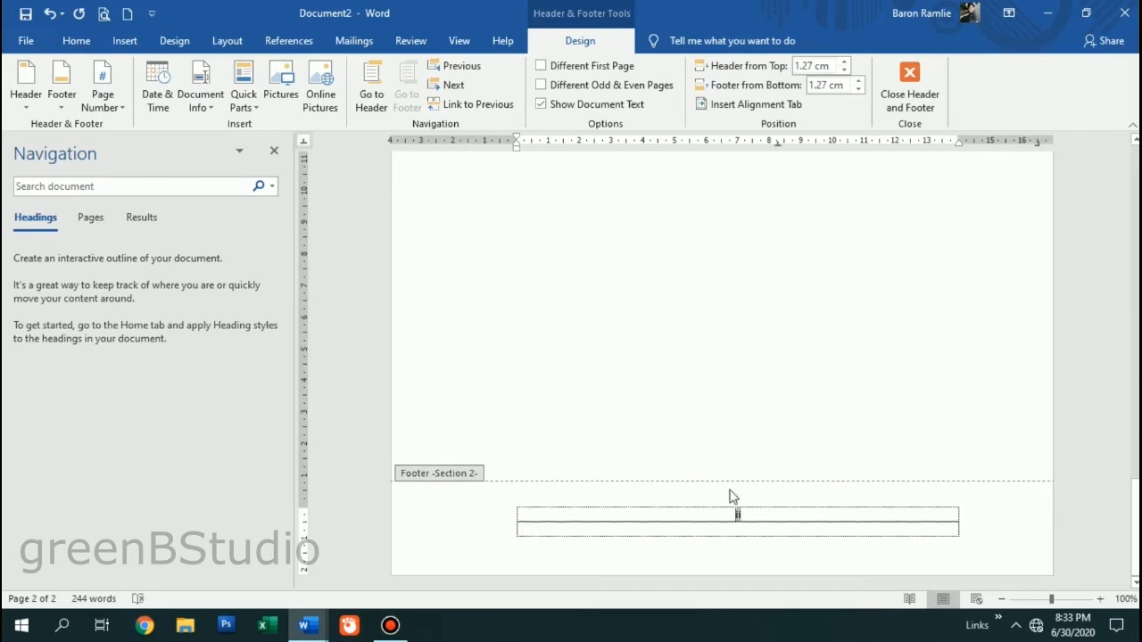
scroll(758, 425, up, 10)
scroll(679, 344, up, 3)
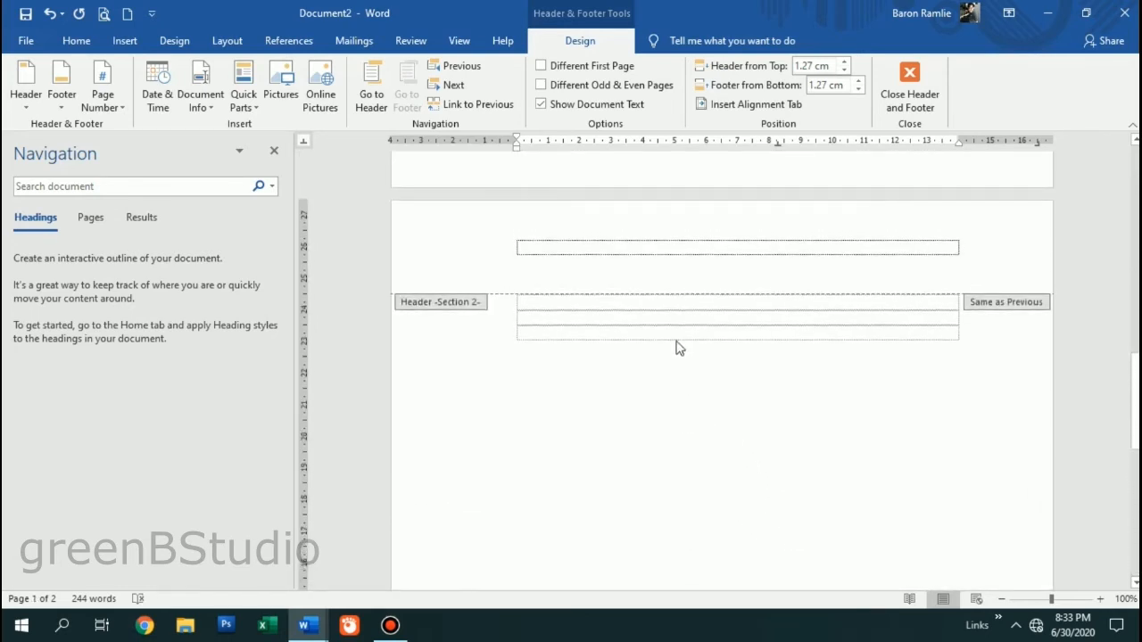
- Close footer editing and return to the blank lines on page 2
scroll(525, 327, up, 5)
double_click(529, 318)
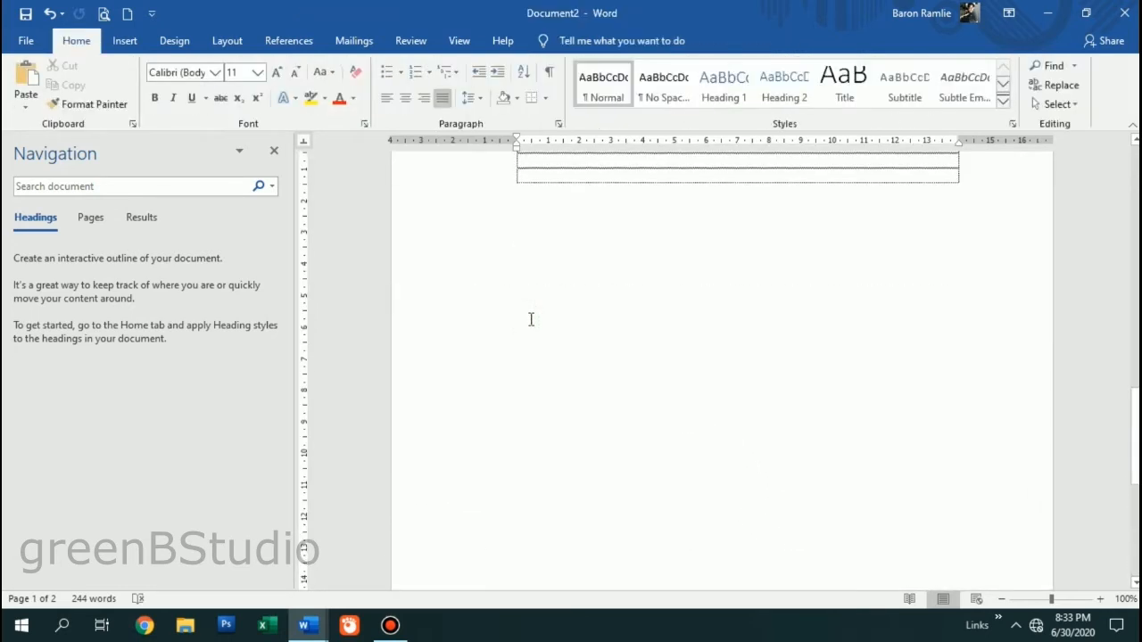
scroll(523, 327, up, 3)
scroll(521, 330, up, 5)
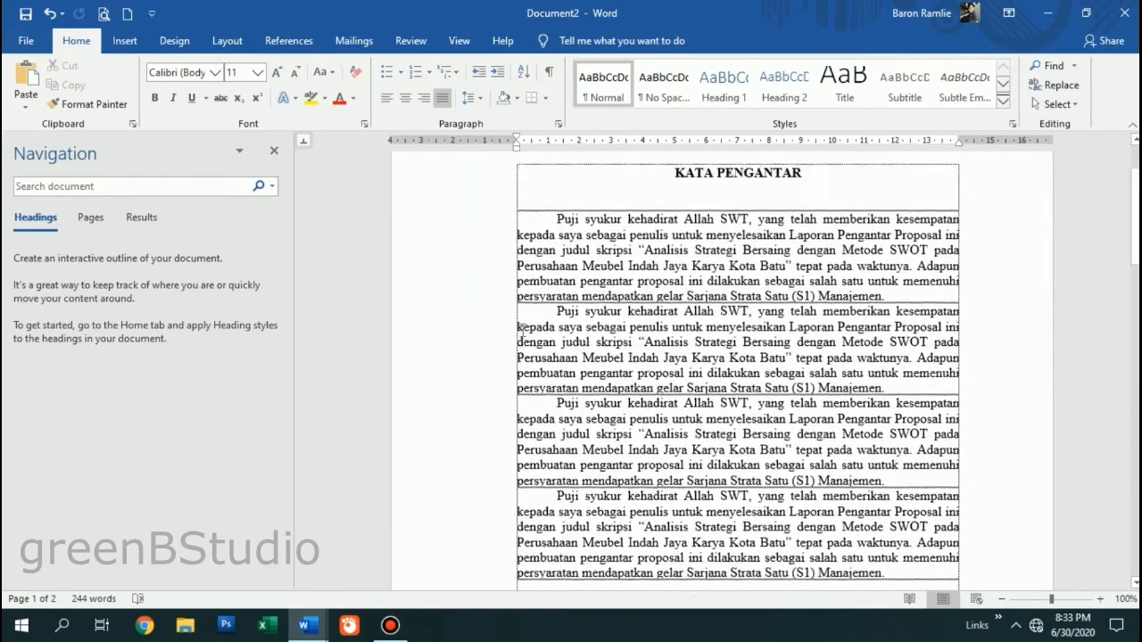
drag(676, 266, 859, 317)
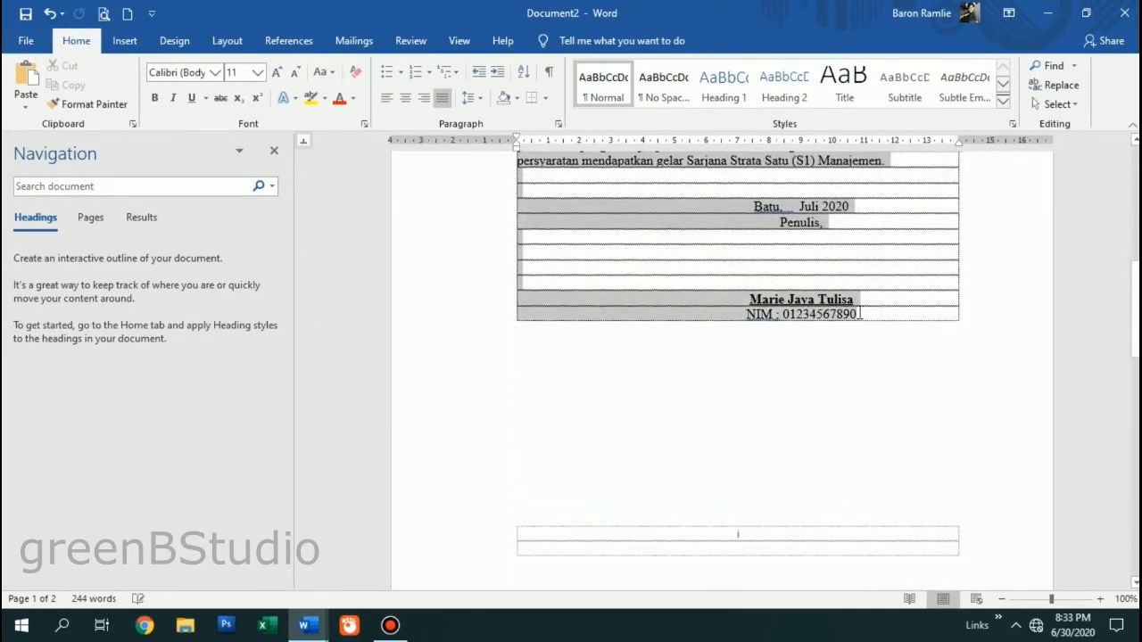
scroll(788, 406, down, 10)
click(583, 289)
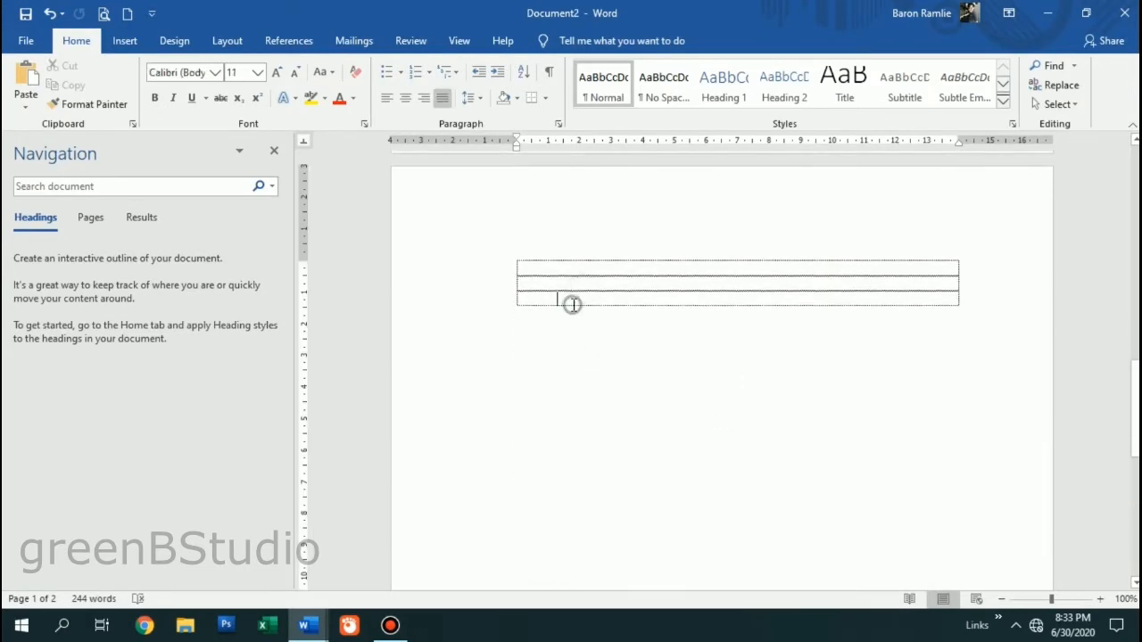
- Type the centred title 'BIODATA MAHASISWA' in the first table row, with left-aligned empty lines below
click(539, 275)
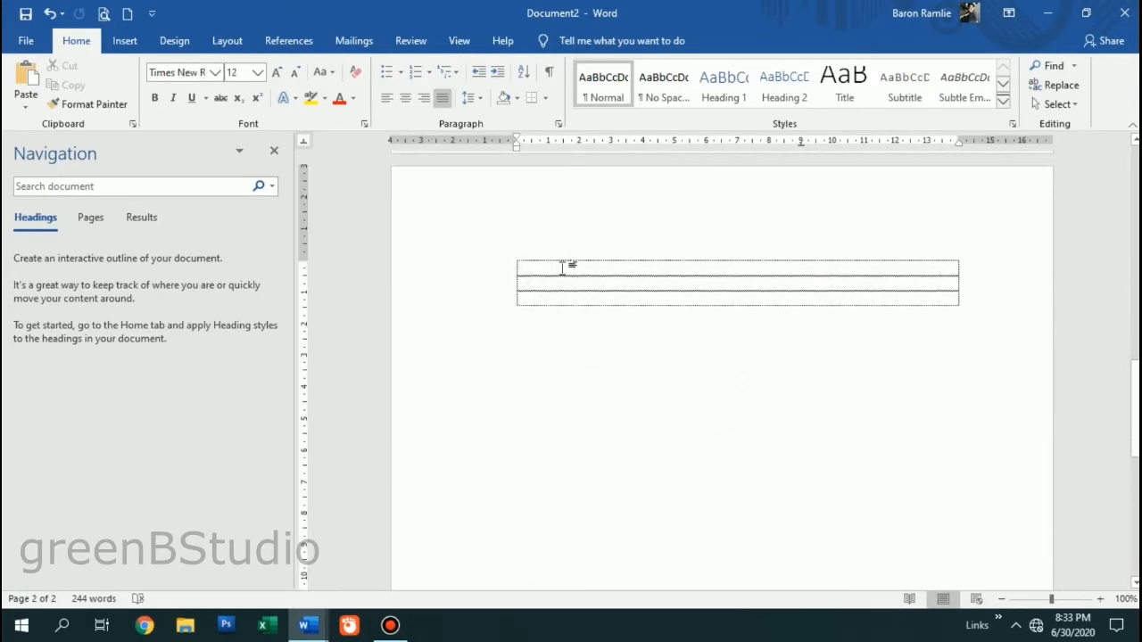
click(405, 99)
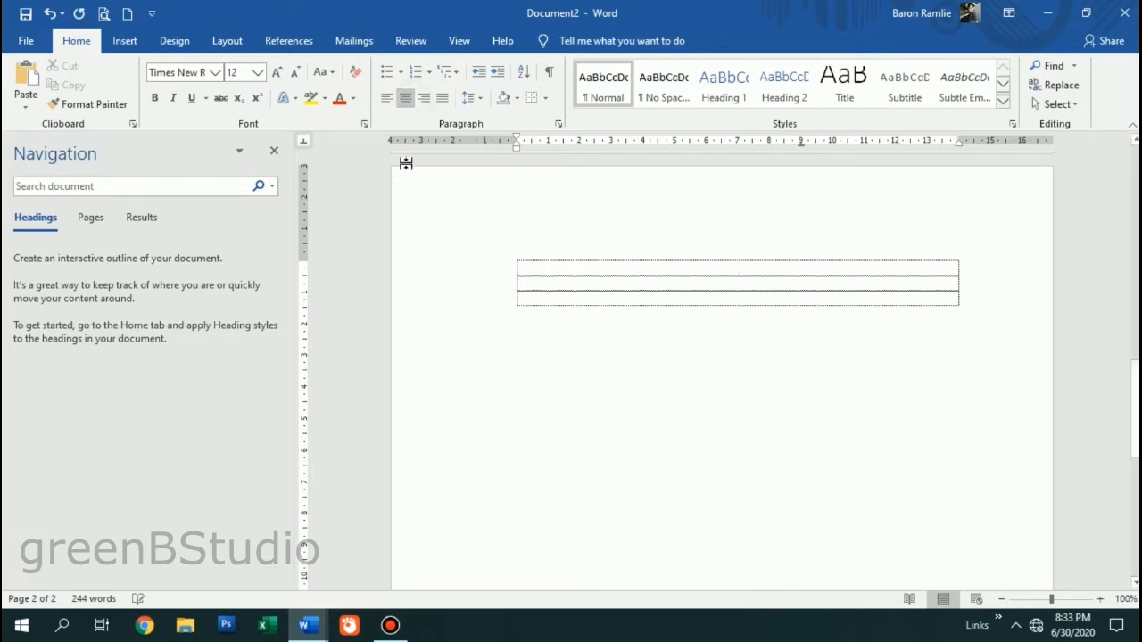
text(BIODAT)
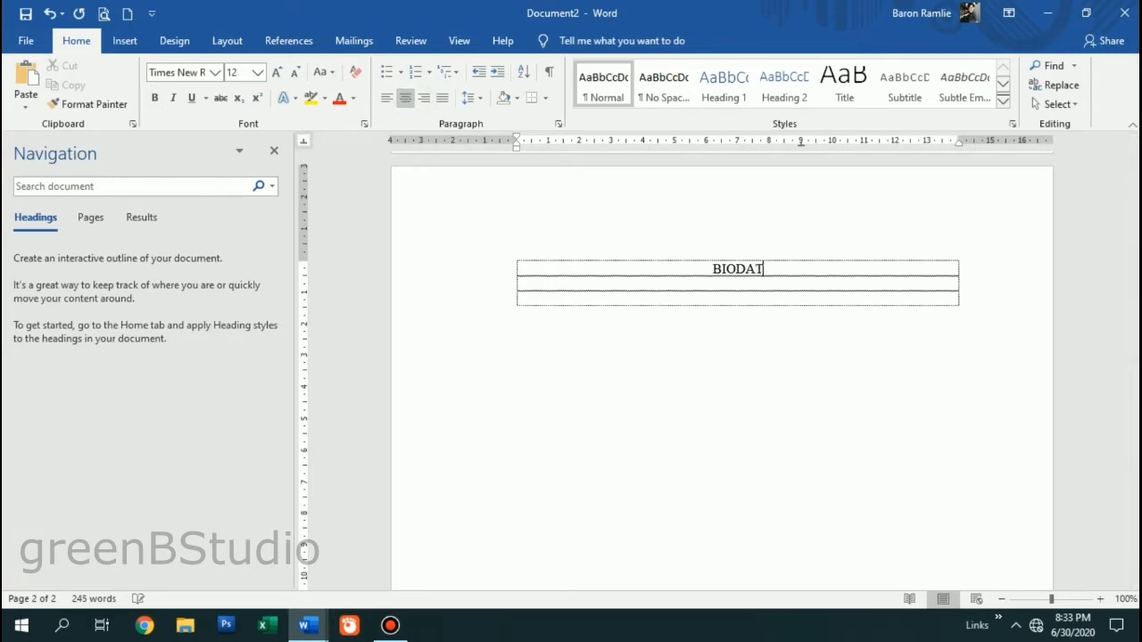
text(A MAHASISWA)
key(Return)
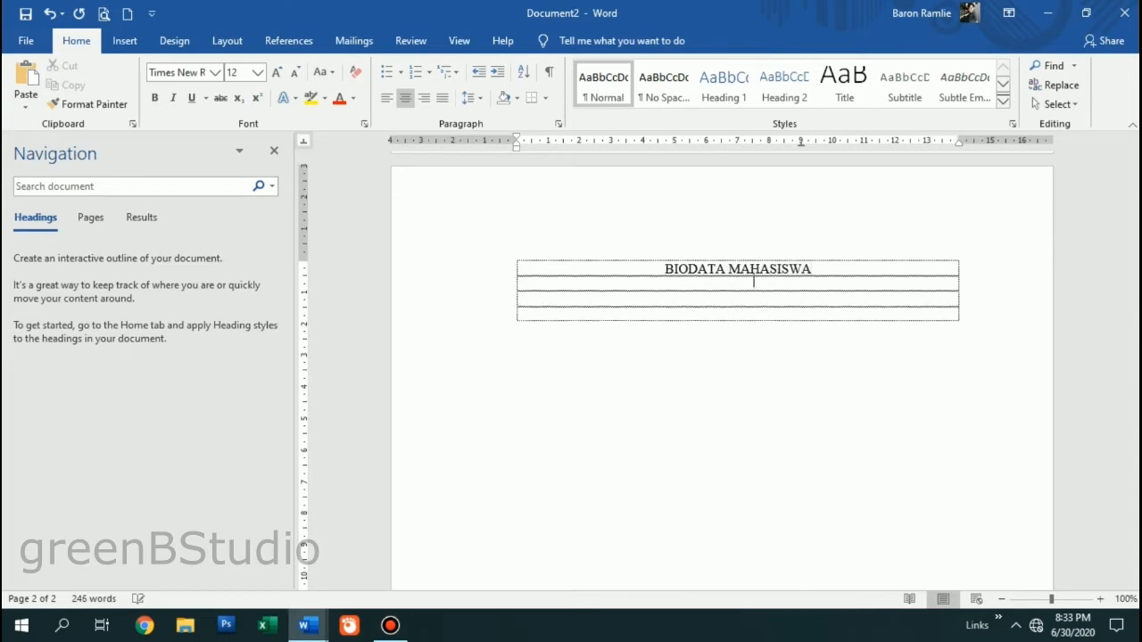
key(ctrl+l)
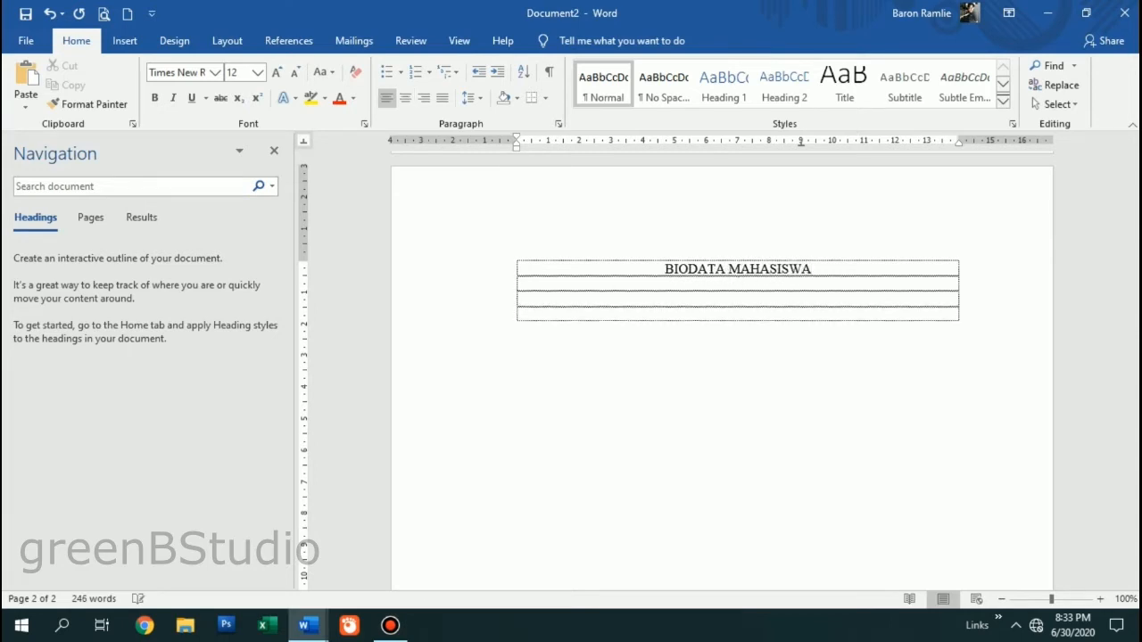
key(Return)
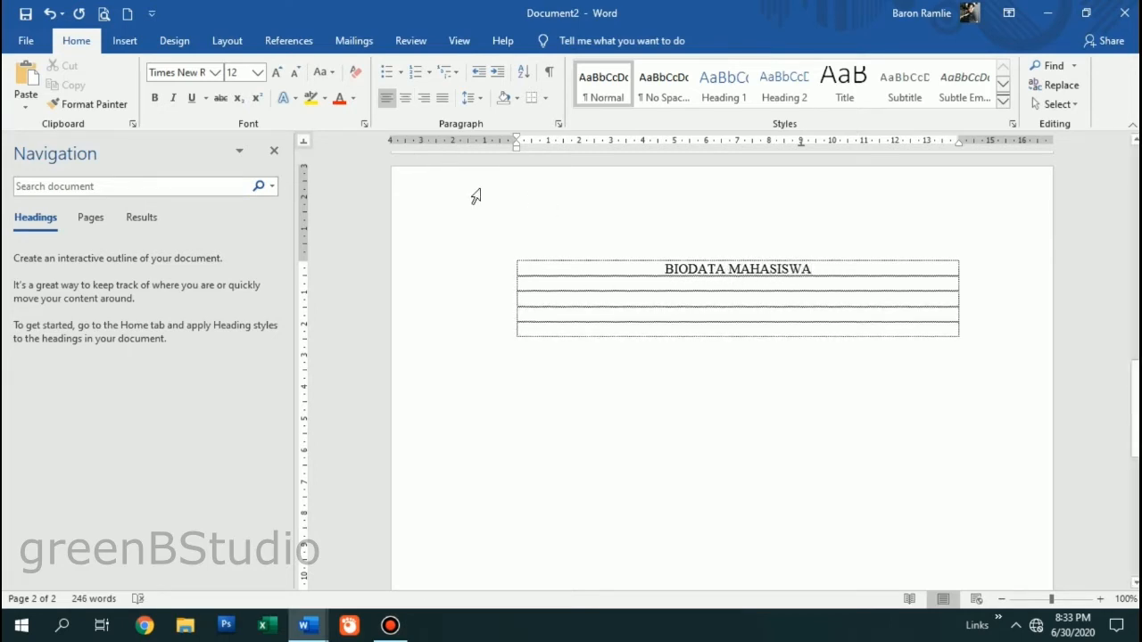
- Fill the Nama row with the student's full name
text(Nam)
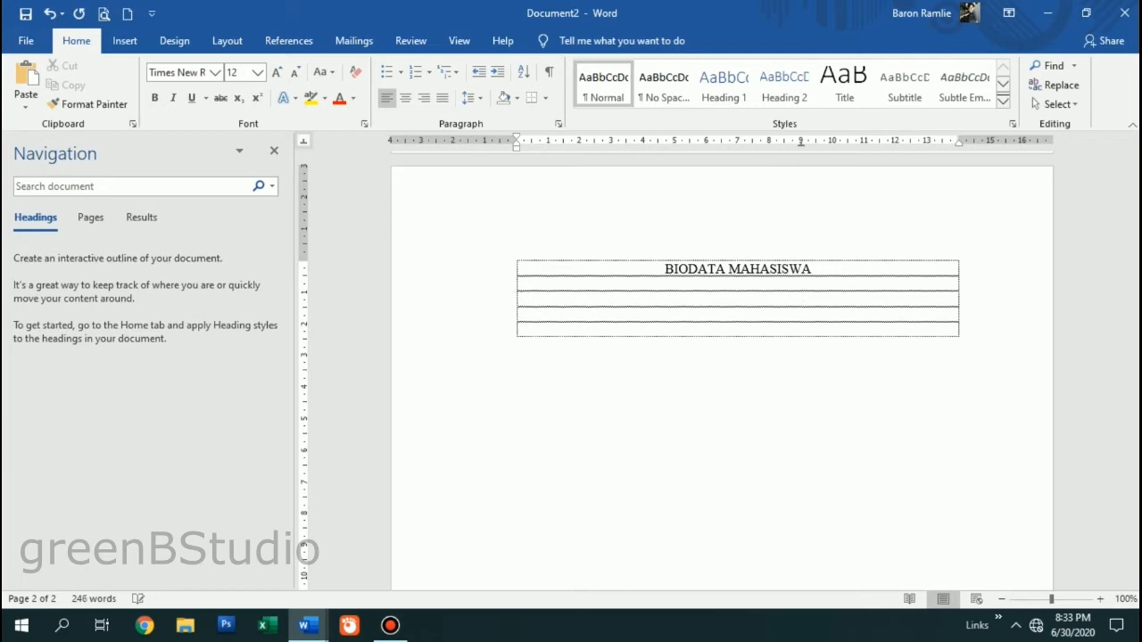
drag(482, 270, 494, 342)
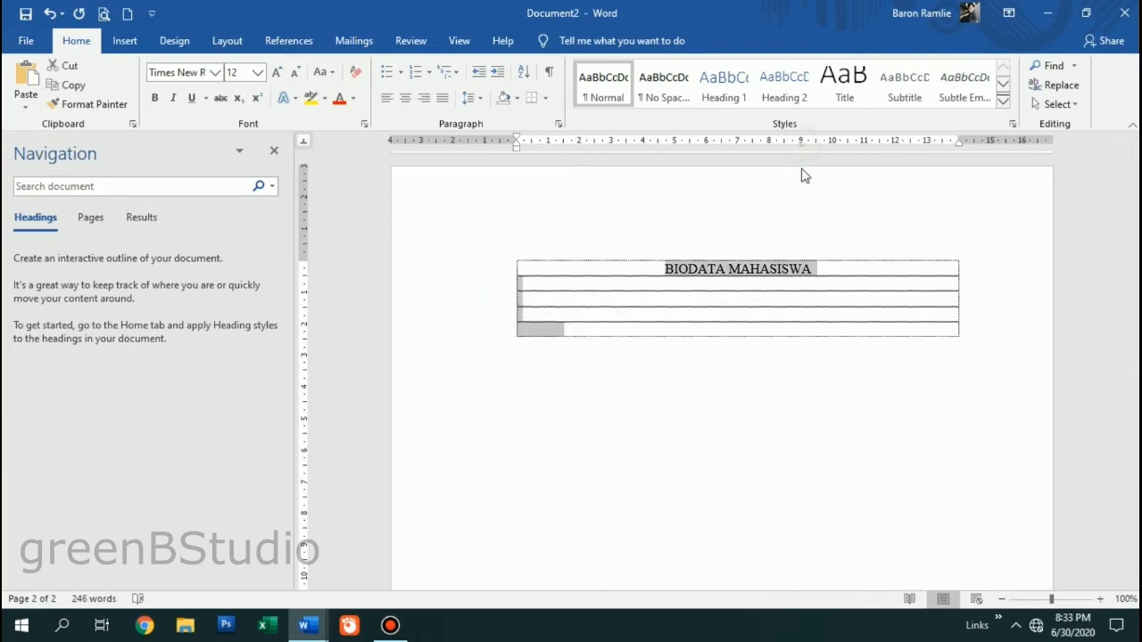
click(585, 300)
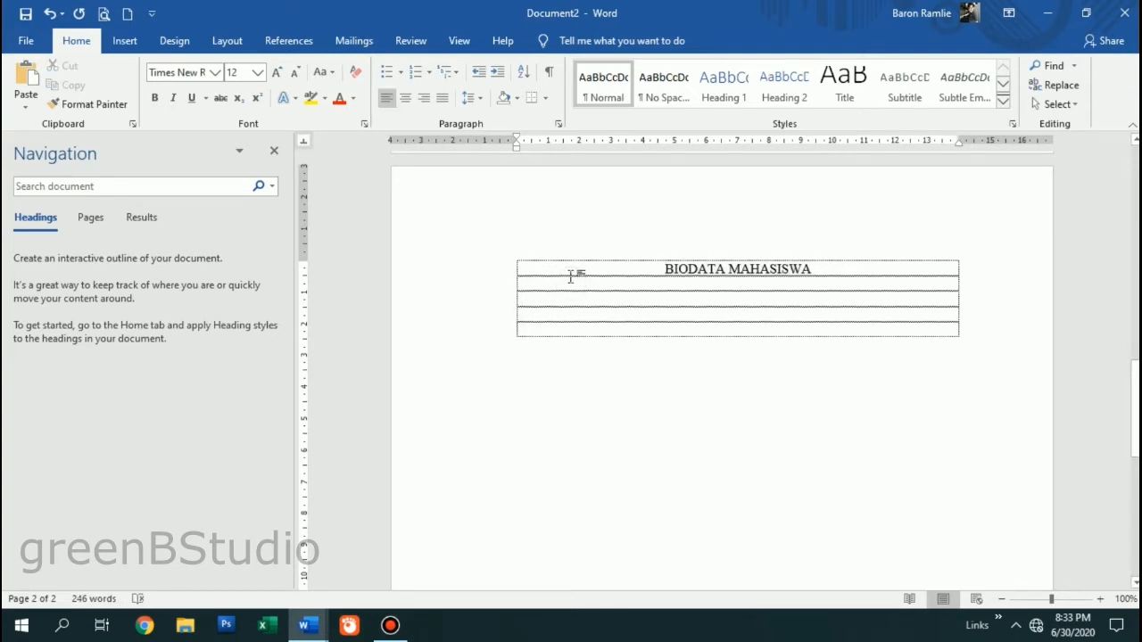
click(571, 279)
text(Nama :)
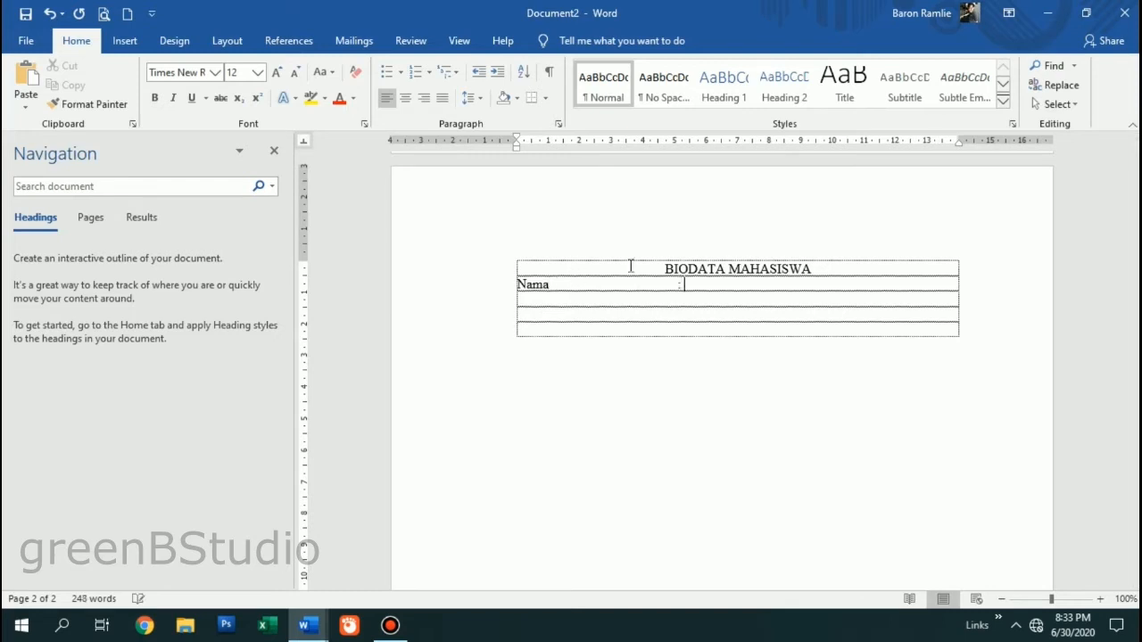
scroll(699, 377, up, 3)
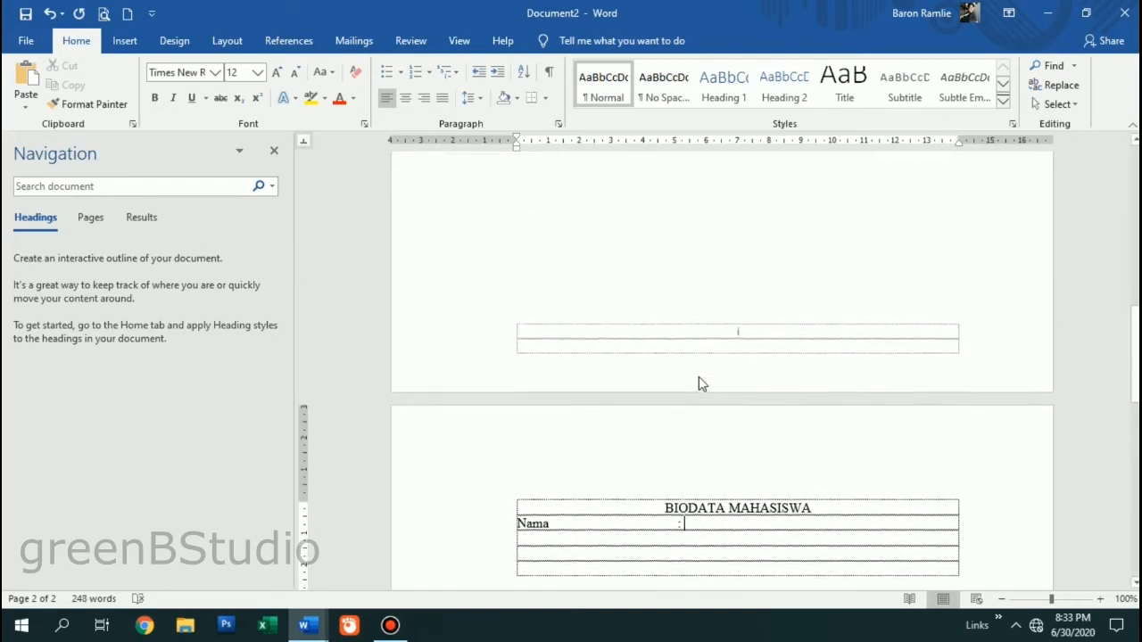
scroll(699, 376, down, 6)
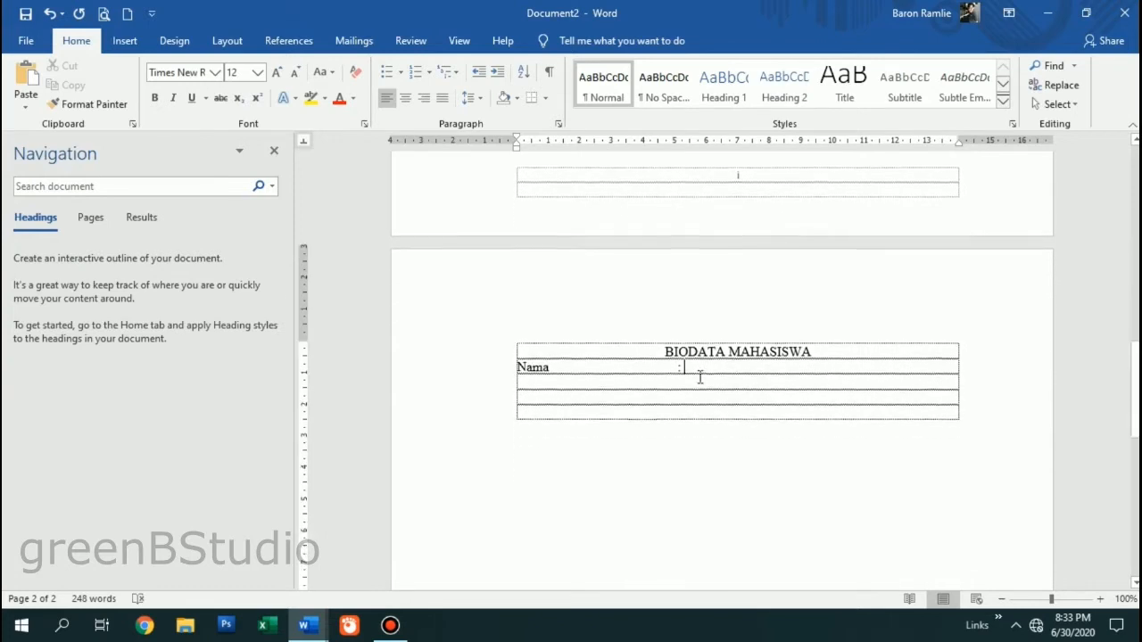
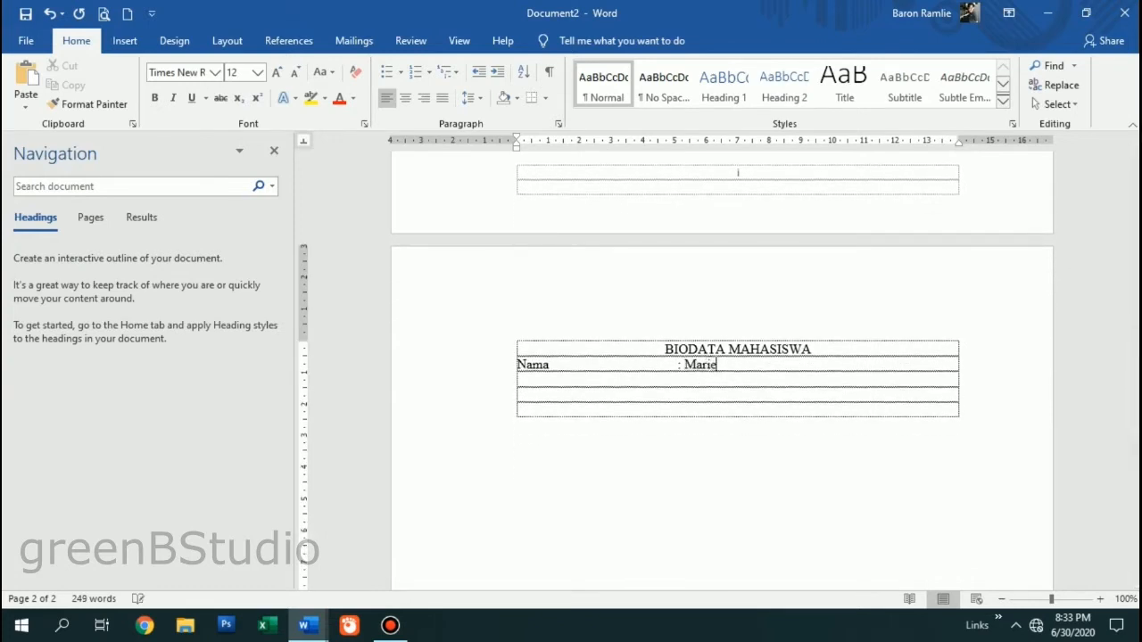
key(Return)
- Add the Tempat, Tanggal Lahir row with the place and date of birth
text(Tempat Tangg)
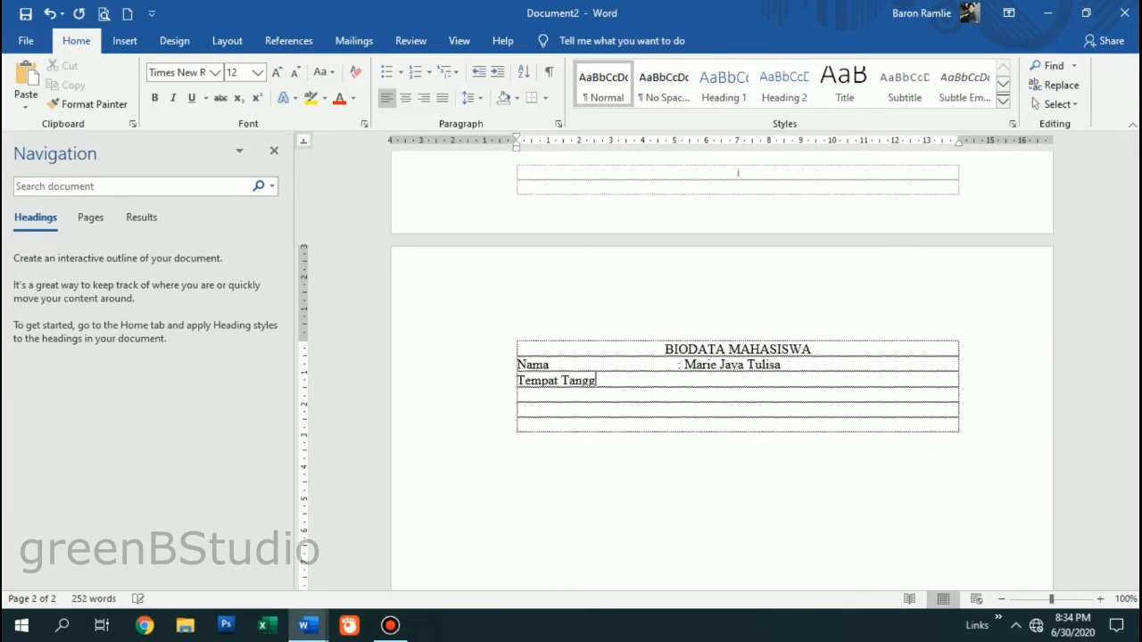
key(BackSpace)
key(BackSpace)
key(BackSpace)
key(BackSpace)
key(BackSpace)
text(Tanggal Lahir)
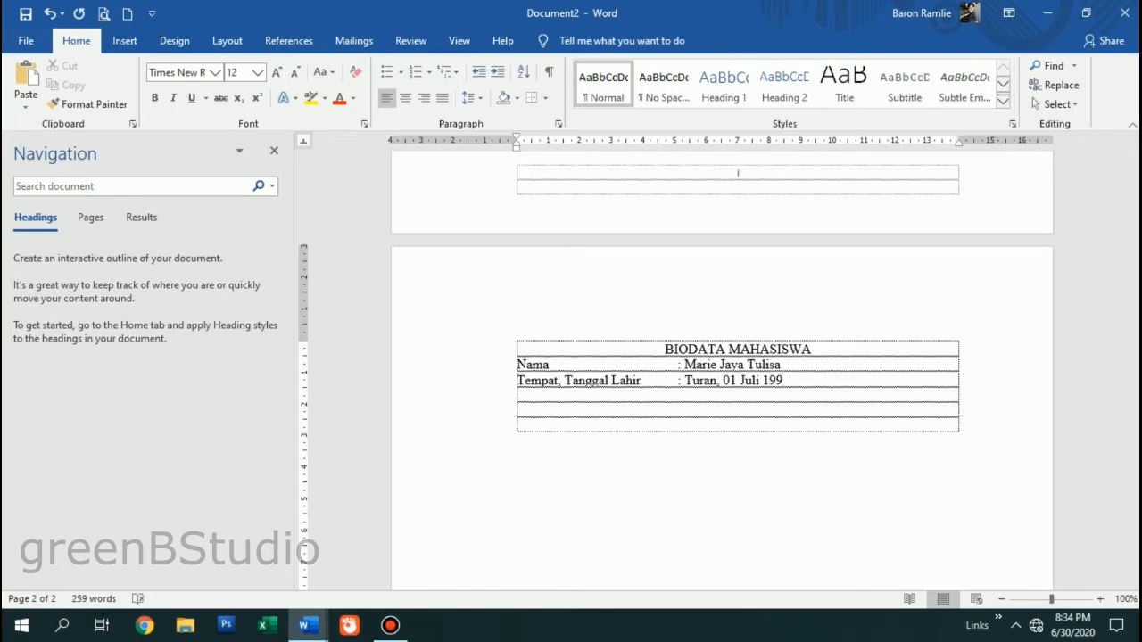
key(Tab)
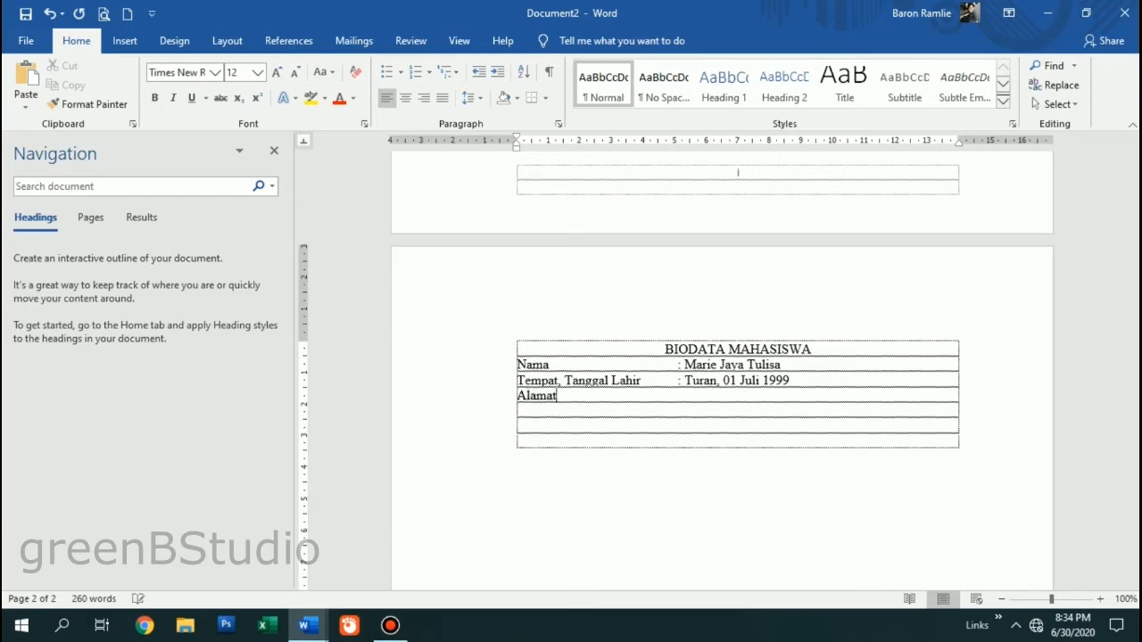
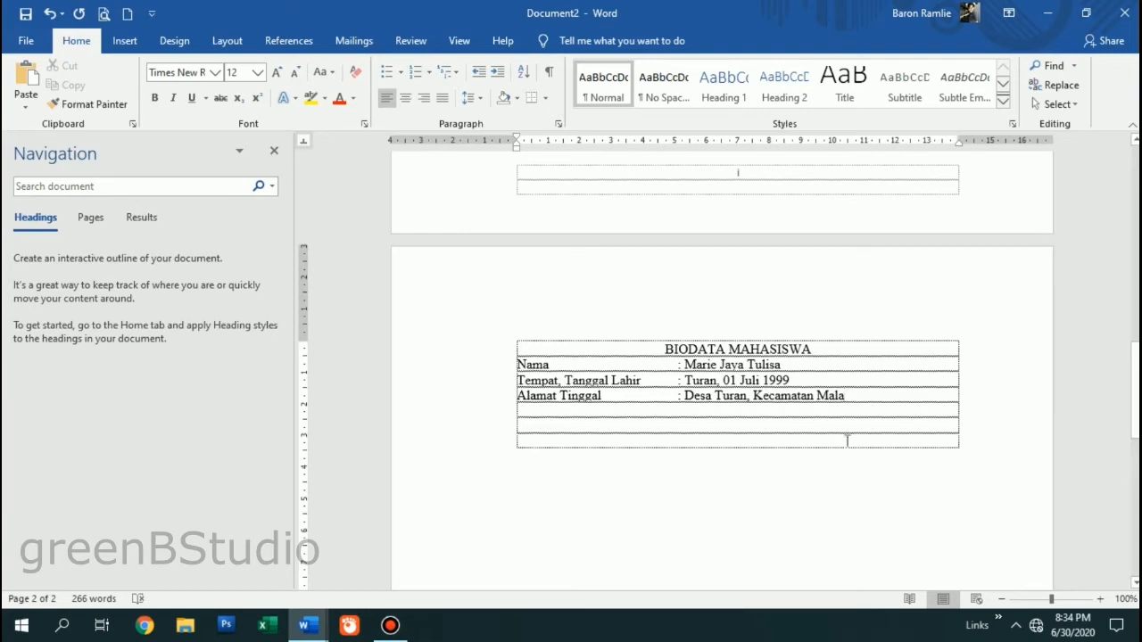
- Label the row 'Alamat Tinggal' and type the start of the home address with house number, RT and RW
click(749, 395)
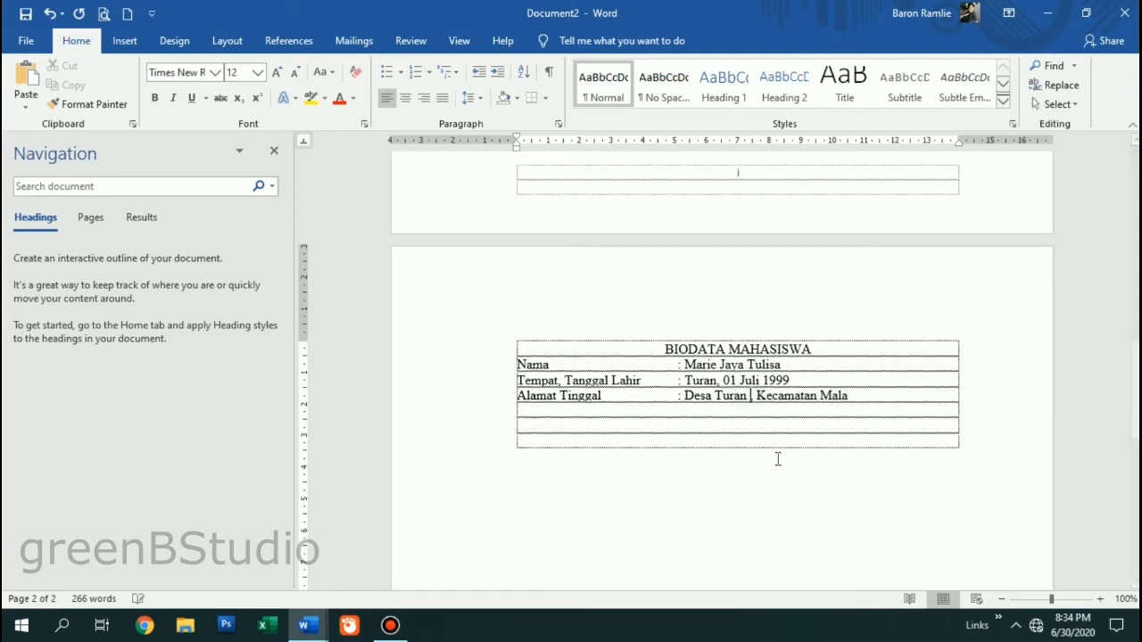
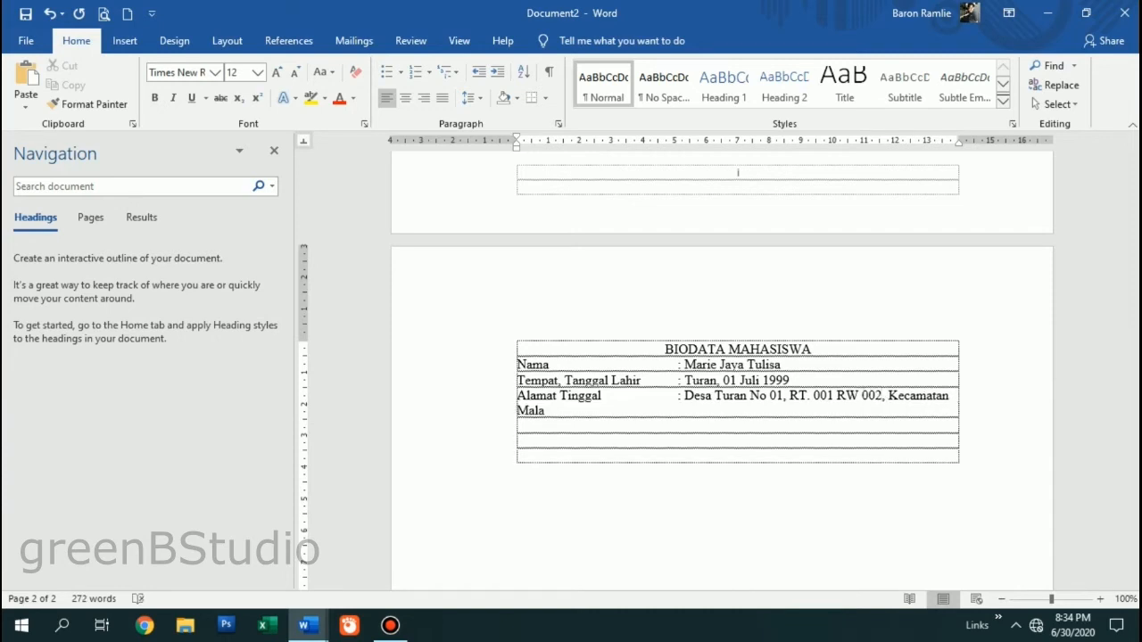
- Complete the address with the kelurahan, kecamatan, city and postal code
click(656, 413)
key(BackSpace)
key(BackSpace)
key(BackSpace)
key(BackSpace)
key(BackSpace)
key(BackSpace)
key(BackSpace)
key(BackSpace)
key(BackSpace)
key(BackSpace)
key(BackSpace)
key(BackSpace)
key(BackSpace)
key(BackSpace)
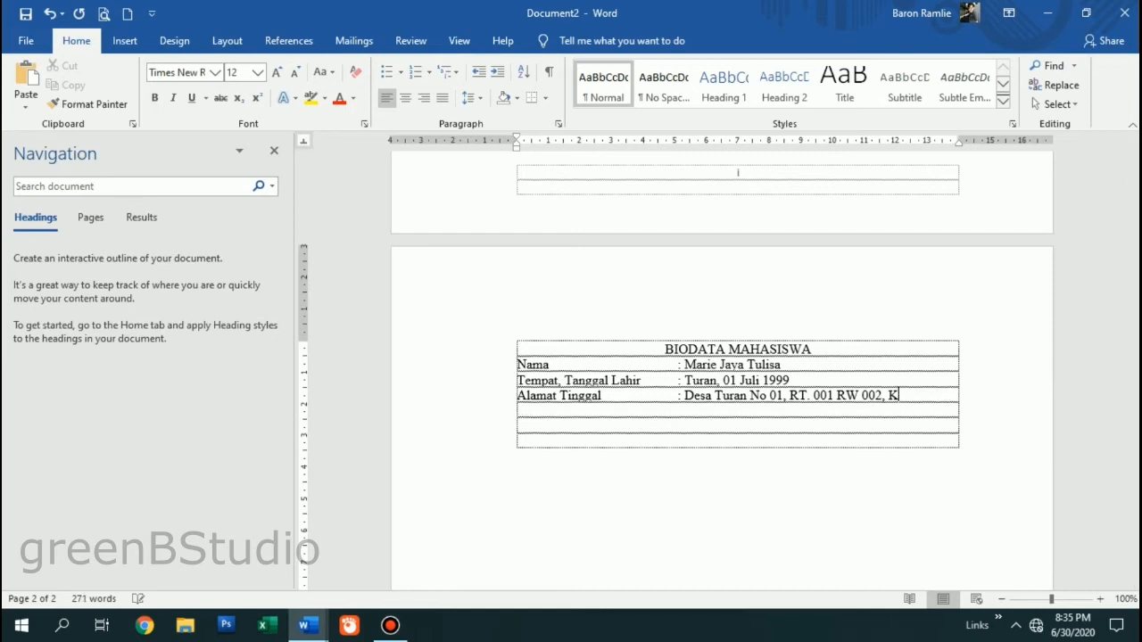
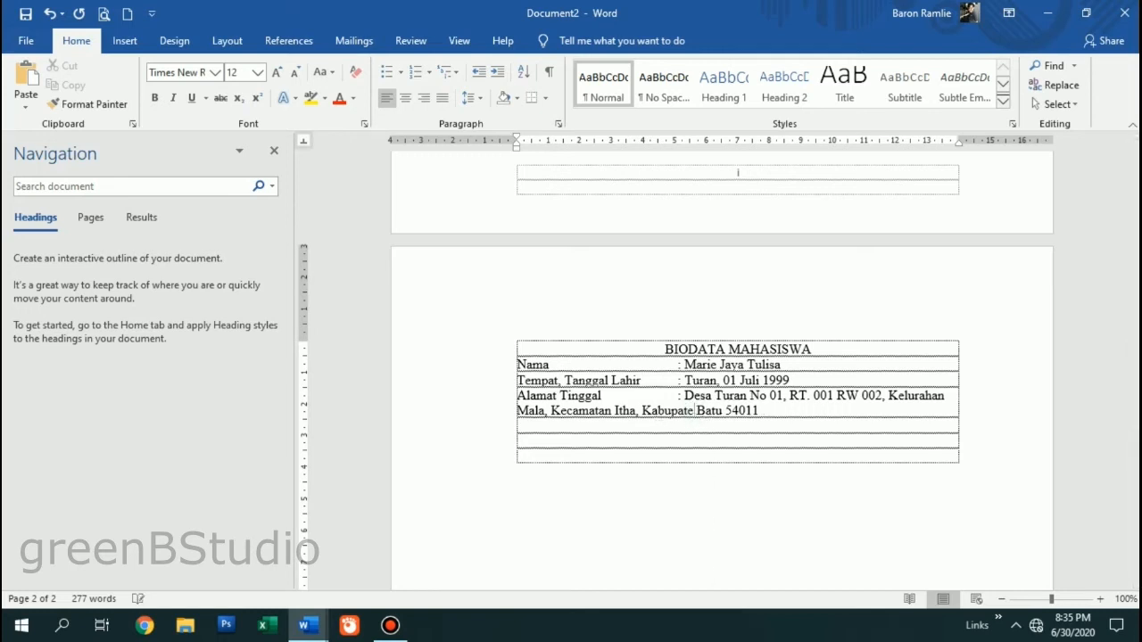
text(ota)
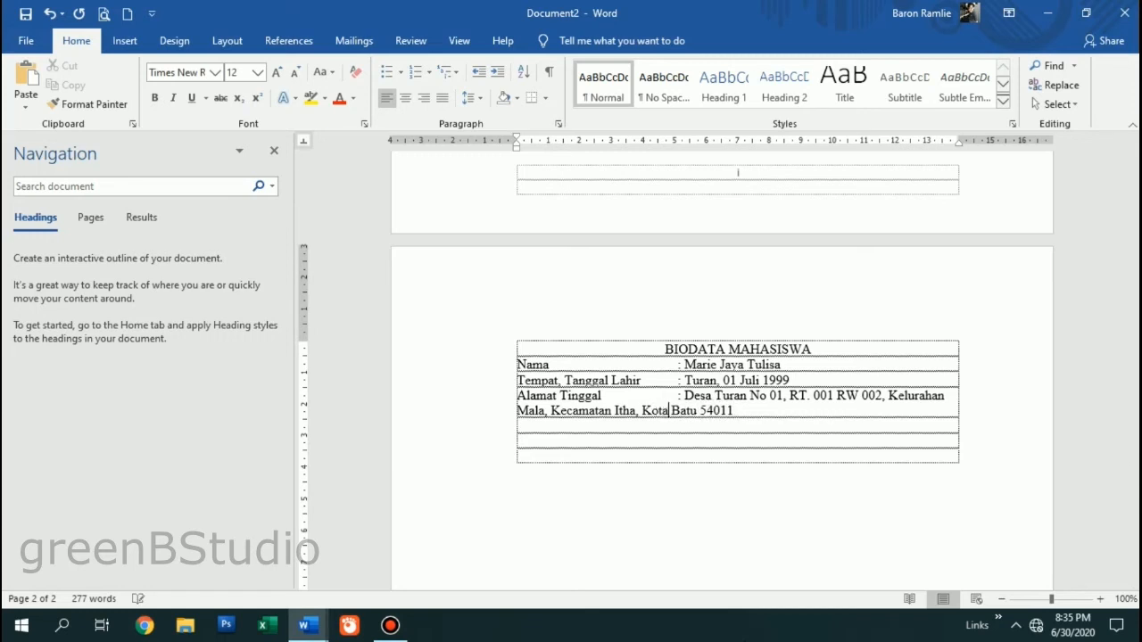
- Append the province to the address and start a new Agama line below
click(776, 406)
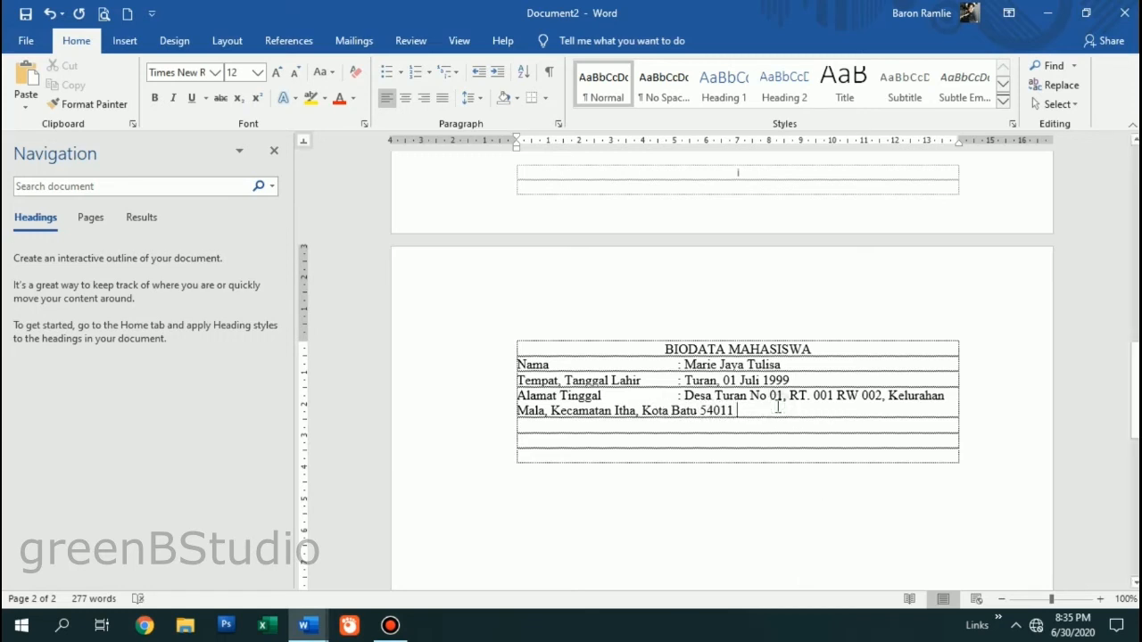
text(,)
text( Provsl)
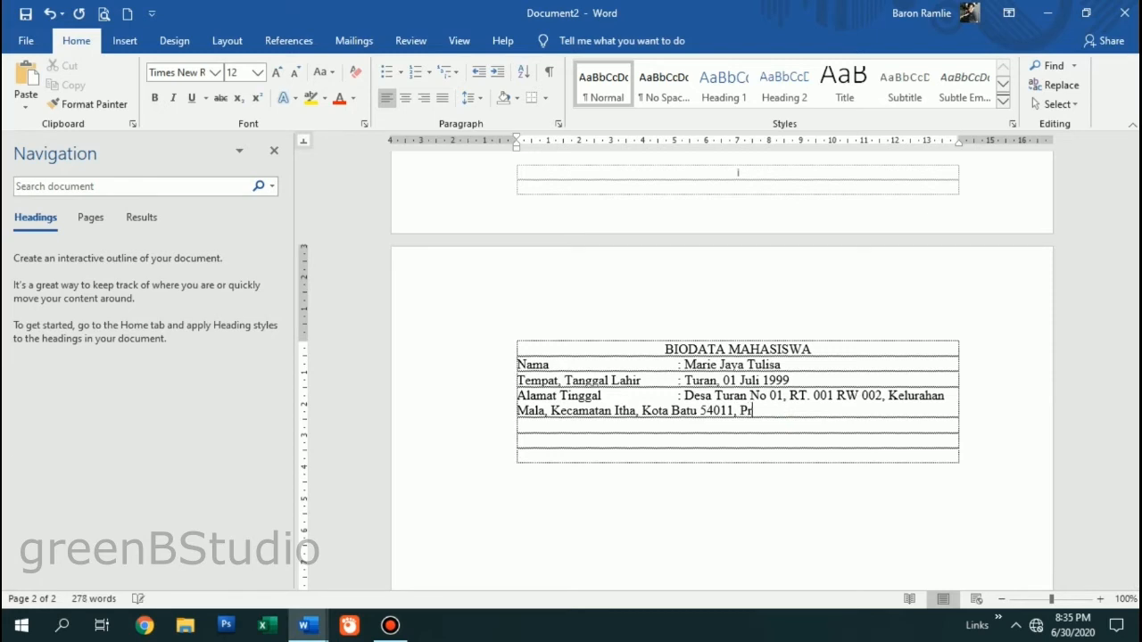
key(BackSpace)
key(BackSpace)
key(BackSpace)
key(BackSpace)
text(ovinsi Jawa Timur)
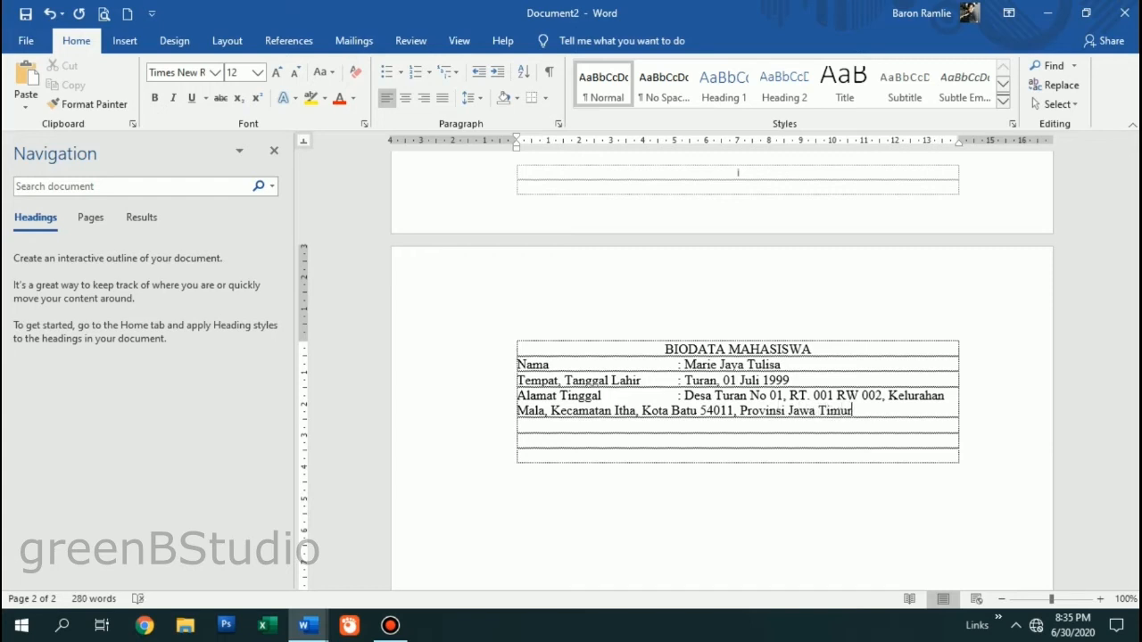
key(Return)
text(Agar)
text(ma)
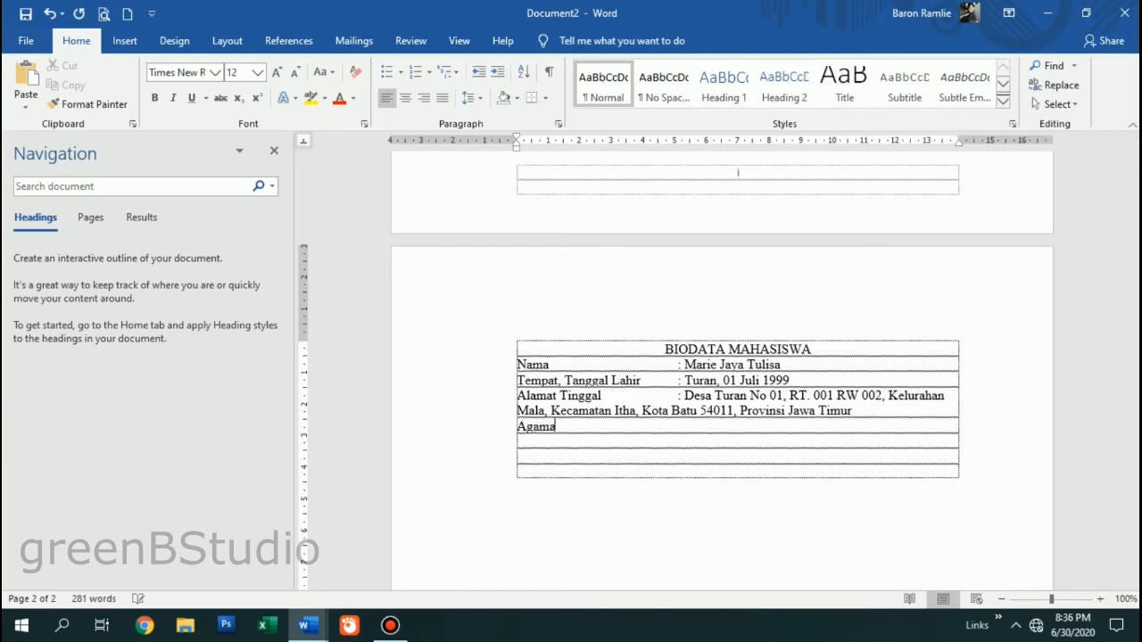
- Fill in Agama: Islam and Jenis Kelamin: Perempuan
key(Tab)
text(: Islam)
key(Return)
text(Jen)
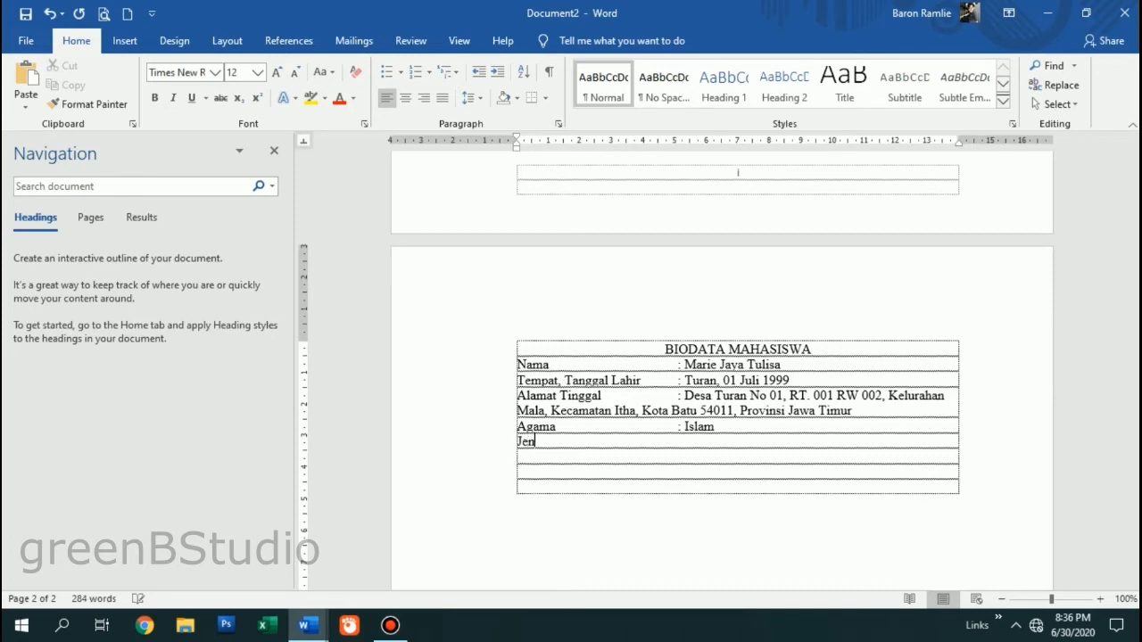
text(is Kelamin     : Perempuan)
key(Return)
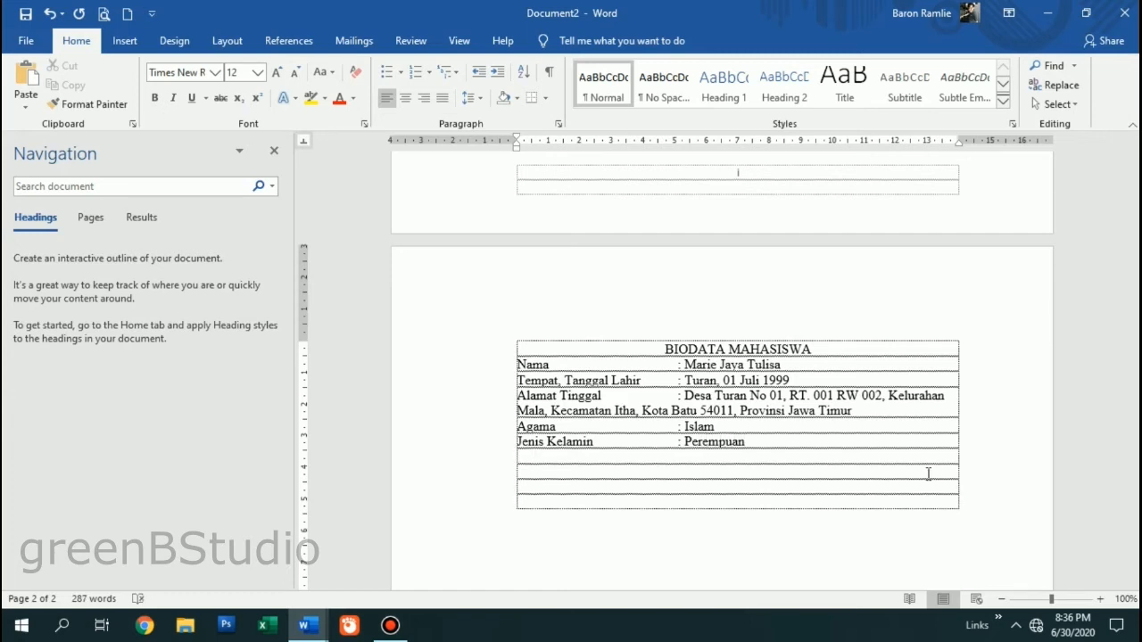
- Add an e-mail row with the student's address and a No Telepon row with the phone number
key(BackSpace)
key(BackSpace)
key(BackSpace)
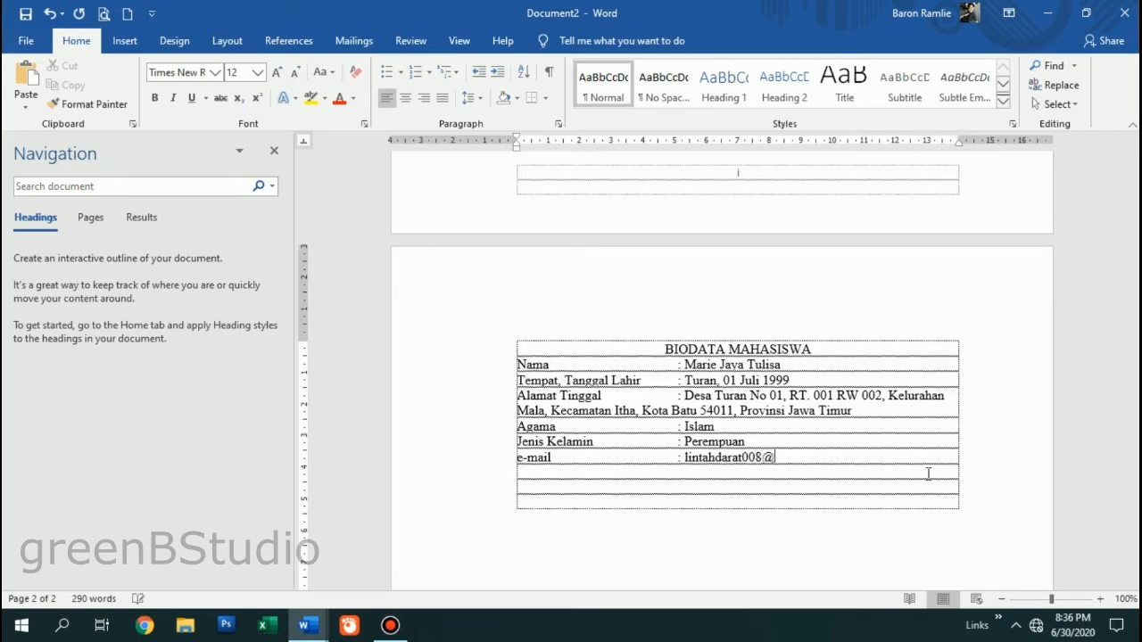
key(Return)
key(BackSpace)
key(BackSpace)
key(BackSpace)
key(BackSpace)
key(BackSpace)
key(BackSpace)
key(BackSpace)
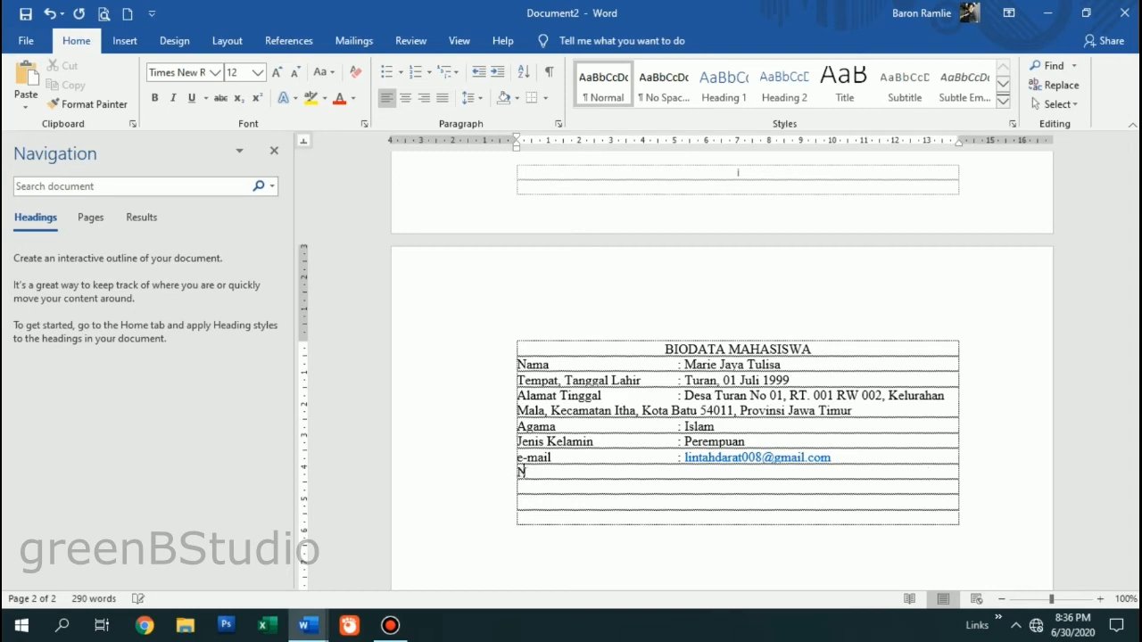
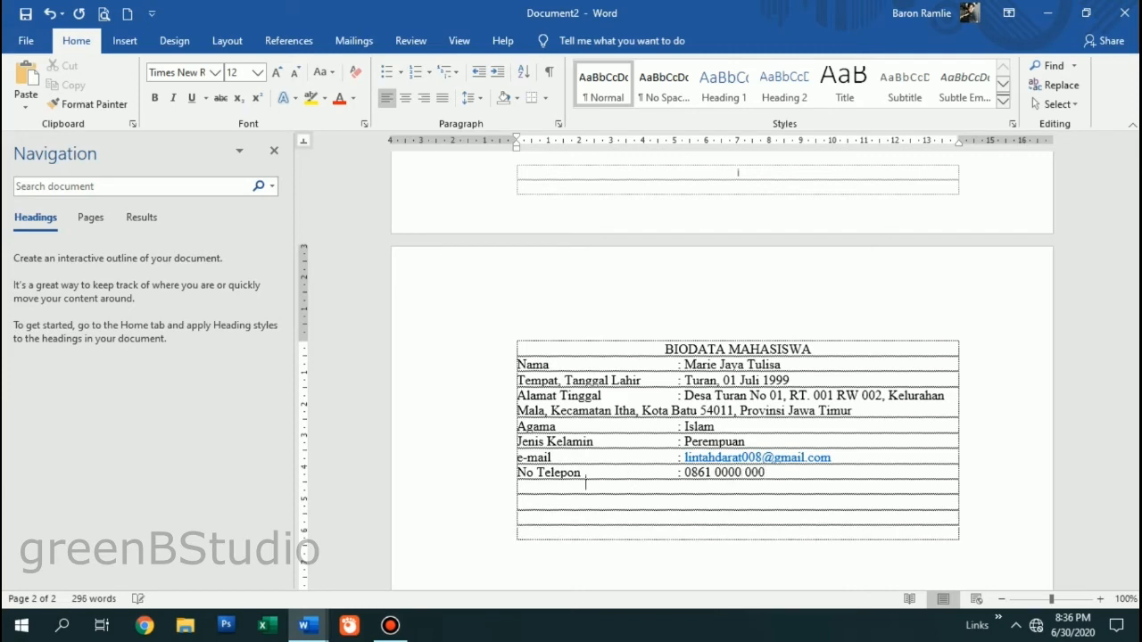
- Give the BIODATA MAHASISWA title Multiple line spacing at 3
scroll(660, 492, down, 3)
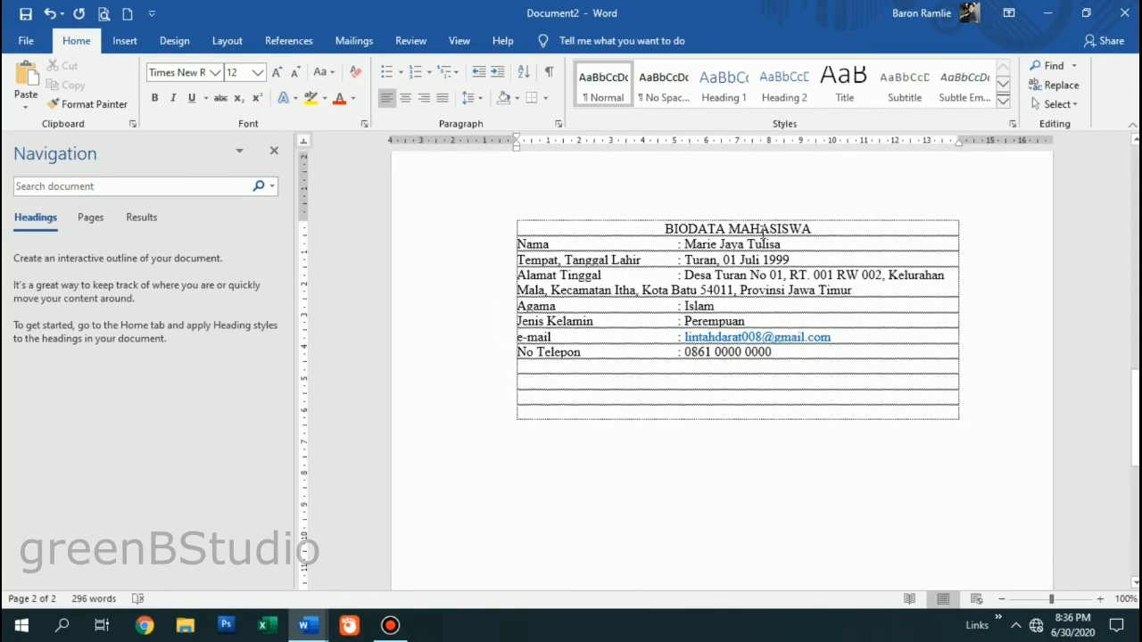
click(496, 228)
click(559, 126)
click(591, 337)
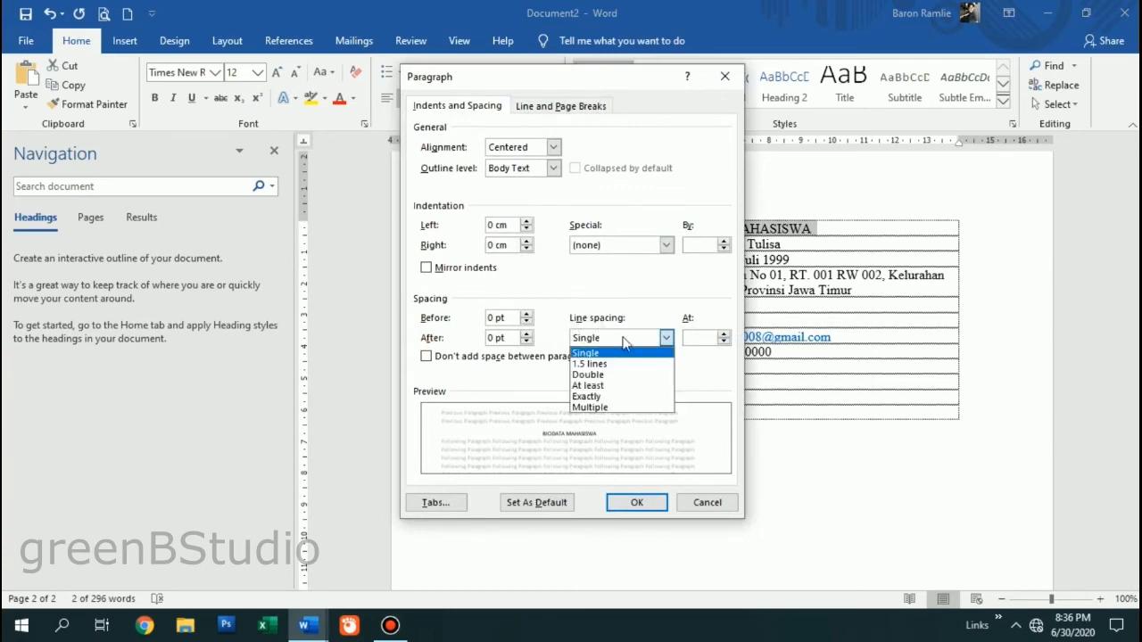
click(693, 338)
text(3)
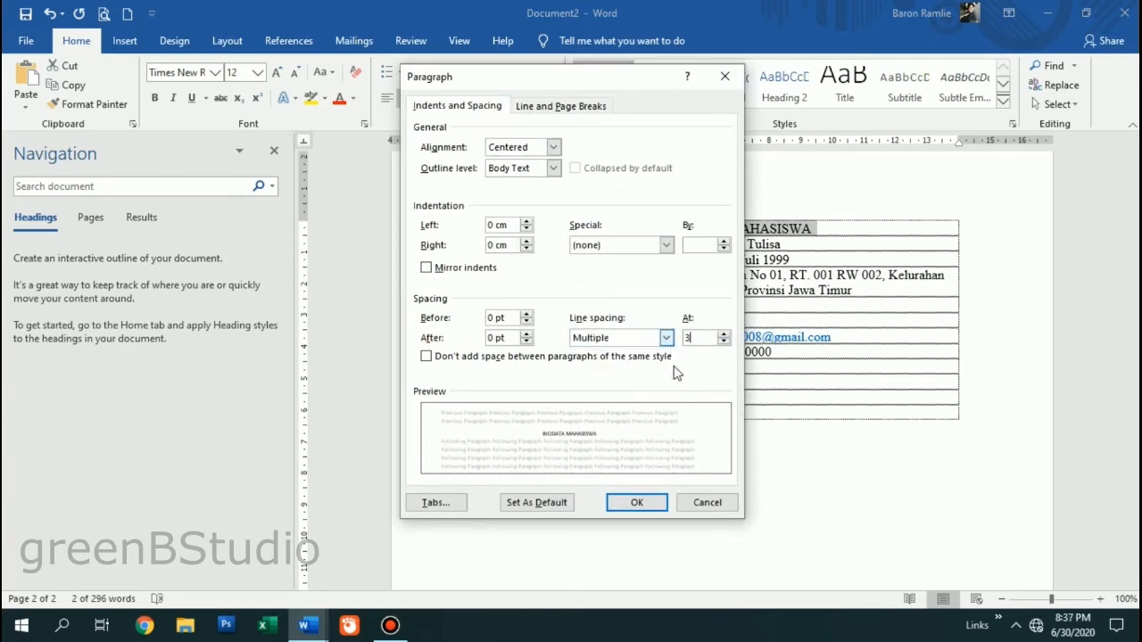
click(648, 509)
click(695, 336)
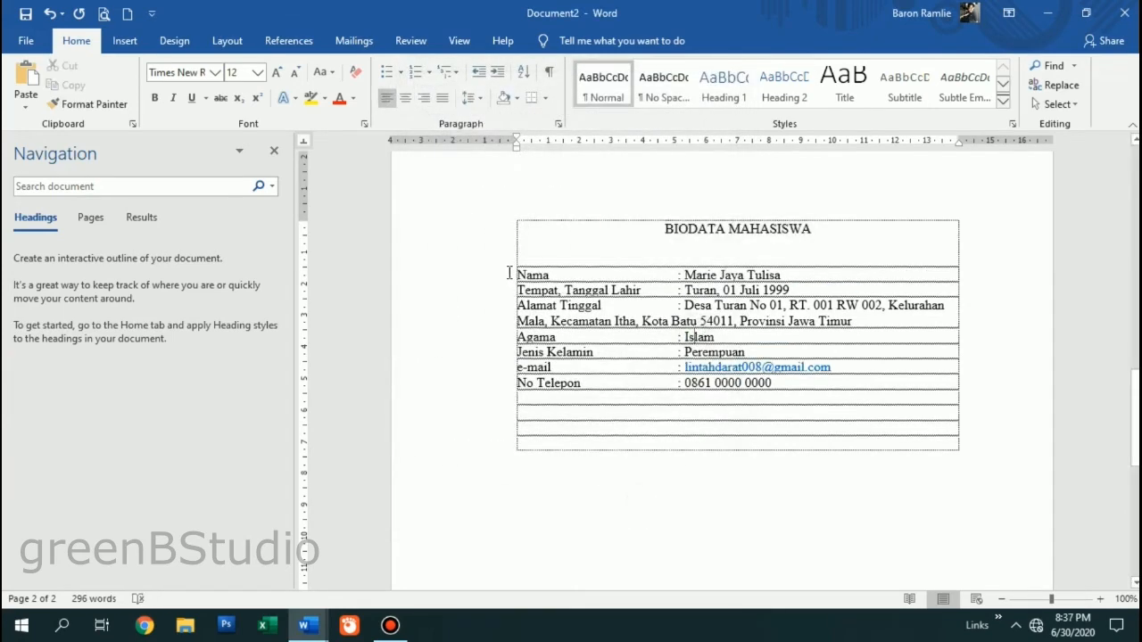
- Apply 1.5 line spacing to the Nama–No Telepon rows and break the address after Kelurahan
drag(491, 273, 500, 384)
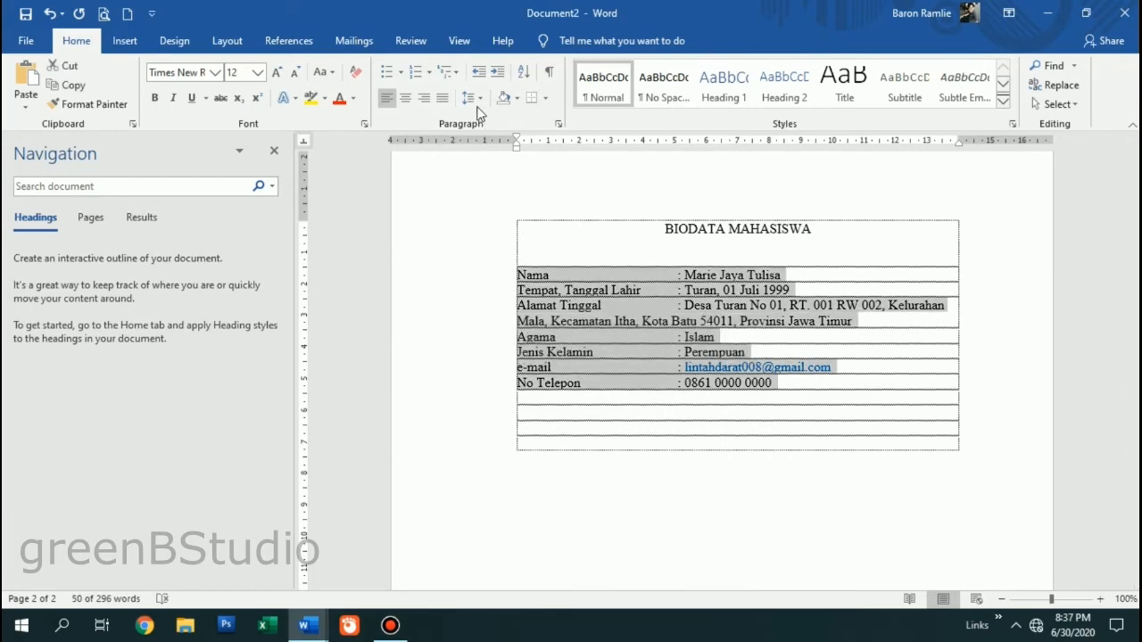
click(473, 98)
click(482, 162)
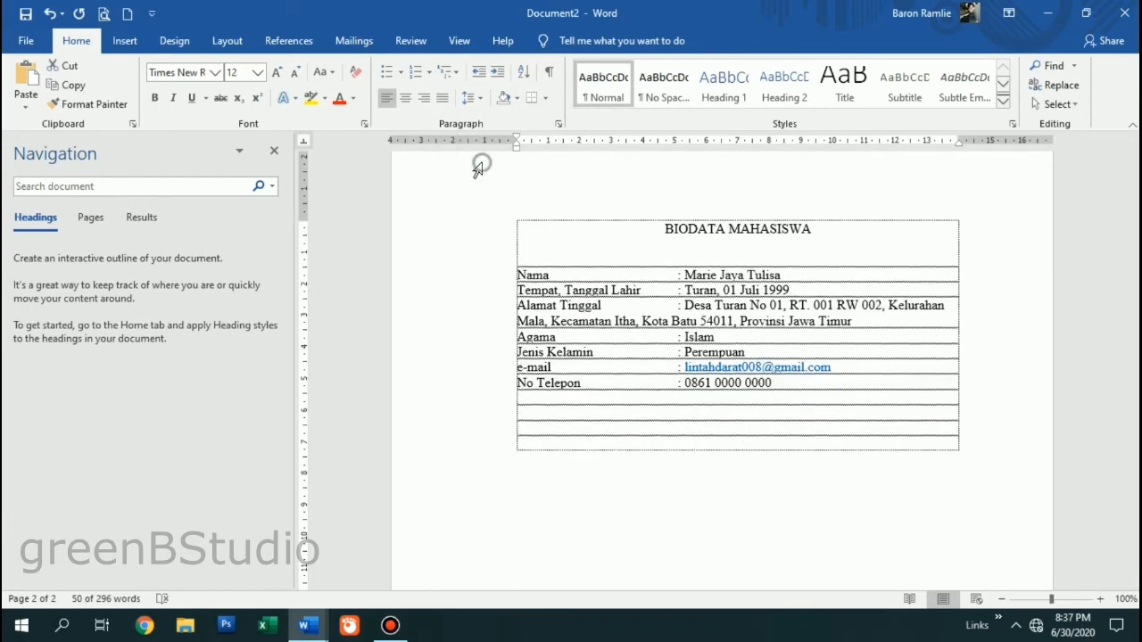
click(594, 475)
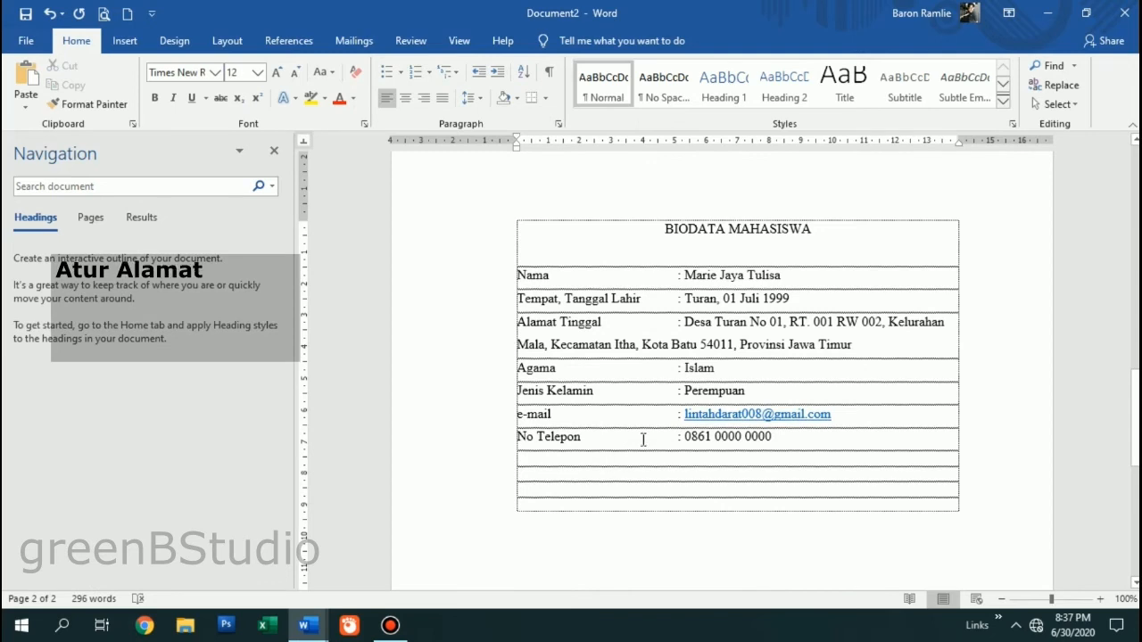
click(685, 325)
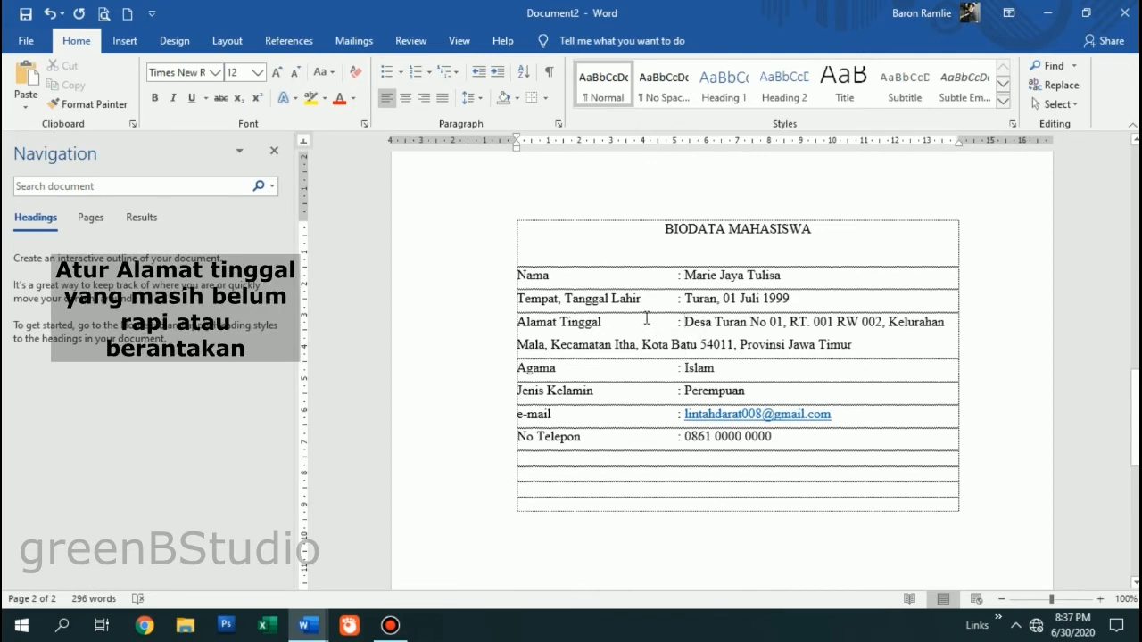
click(953, 320)
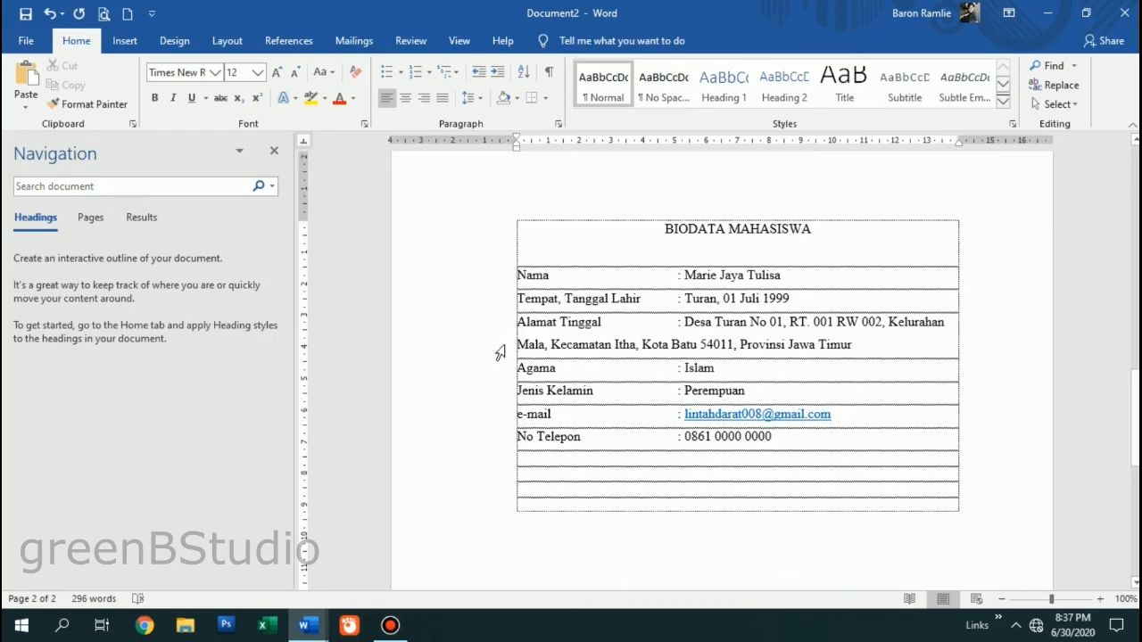
key(Return)
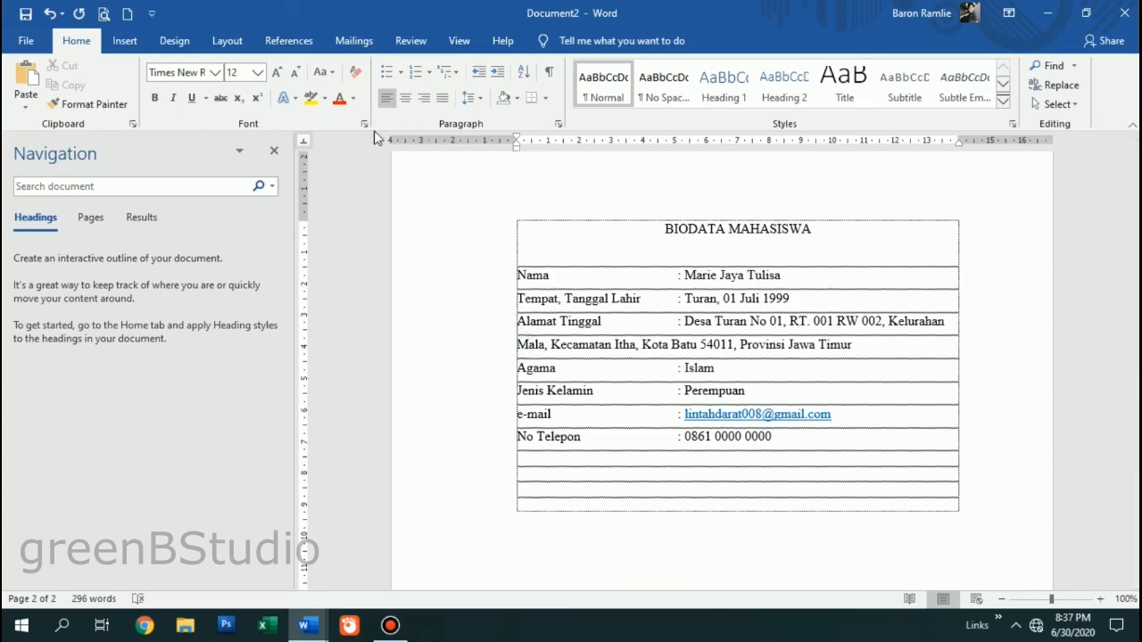
- Add a left tab stop at the address value column and indent the Mala line to it
click(303, 143)
drag(706, 145, 686, 144)
click(514, 348)
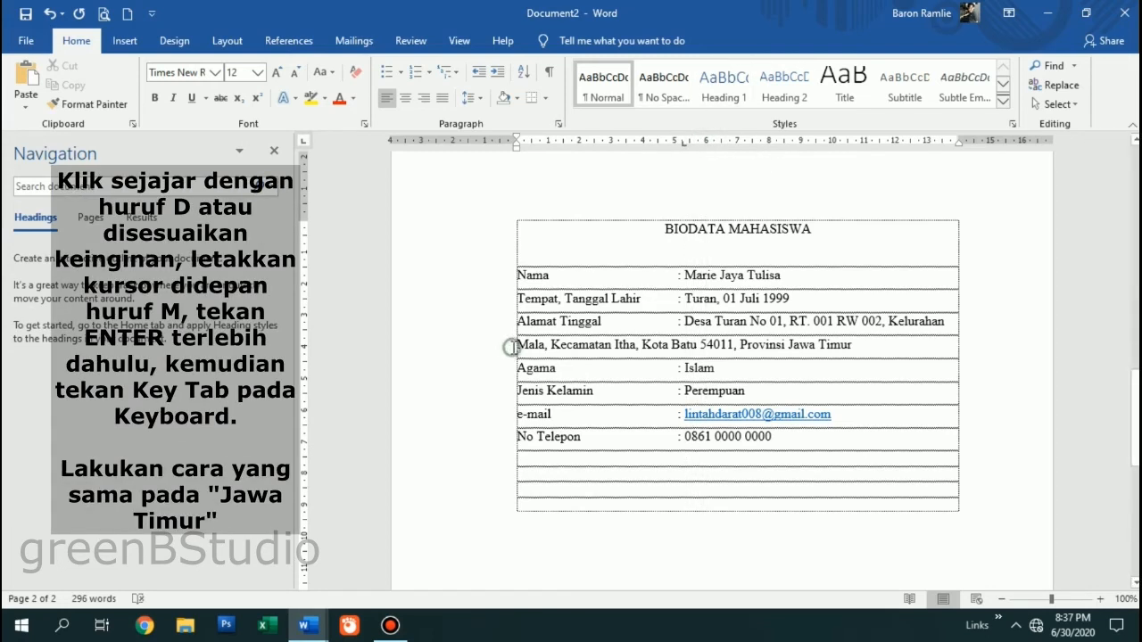
key(Tab)
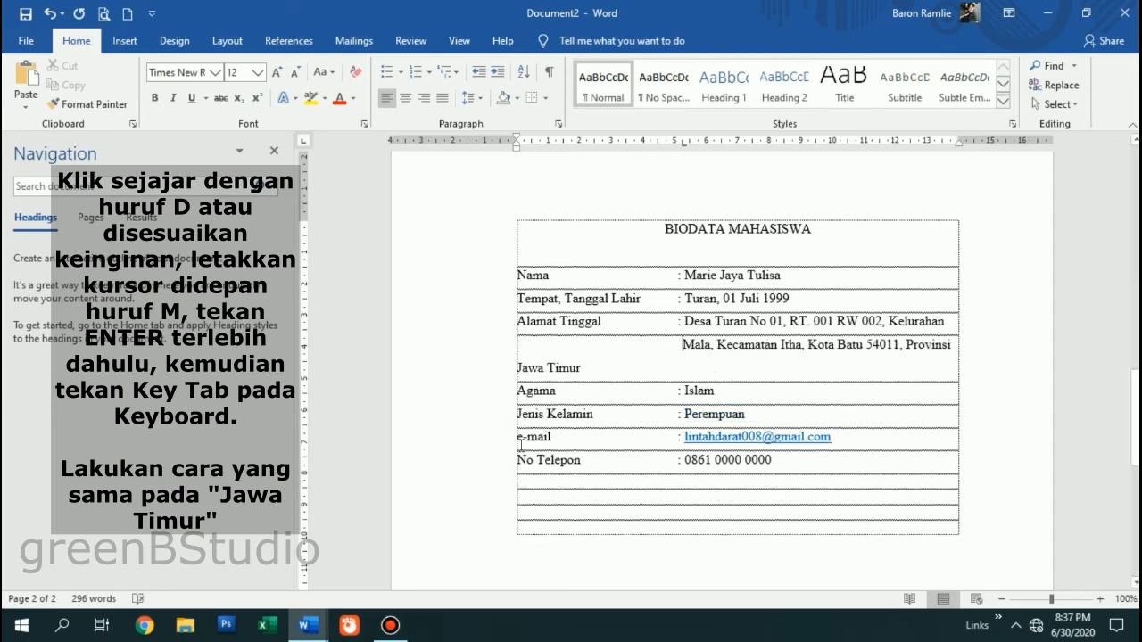
- Move Jawa Timur onto its own line aligned under the address, and bold the BIODATA MAHASISWA title
click(513, 369)
click(515, 370)
key(Return)
key(Tab)
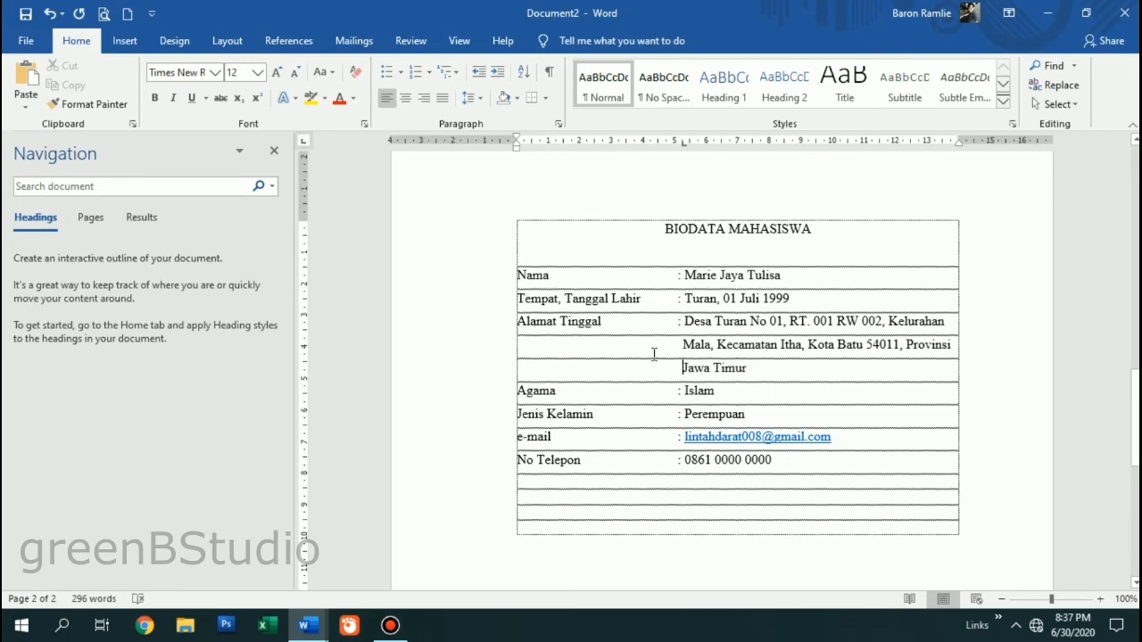
click(489, 229)
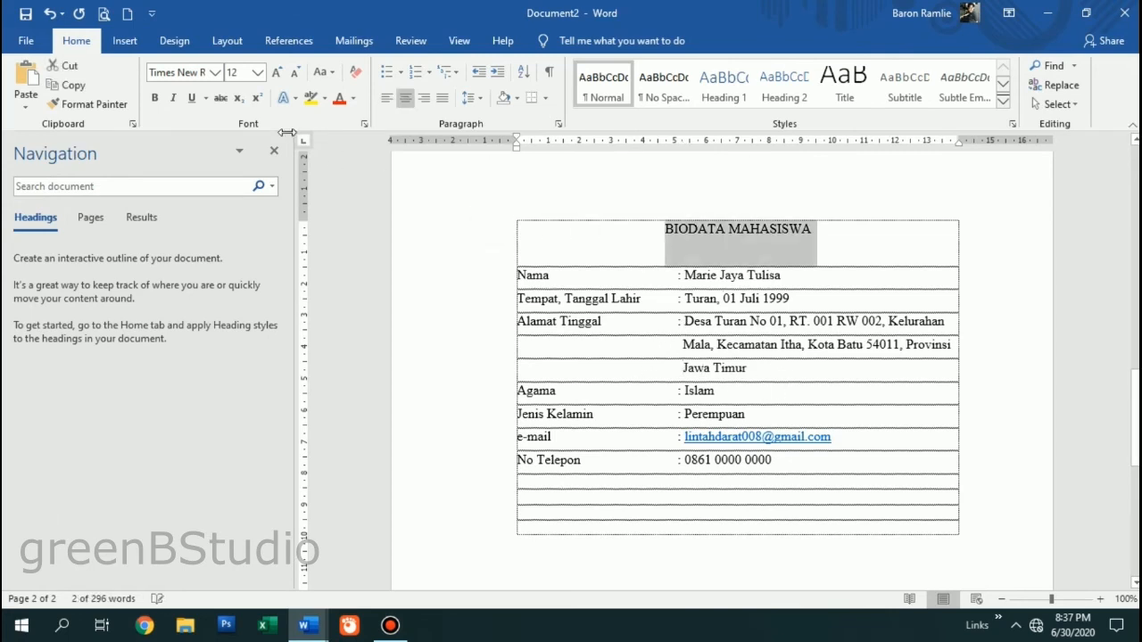
key(ctrl+b)
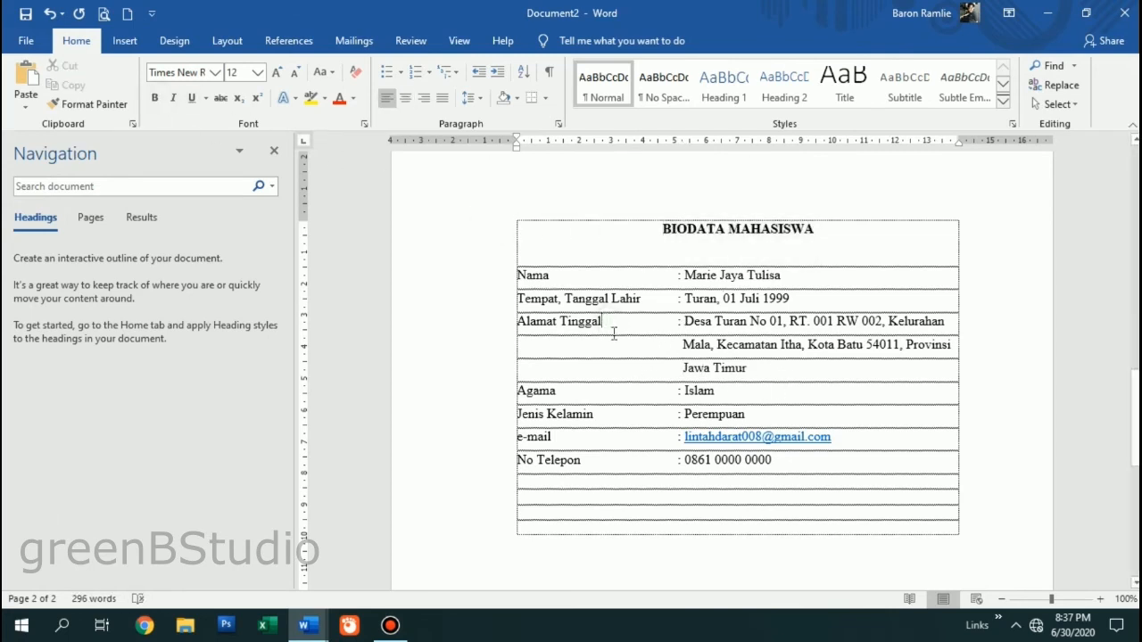
scroll(614, 333, down, 10)
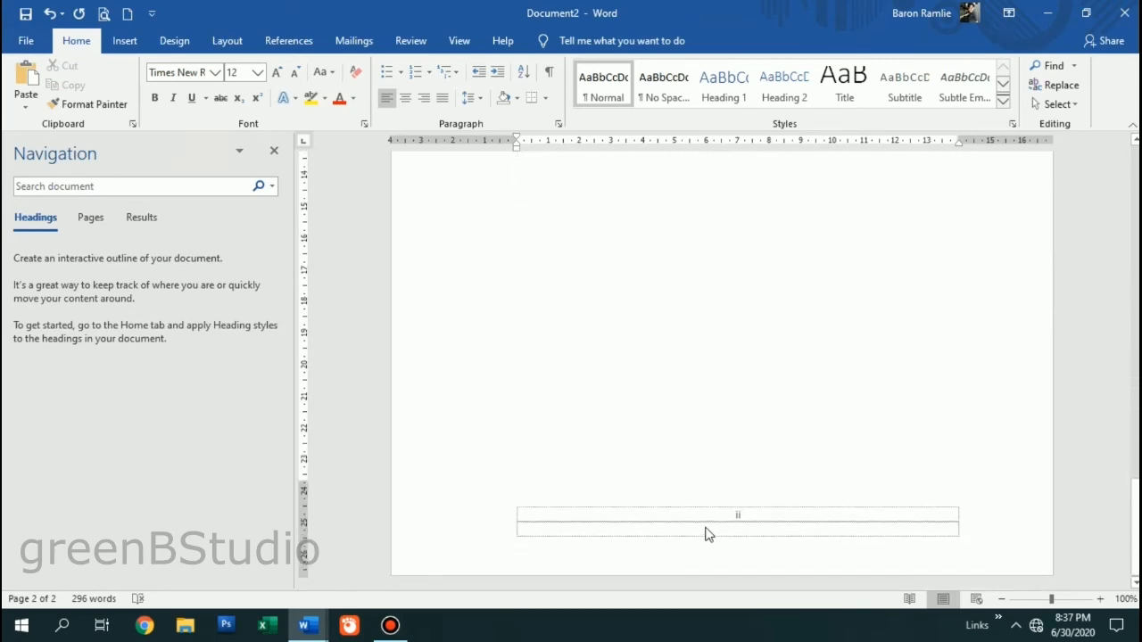
scroll(707, 525, up, 10)
scroll(707, 512, down, 3)
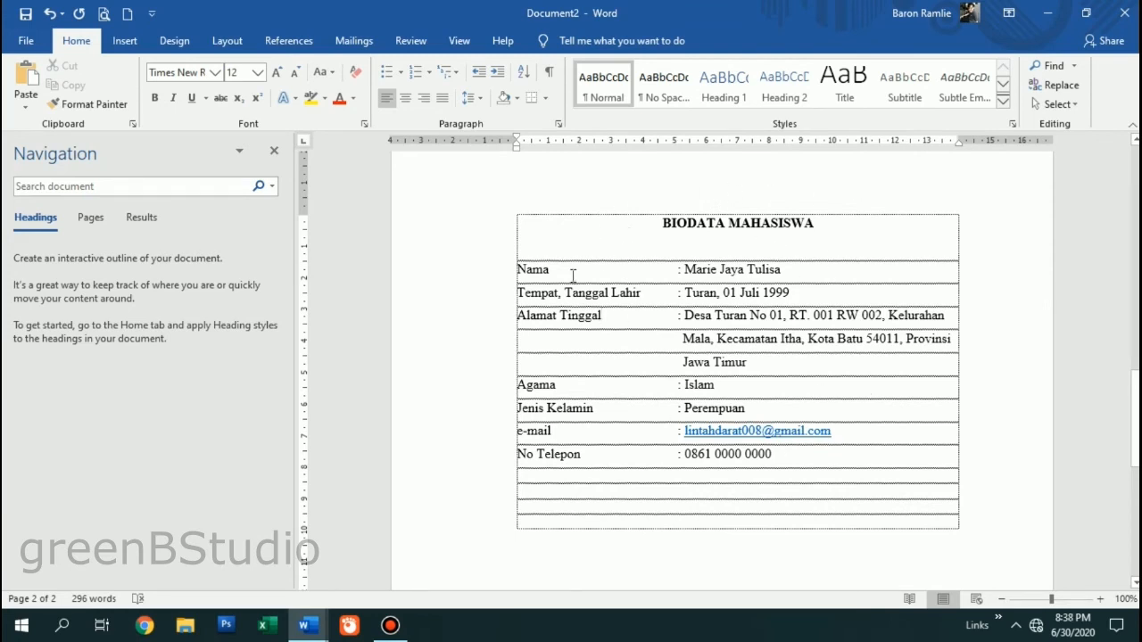
scroll(576, 282, up, 15)
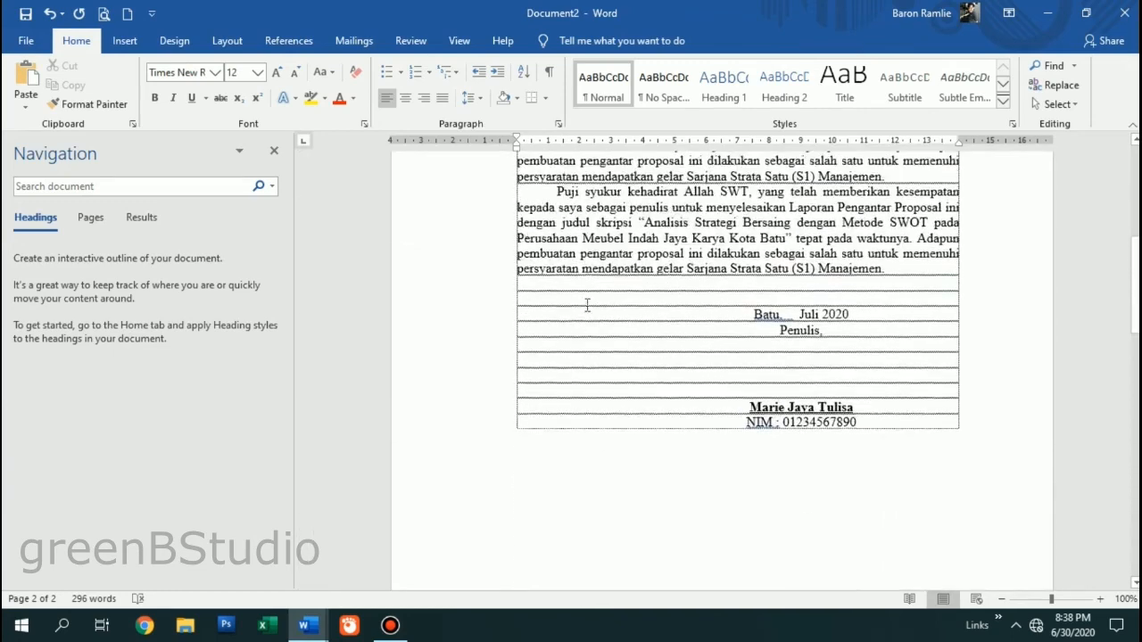
scroll(607, 308, up, 5)
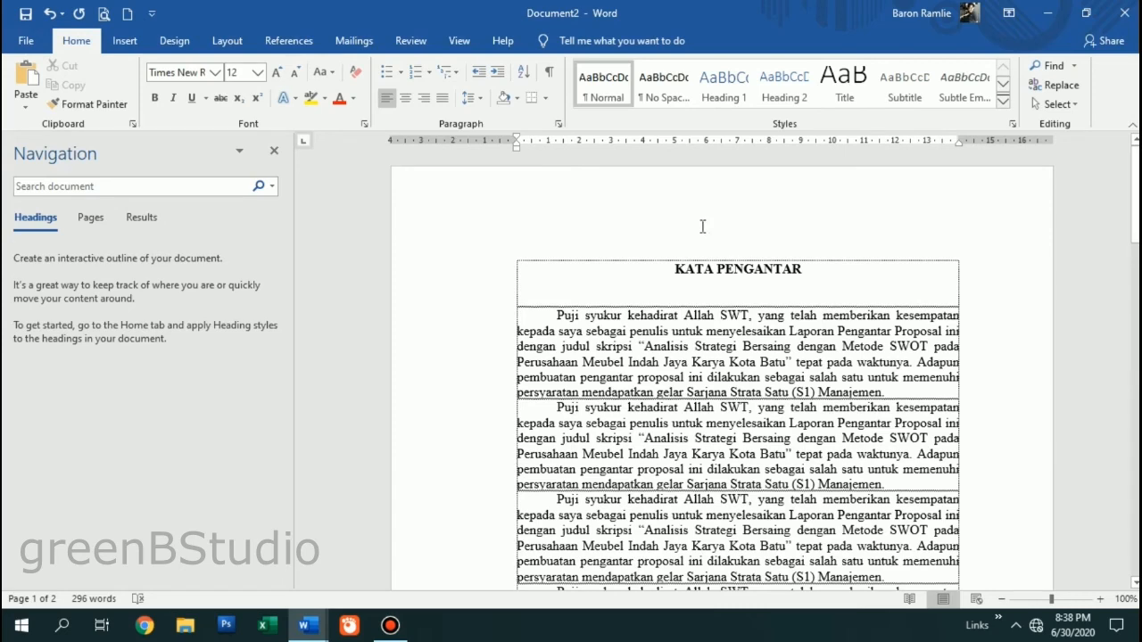
scroll(758, 332, down, 20)
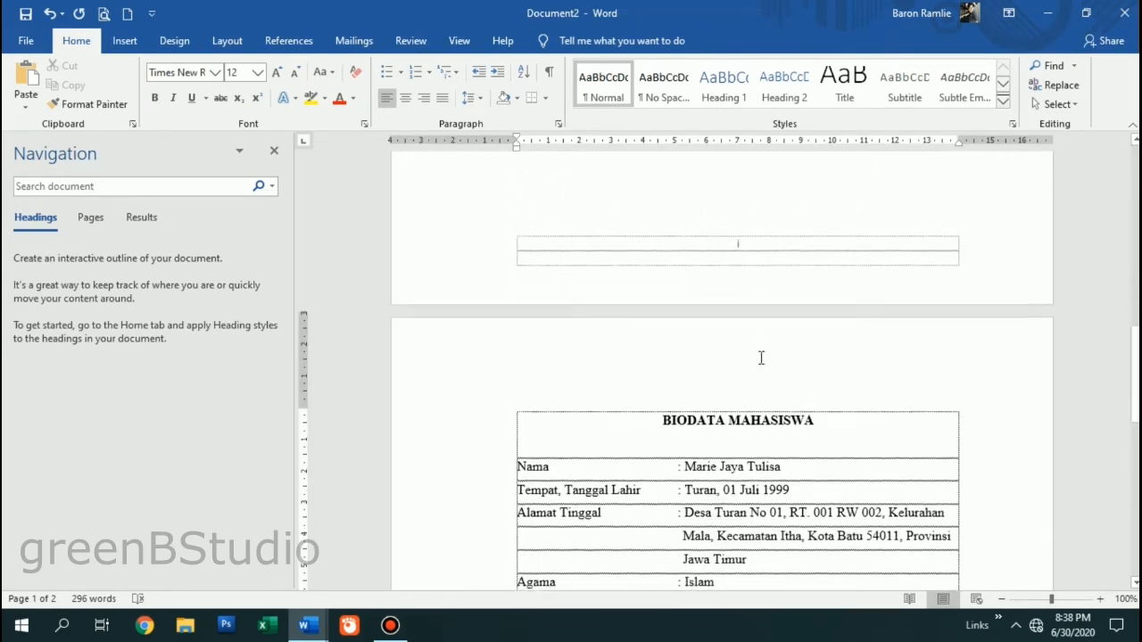
scroll(758, 362, down, 10)
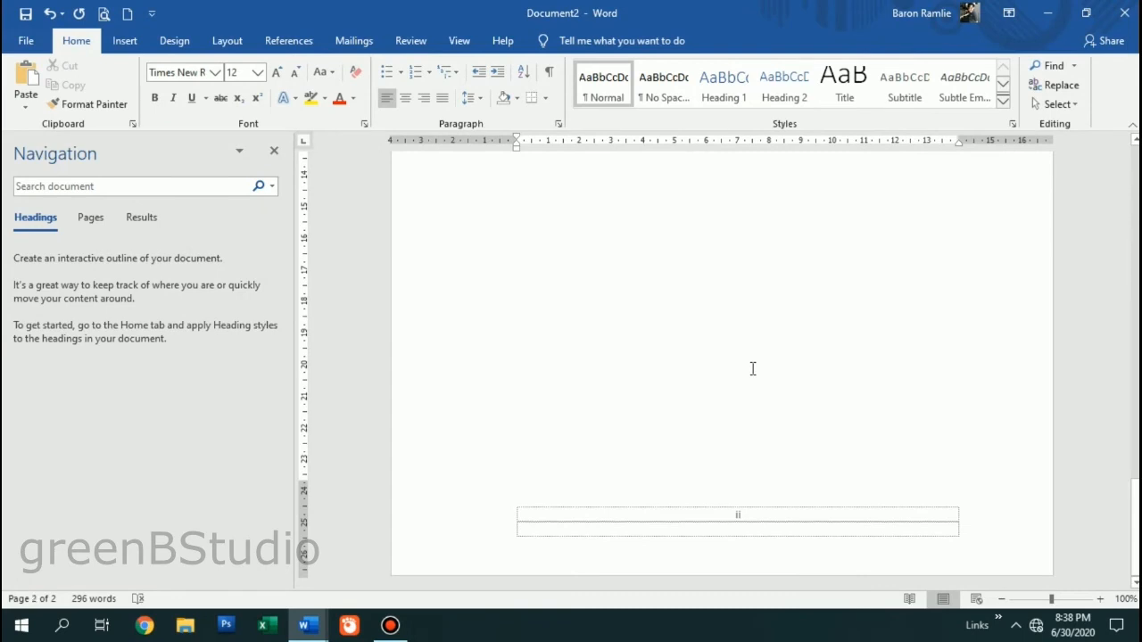
scroll(753, 369, up, 12)
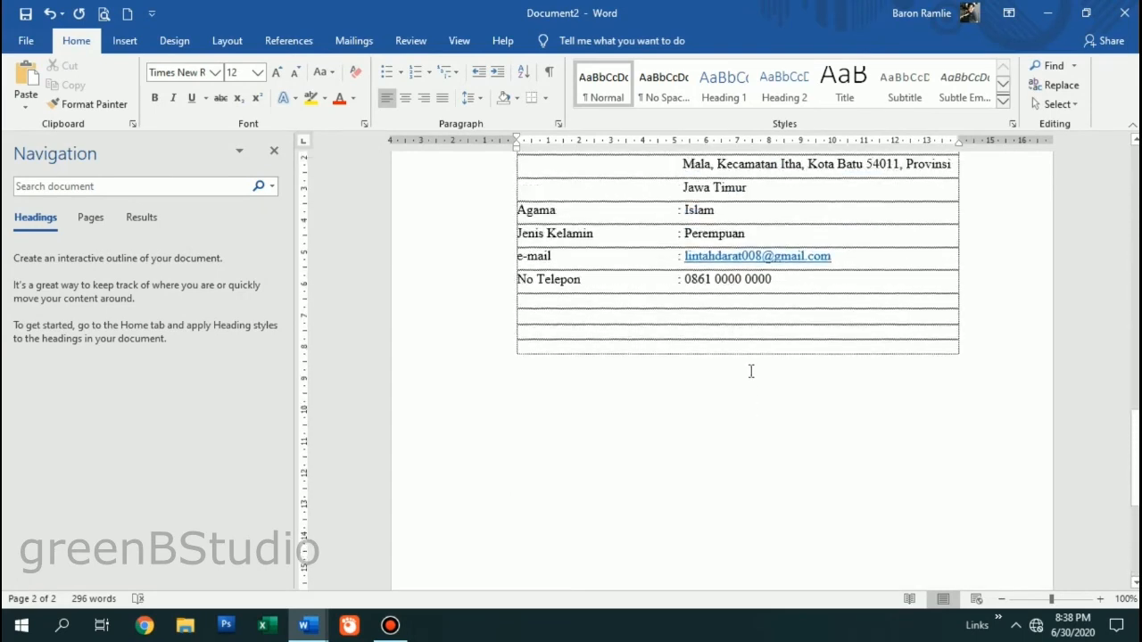
scroll(750, 375, down, 2)
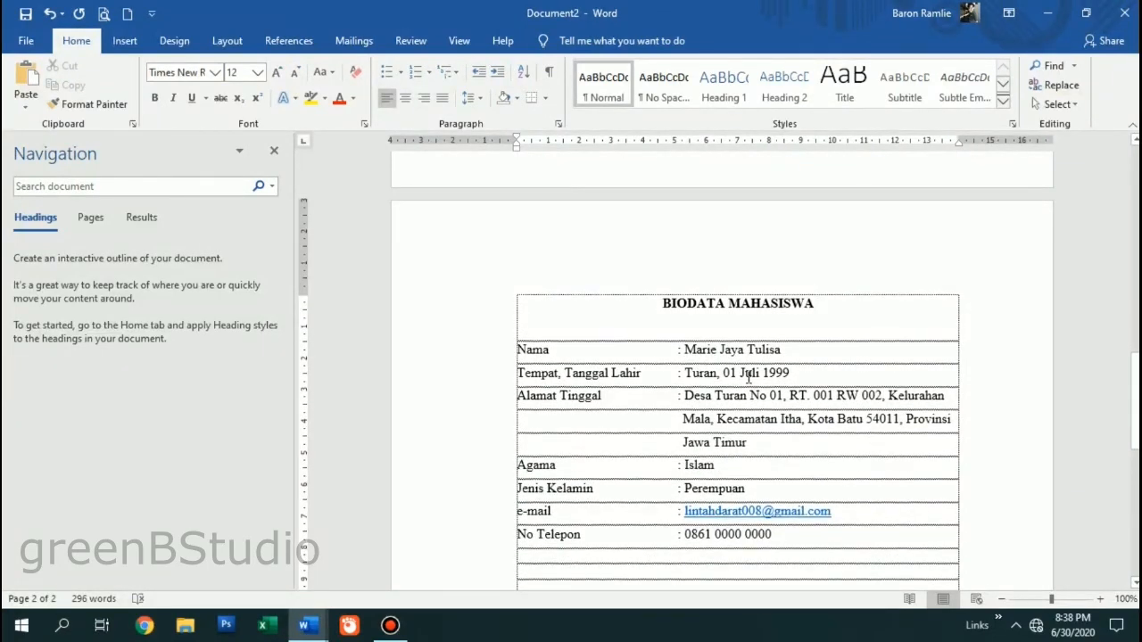
scroll(749, 377, down, 6)
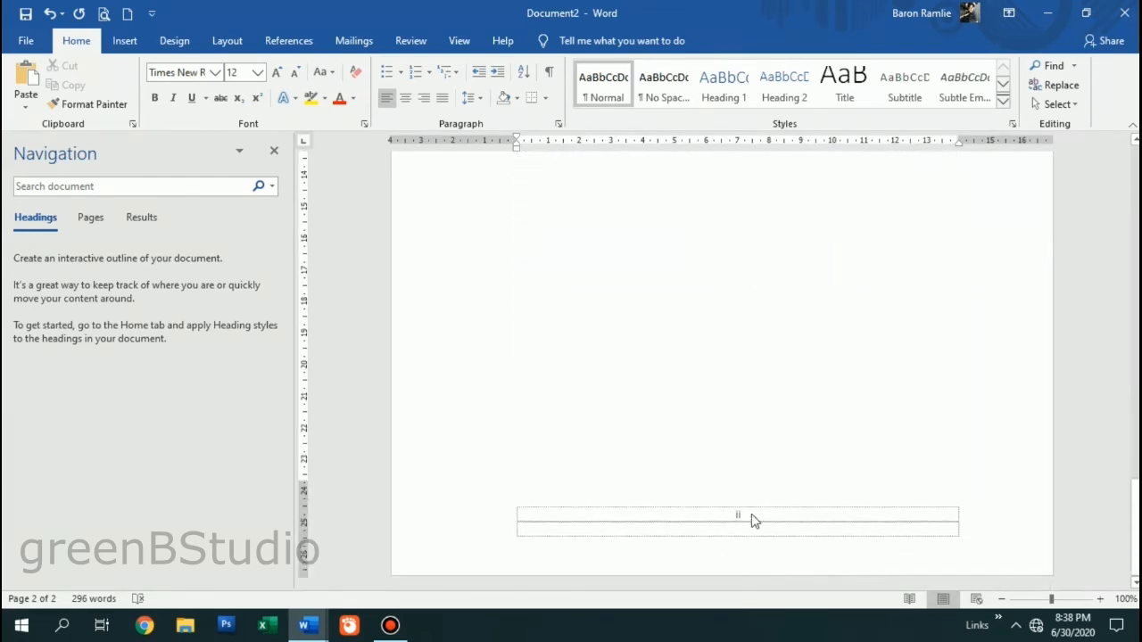
- Open page 2's footer and format its page number as 1, 2, 3 starting at 1
double_click(750, 517)
right_click(736, 515)
click(775, 490)
click(571, 214)
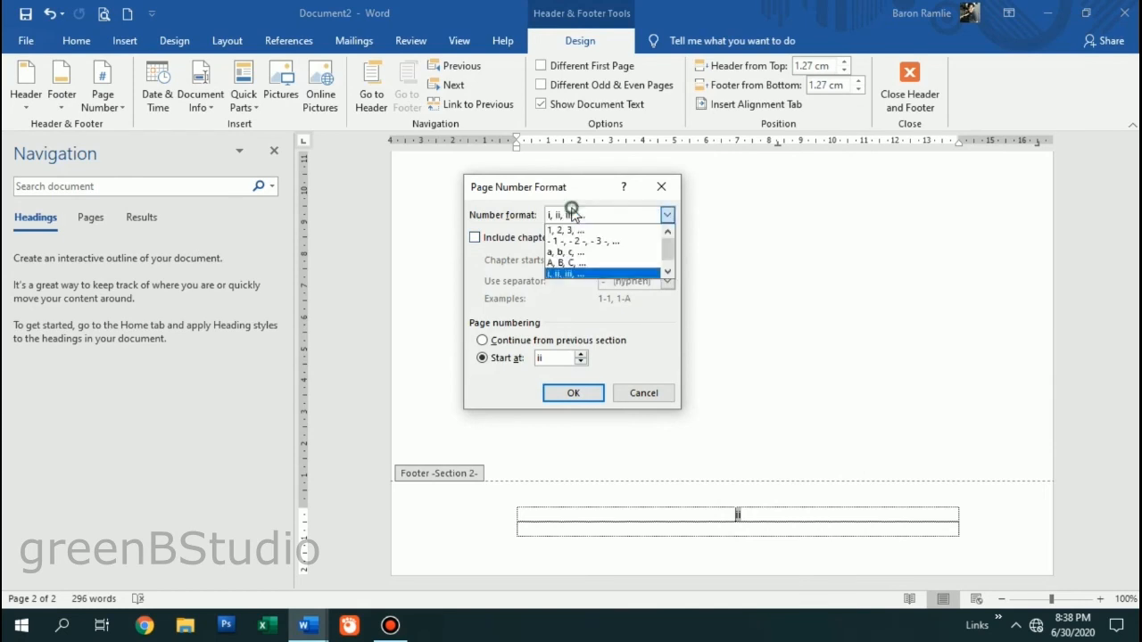
click(576, 226)
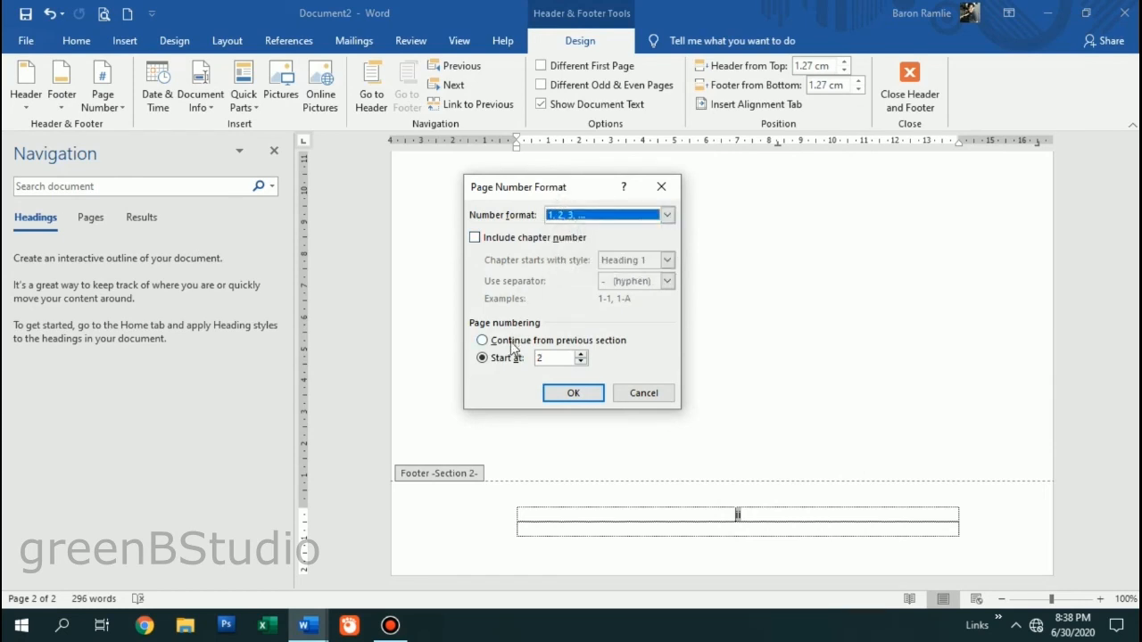
click(581, 362)
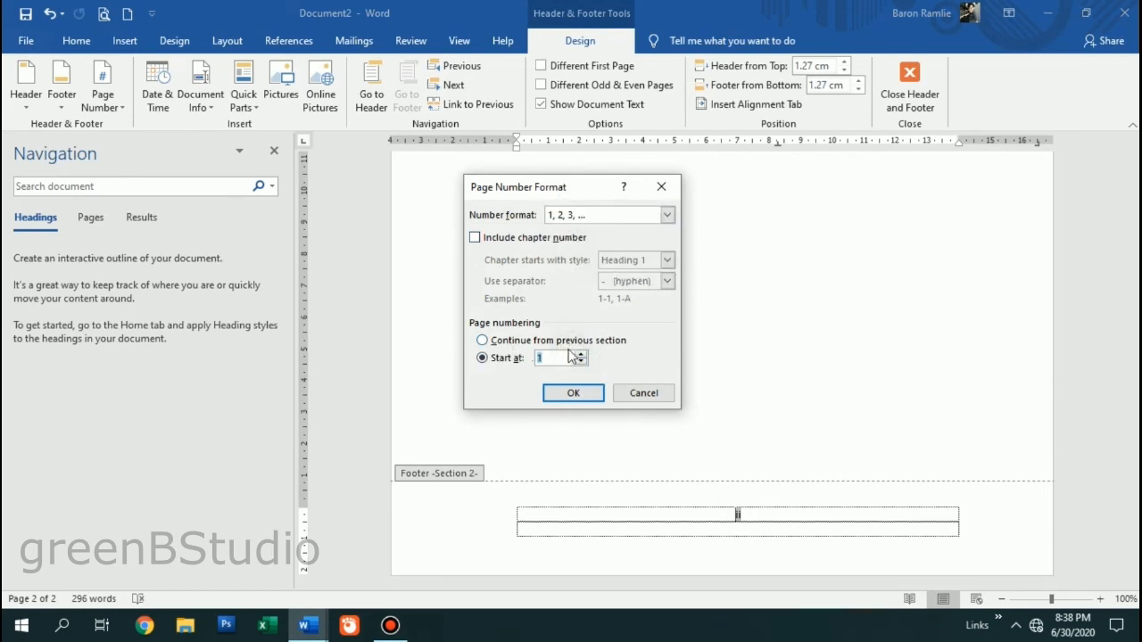
click(563, 395)
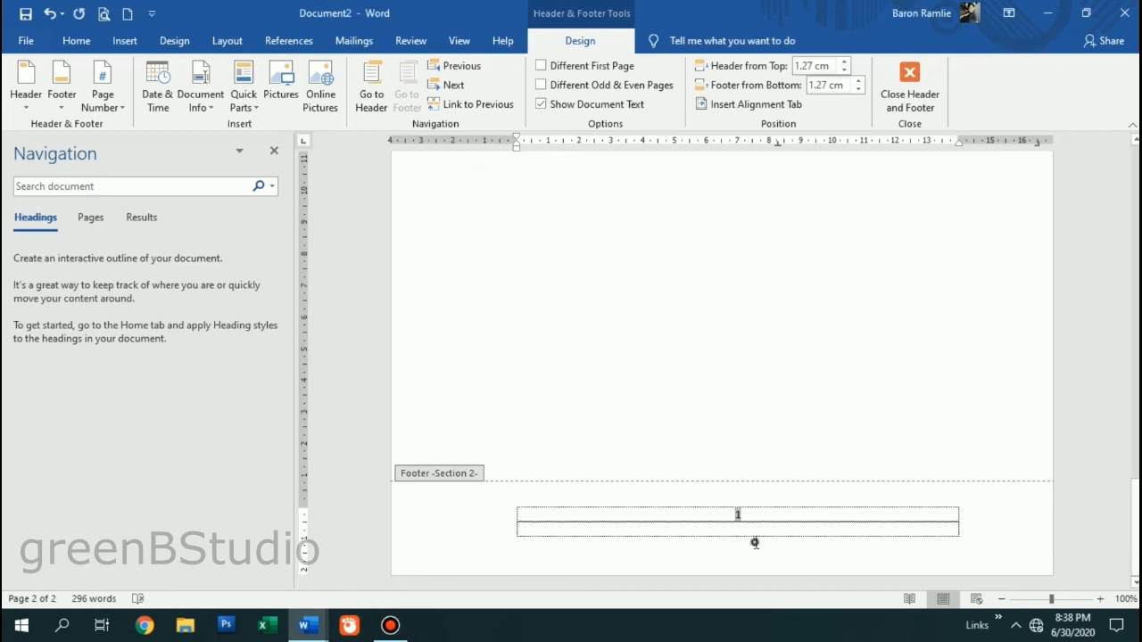
scroll(658, 444, down, 5)
scroll(659, 443, up, 5)
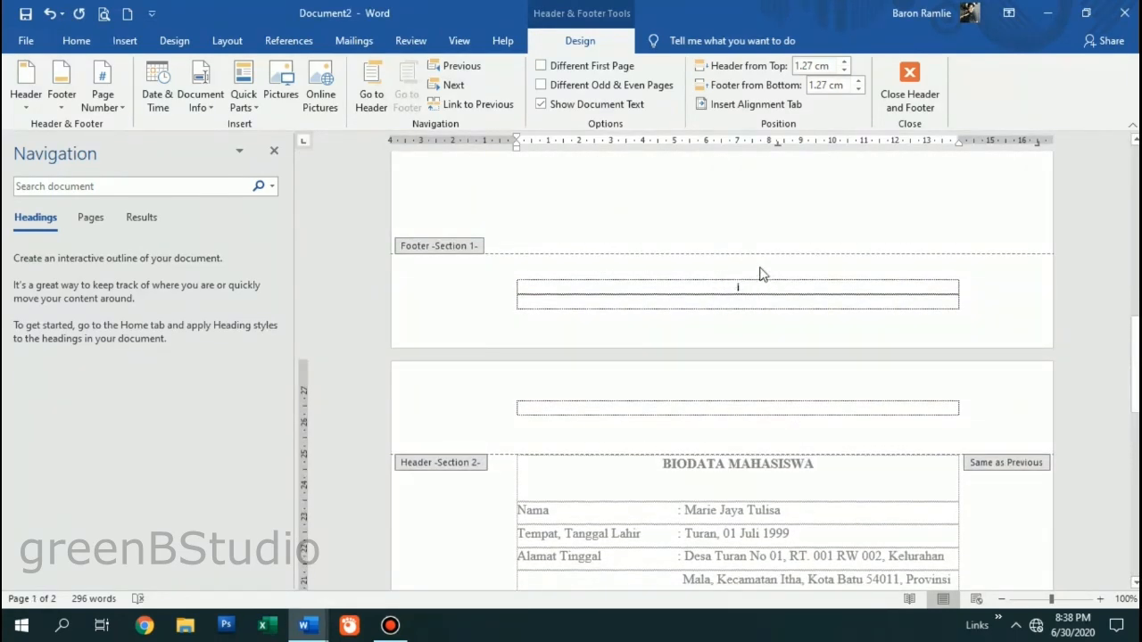
scroll(798, 491, down, 4)
scroll(799, 522, down, 8)
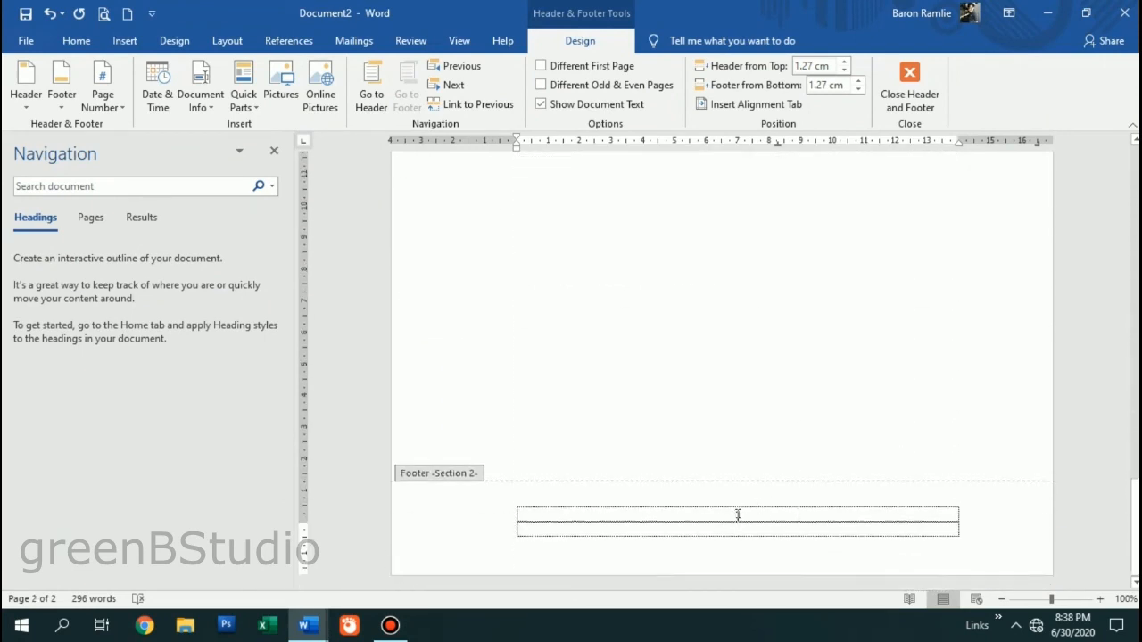
- Reformat the footer page number as roman numerals i, ii, iii starting at ii
right_click(738, 515)
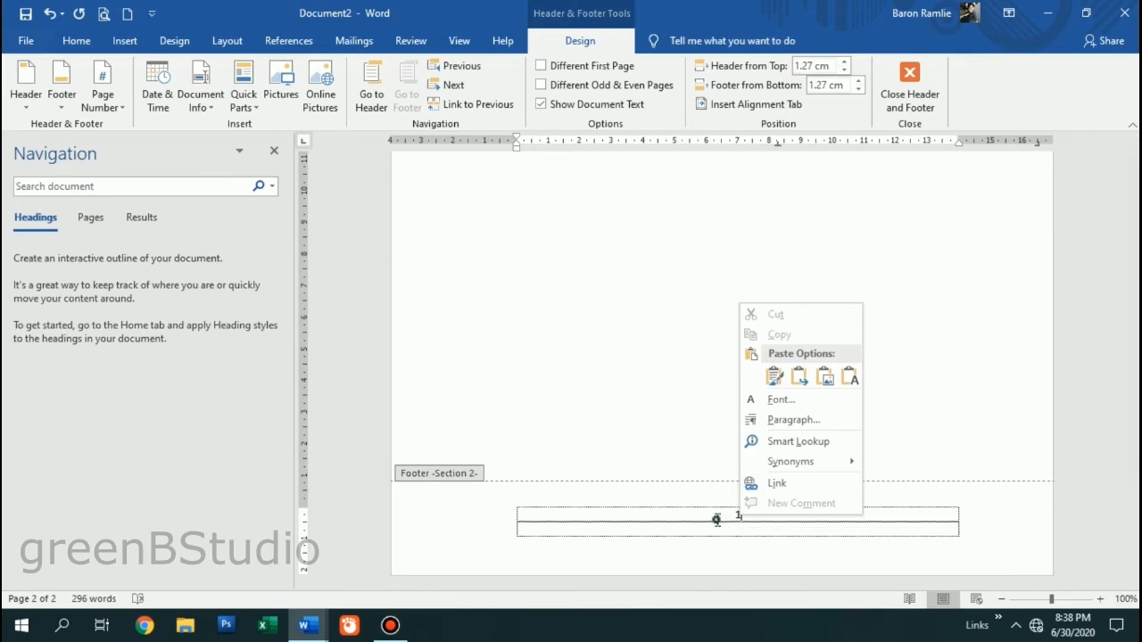
click(737, 513)
right_click(737, 515)
click(786, 480)
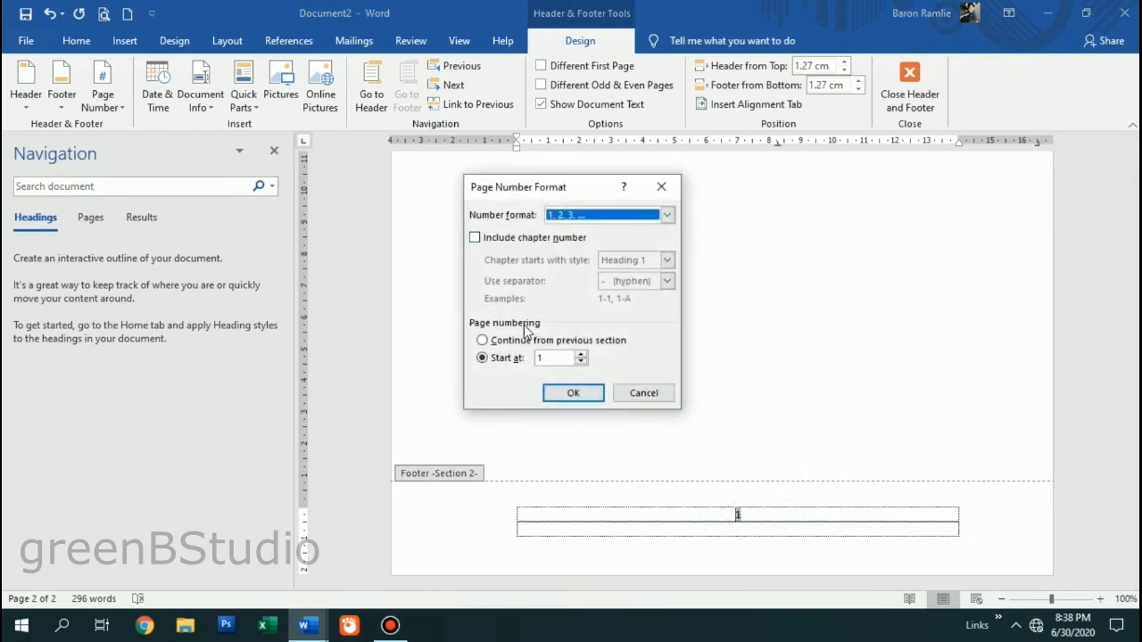
click(667, 215)
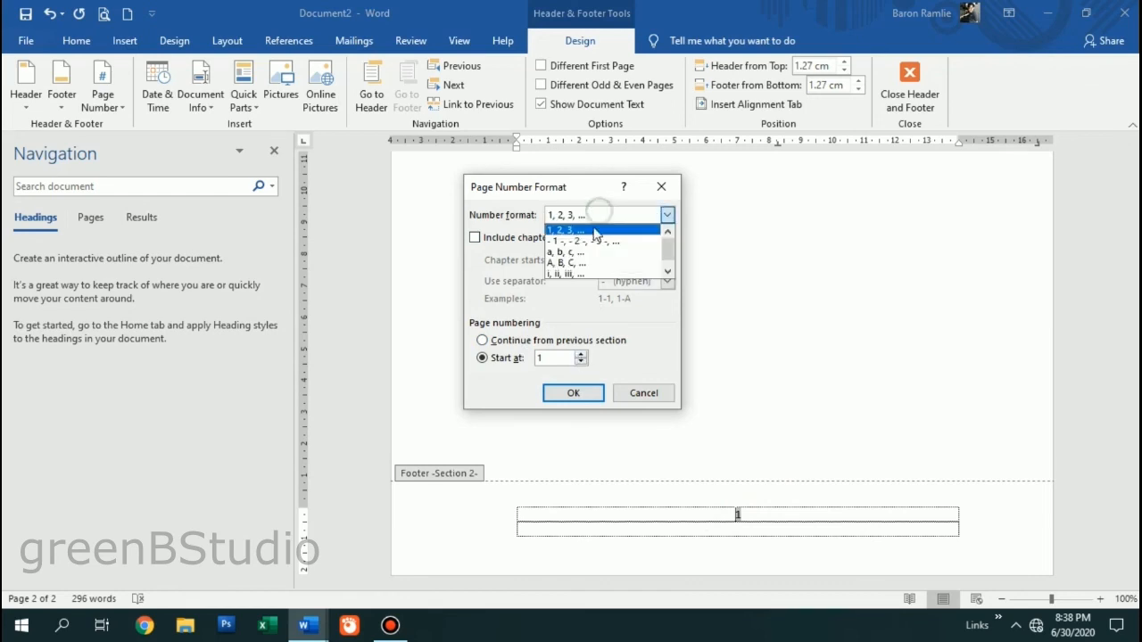
click(586, 273)
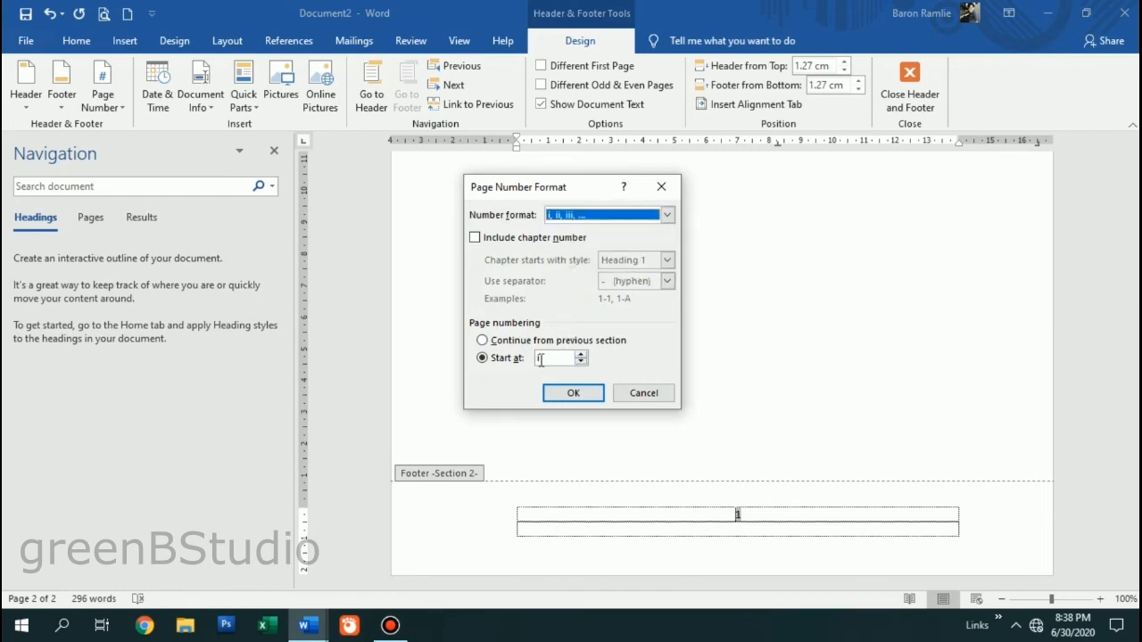
click(581, 354)
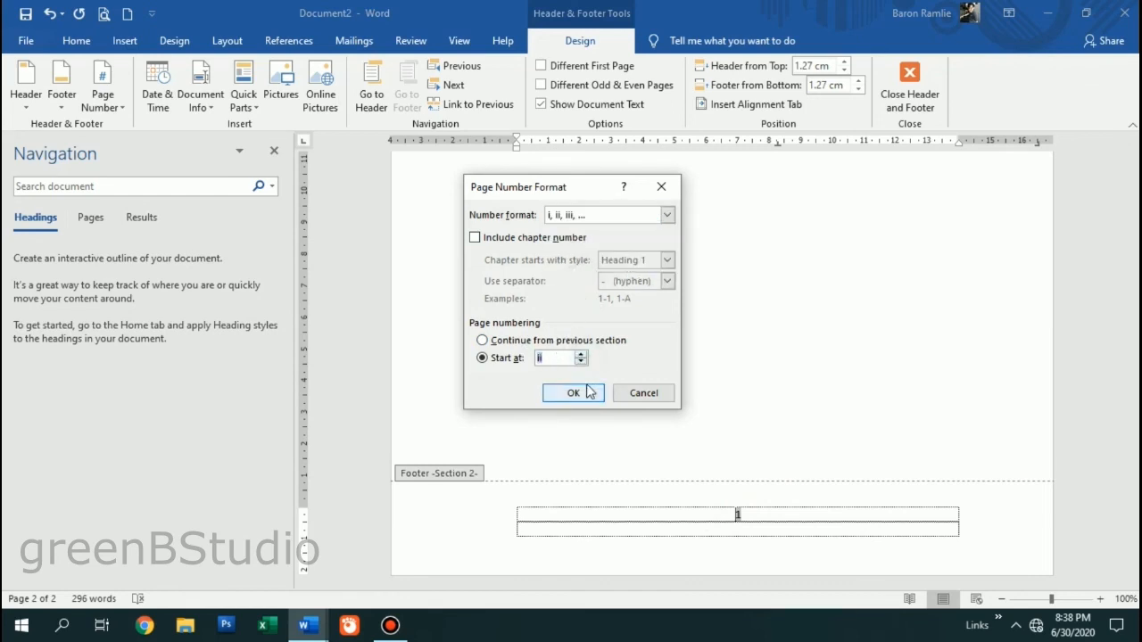
click(574, 392)
scroll(655, 431, up, 8)
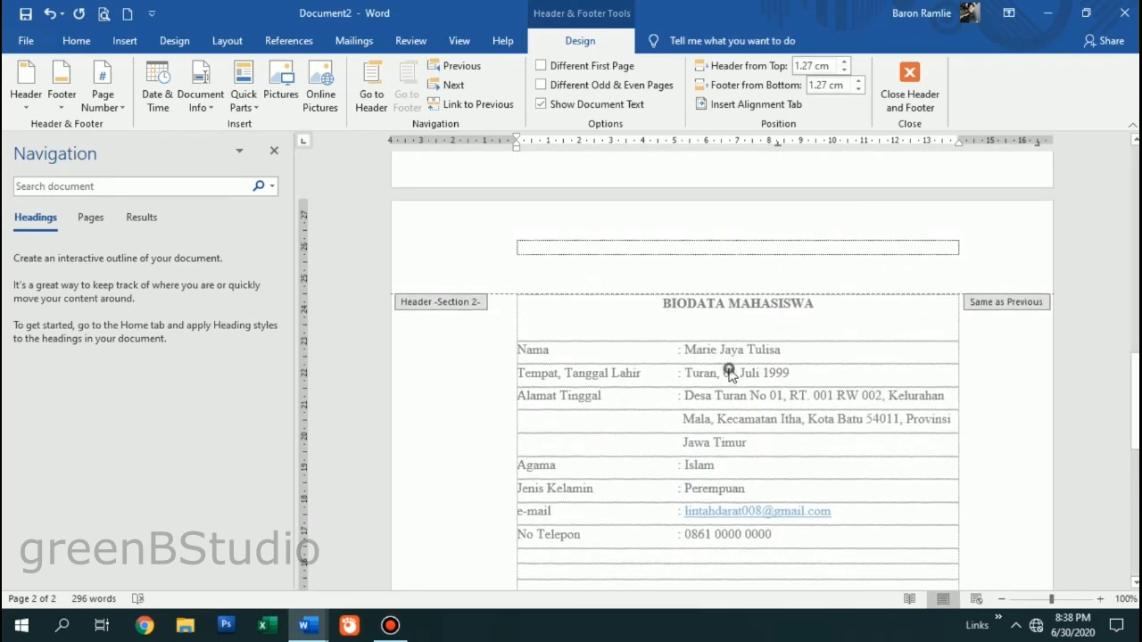
- Exit footer editing, hide the navigation pane, and show both pages side by side with Multiple Pages
double_click(729, 373)
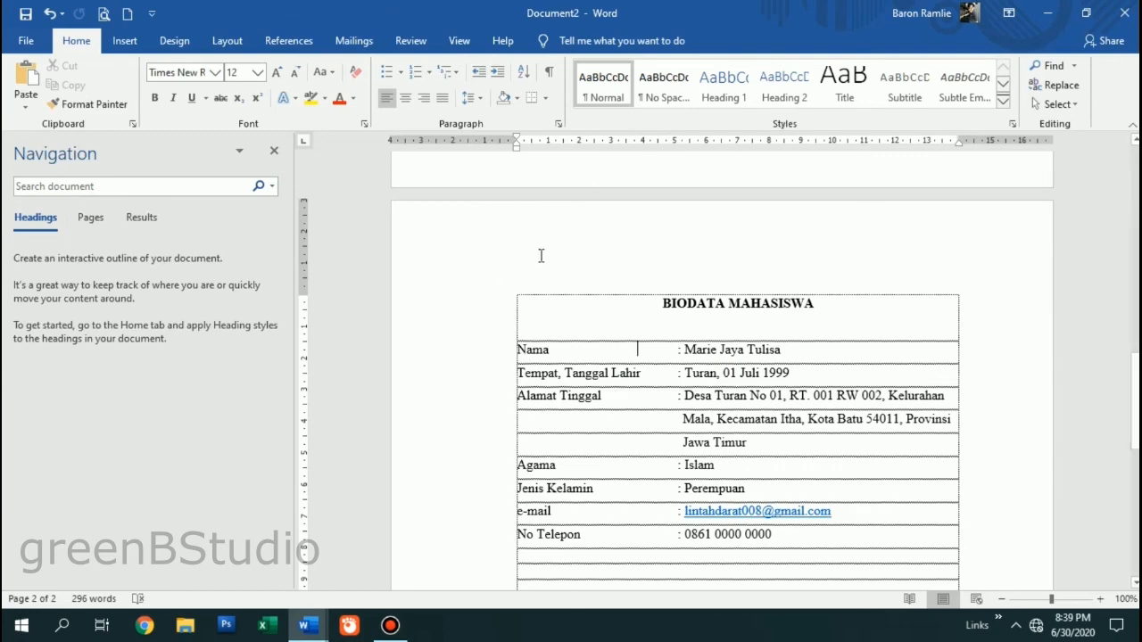
scroll(599, 357, up, 18)
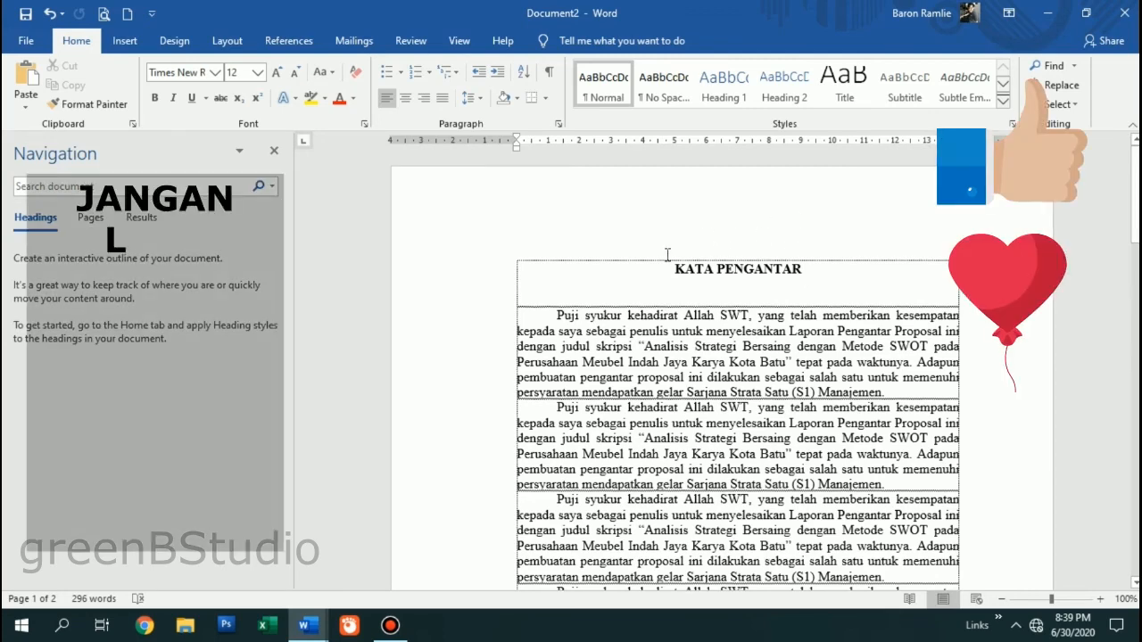
click(278, 154)
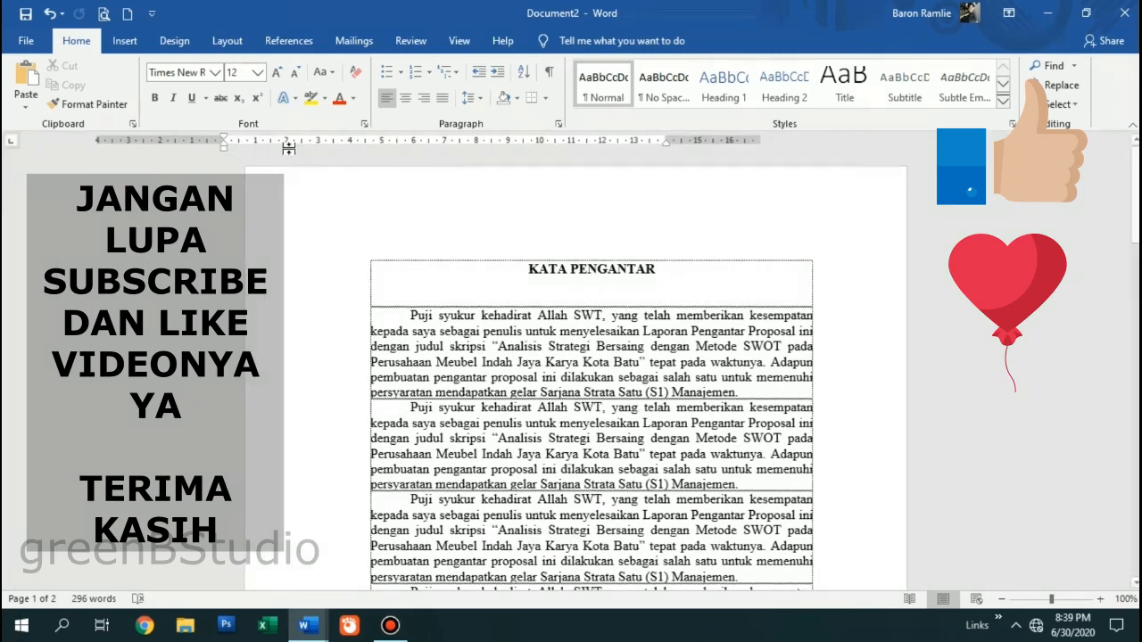
click(458, 44)
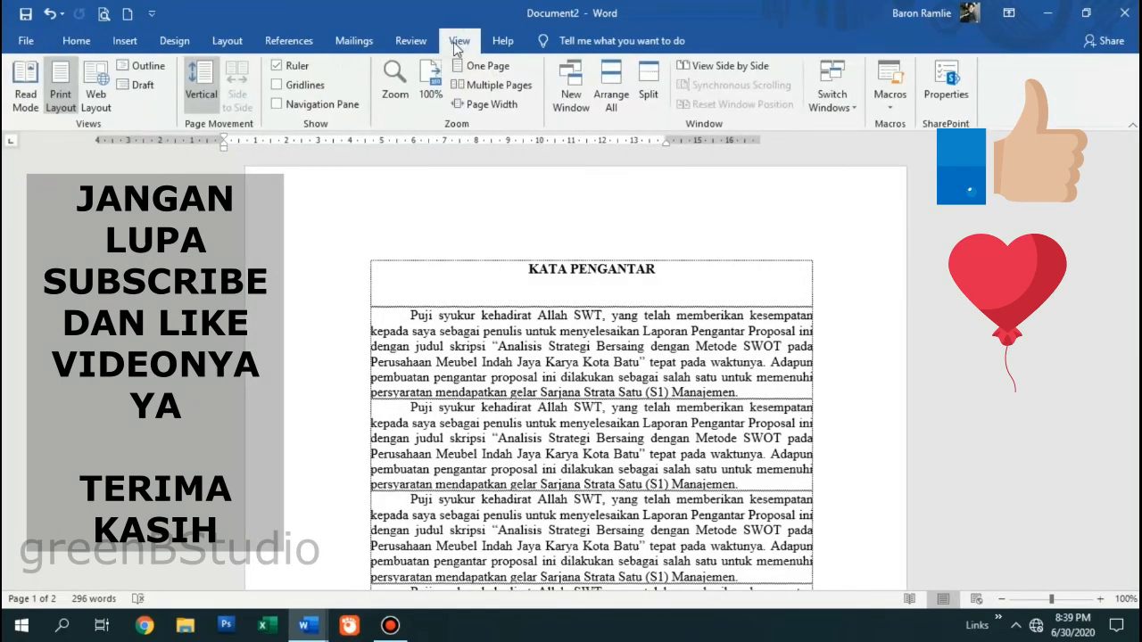
click(482, 85)
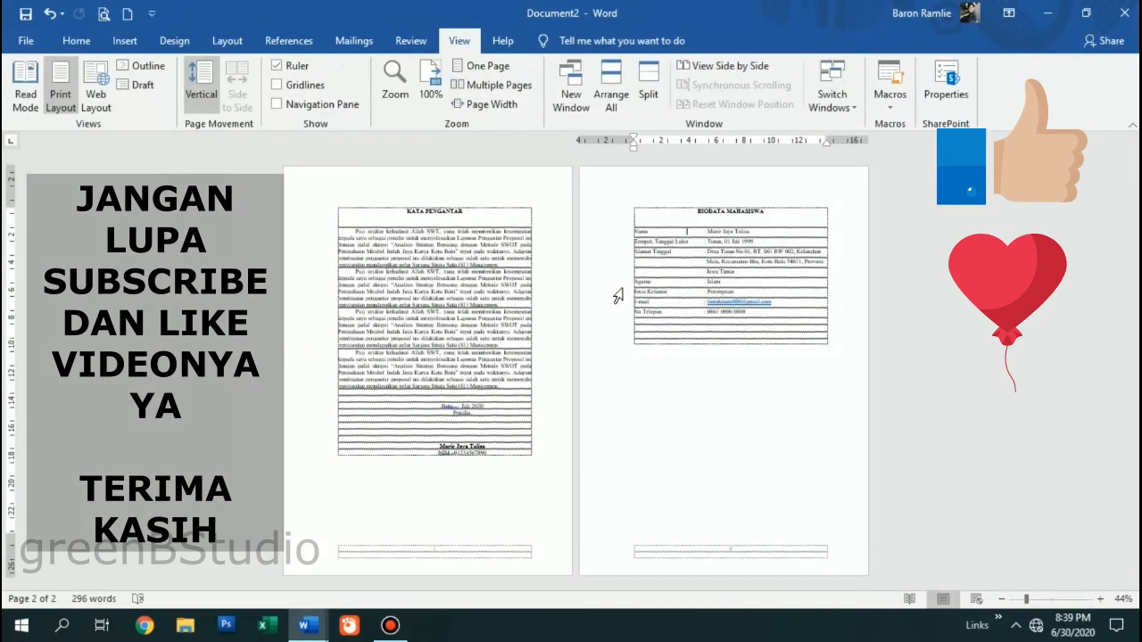